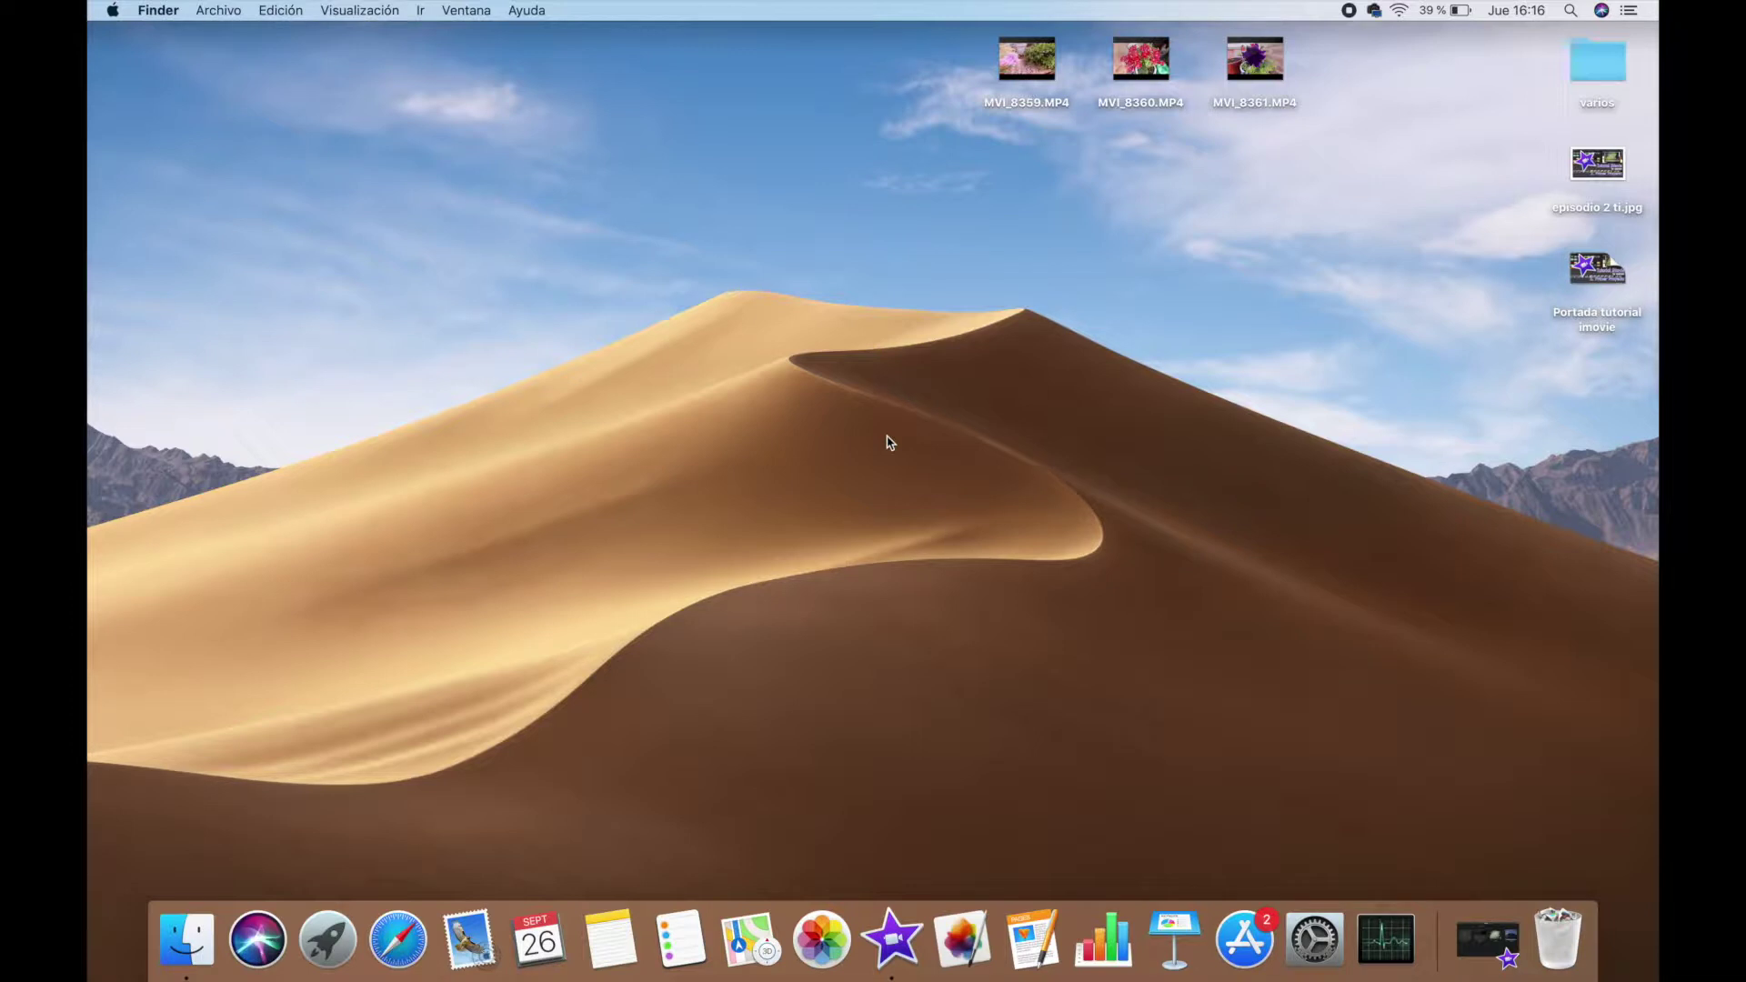
# - Switch to iMovie, create a new movie project, and expand its window to full screen
pyautogui.moveTo(1022, 209); pyautogui.dragTo(1218, 191)
pyautogui.click(891, 938)
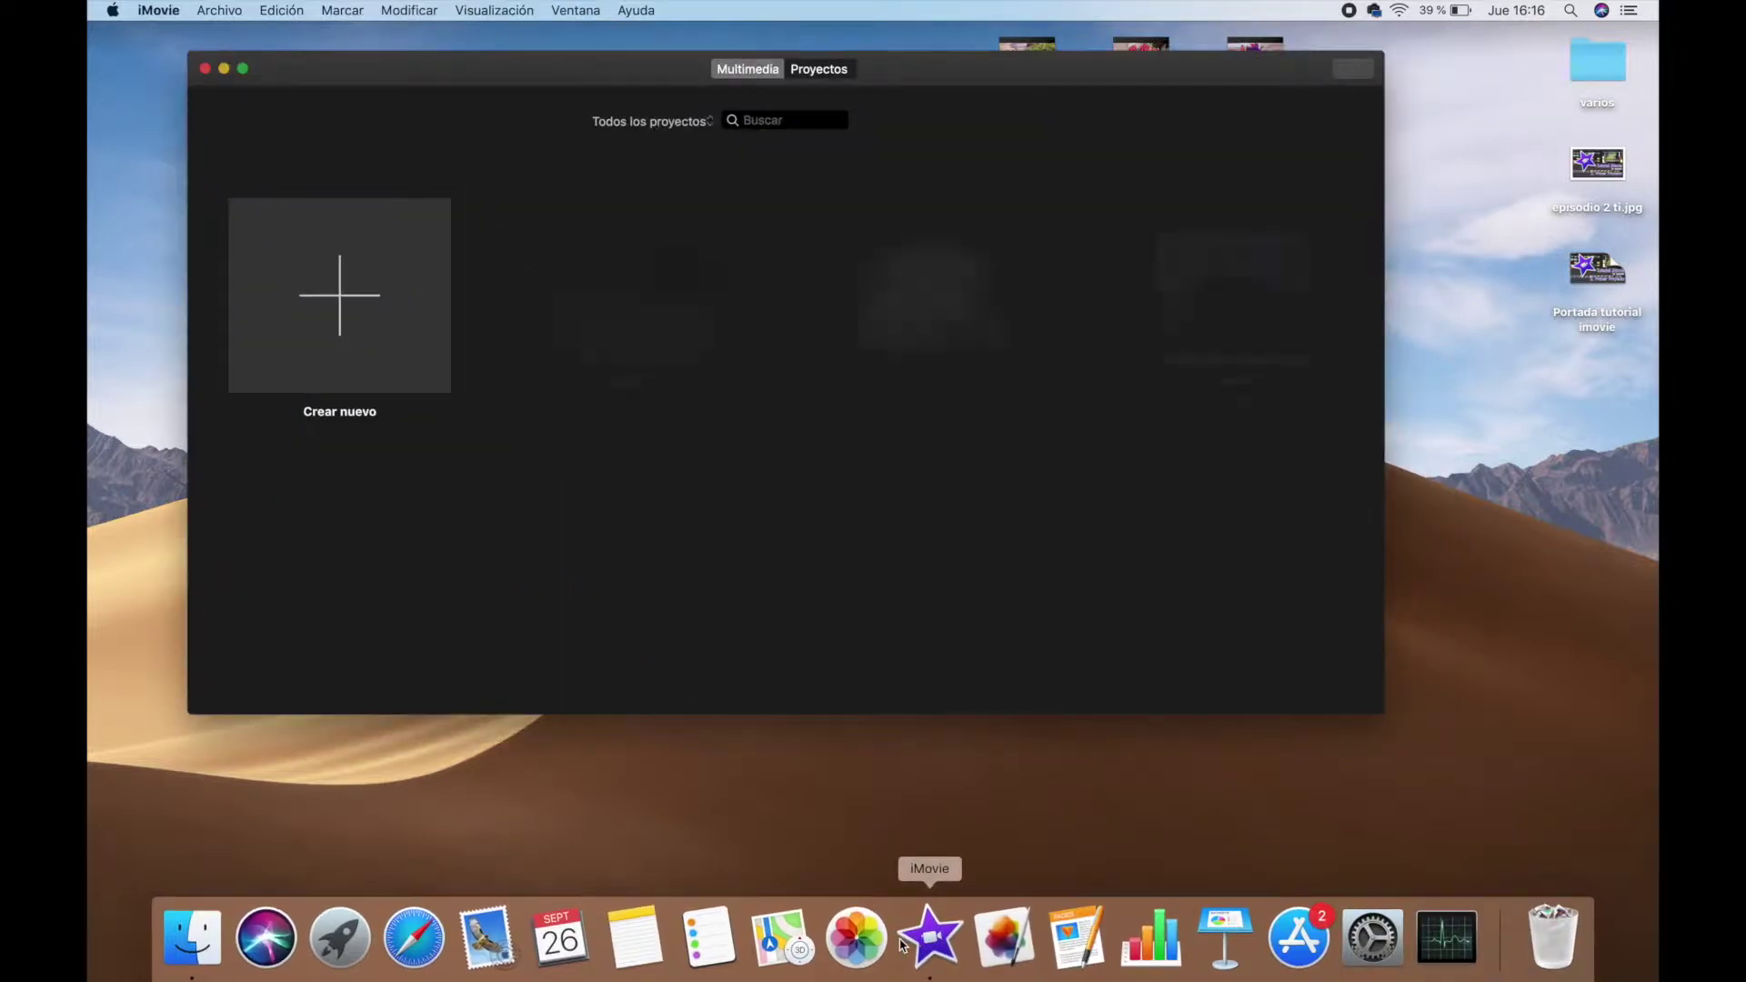
pyautogui.moveTo(990, 85); pyautogui.dragTo(1022, 132)
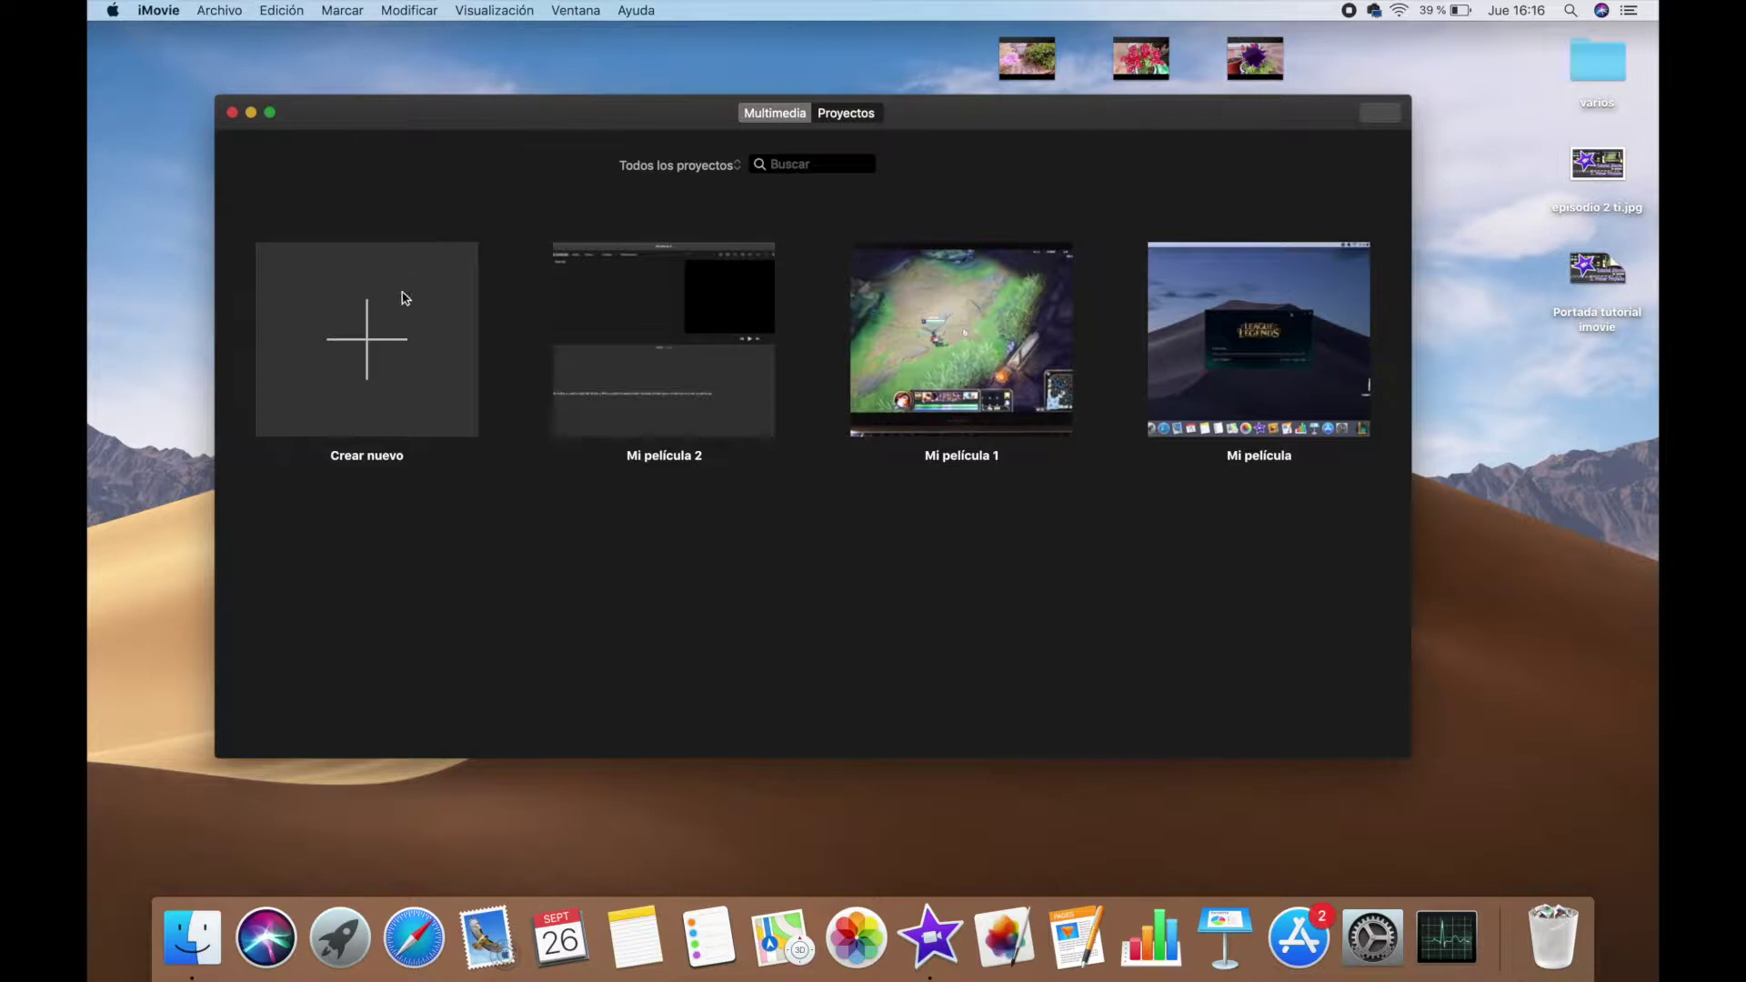
pyautogui.click(394, 330)
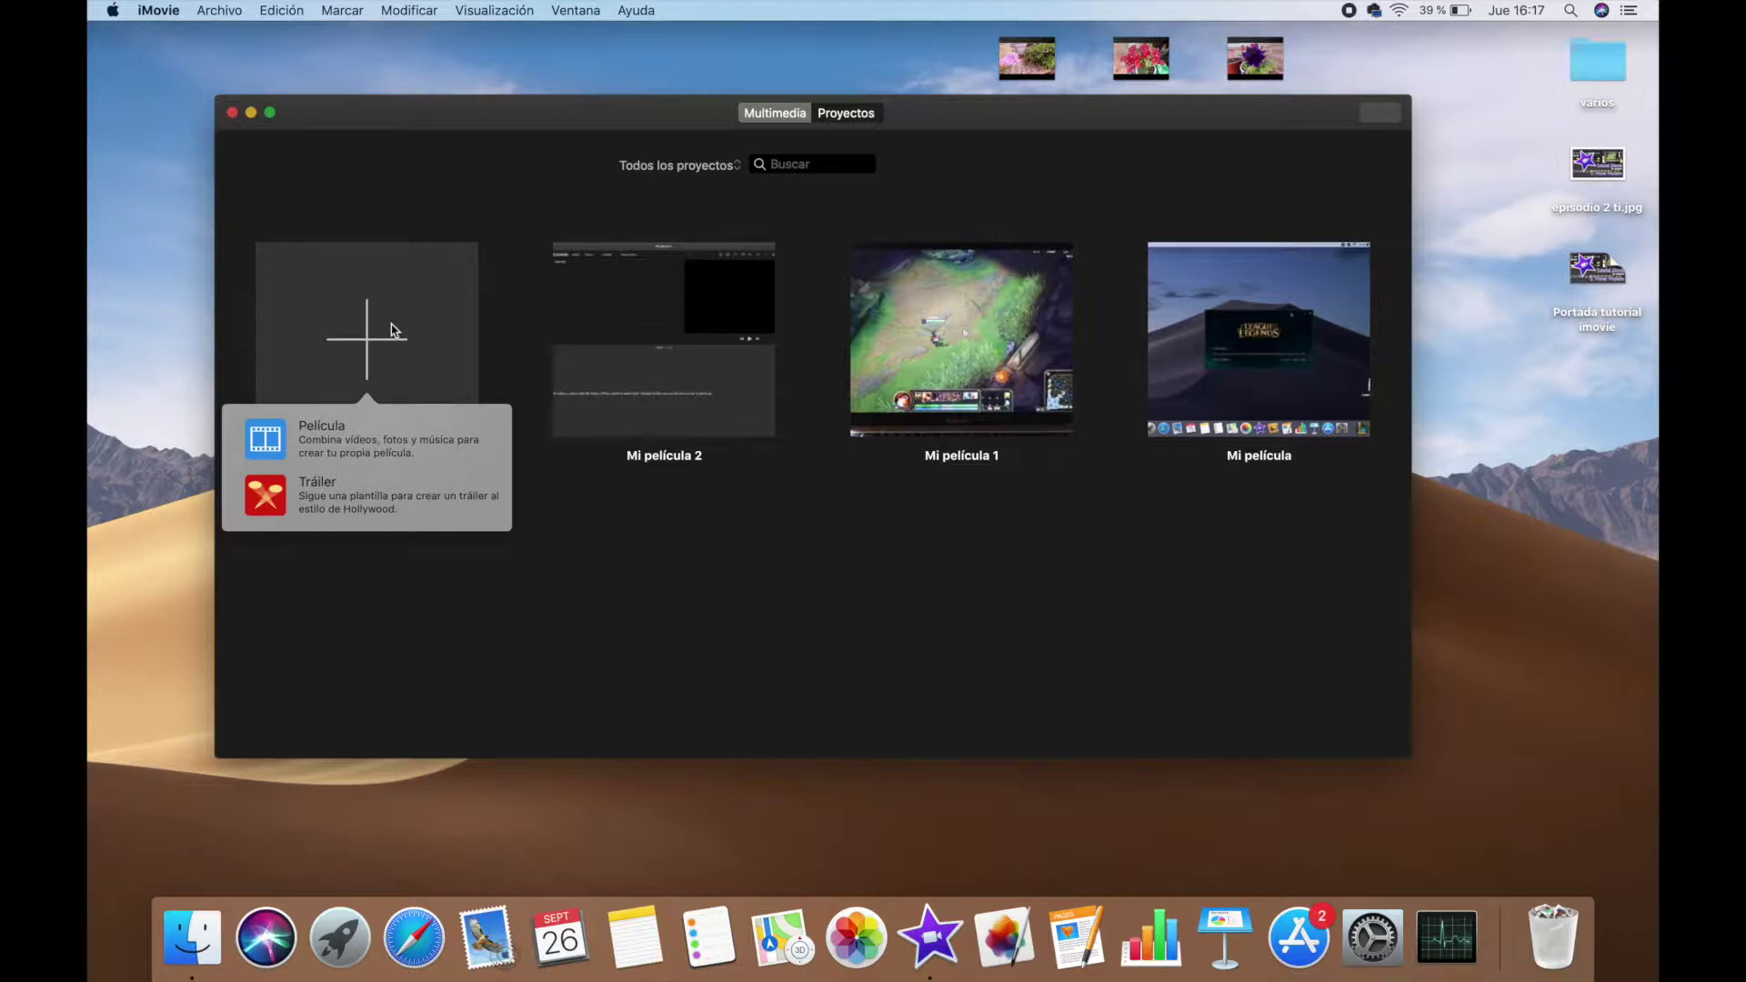
pyautogui.click(319, 442)
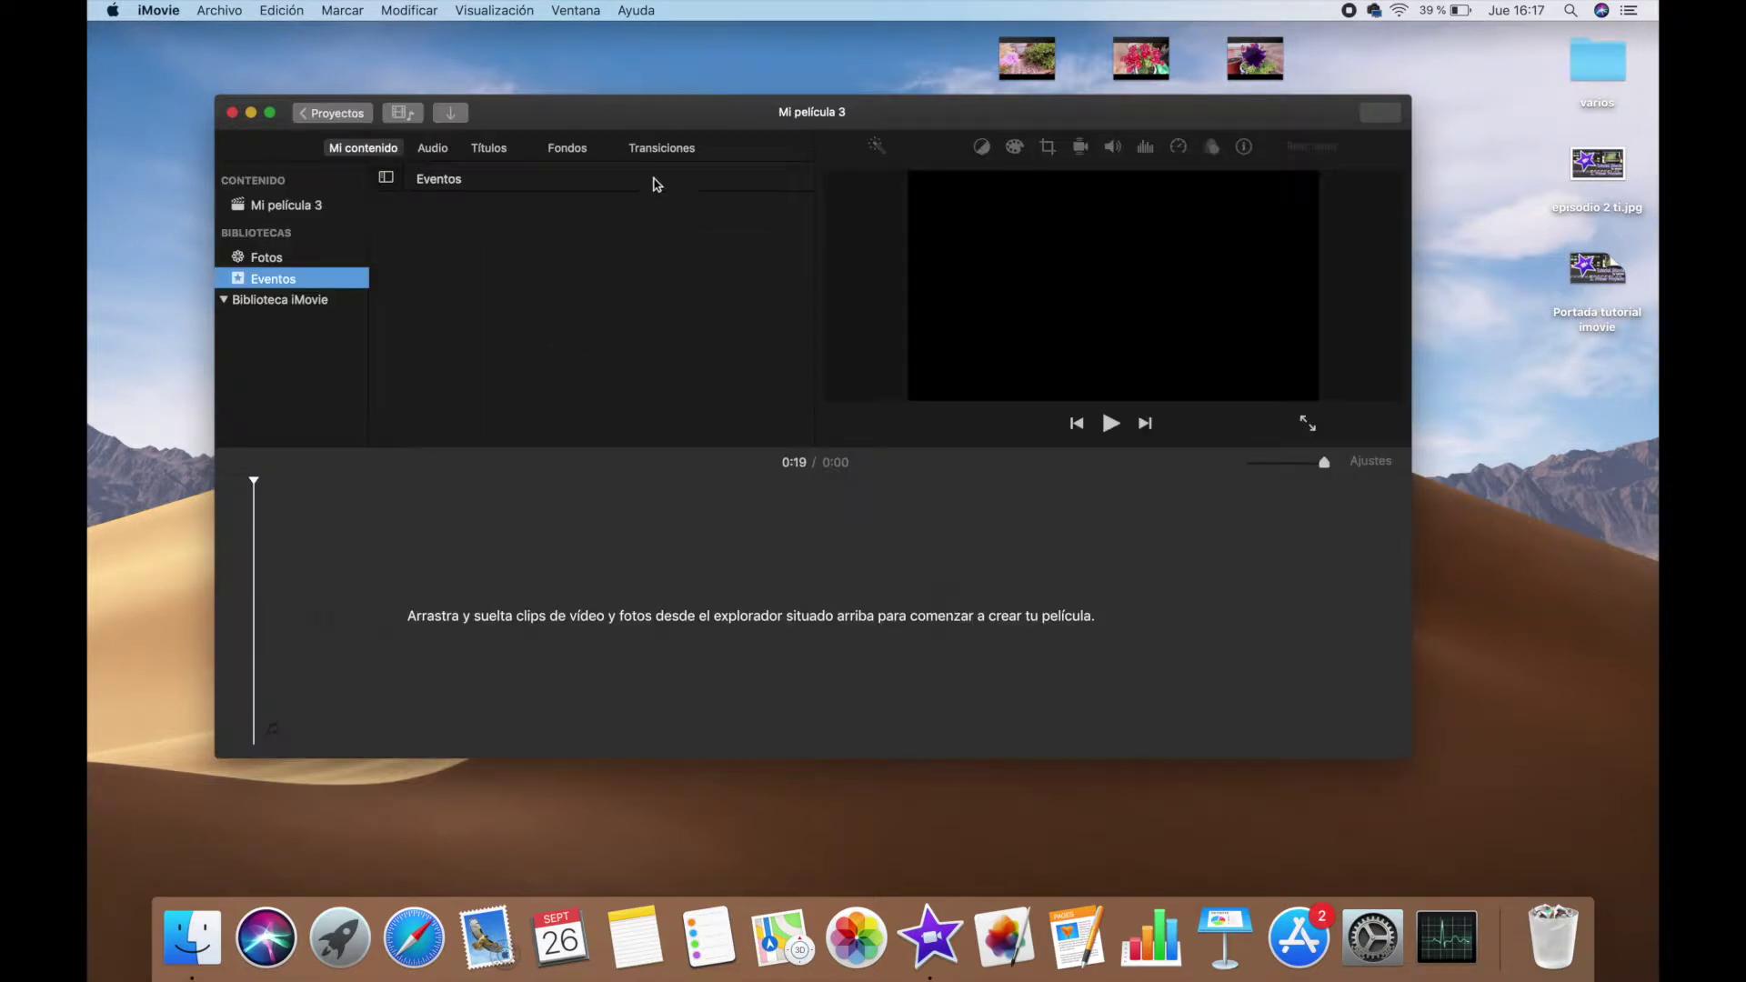
pyautogui.click(269, 114)
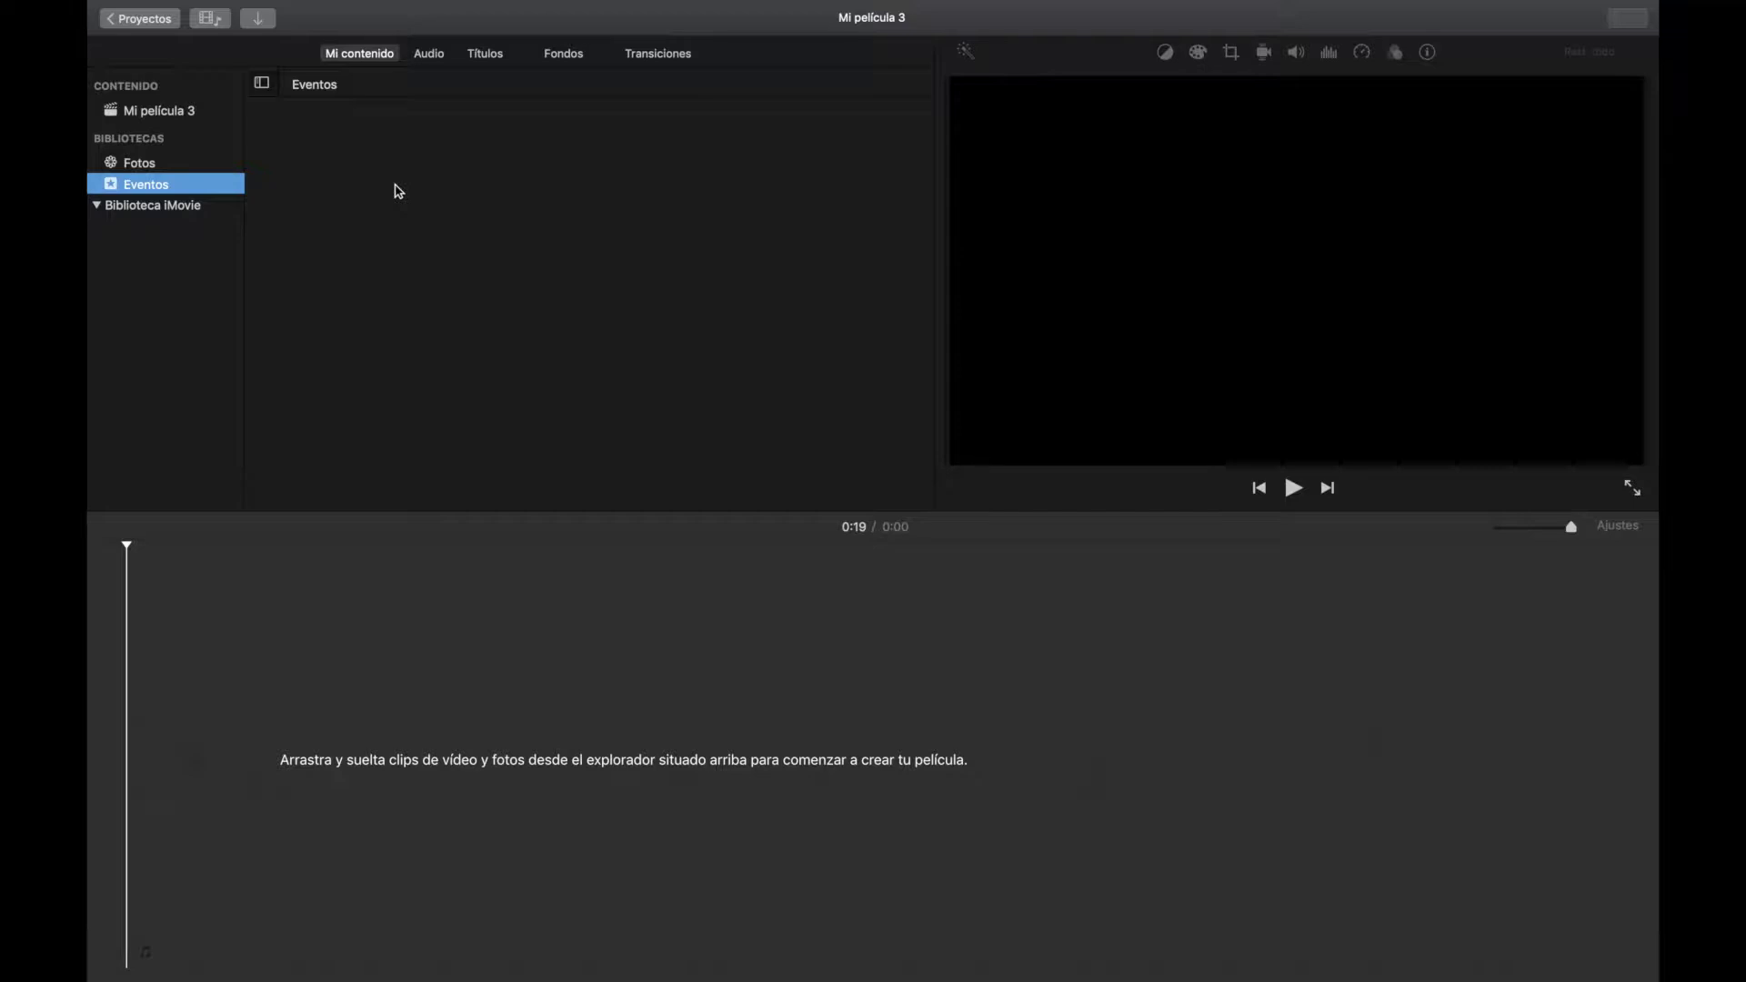
# - Import the clips MVI_8359.MP4, MVI_8360.MP4 and MVI_8361.MP4 from the Escritorio folder into the project
pyautogui.click(319, 40)
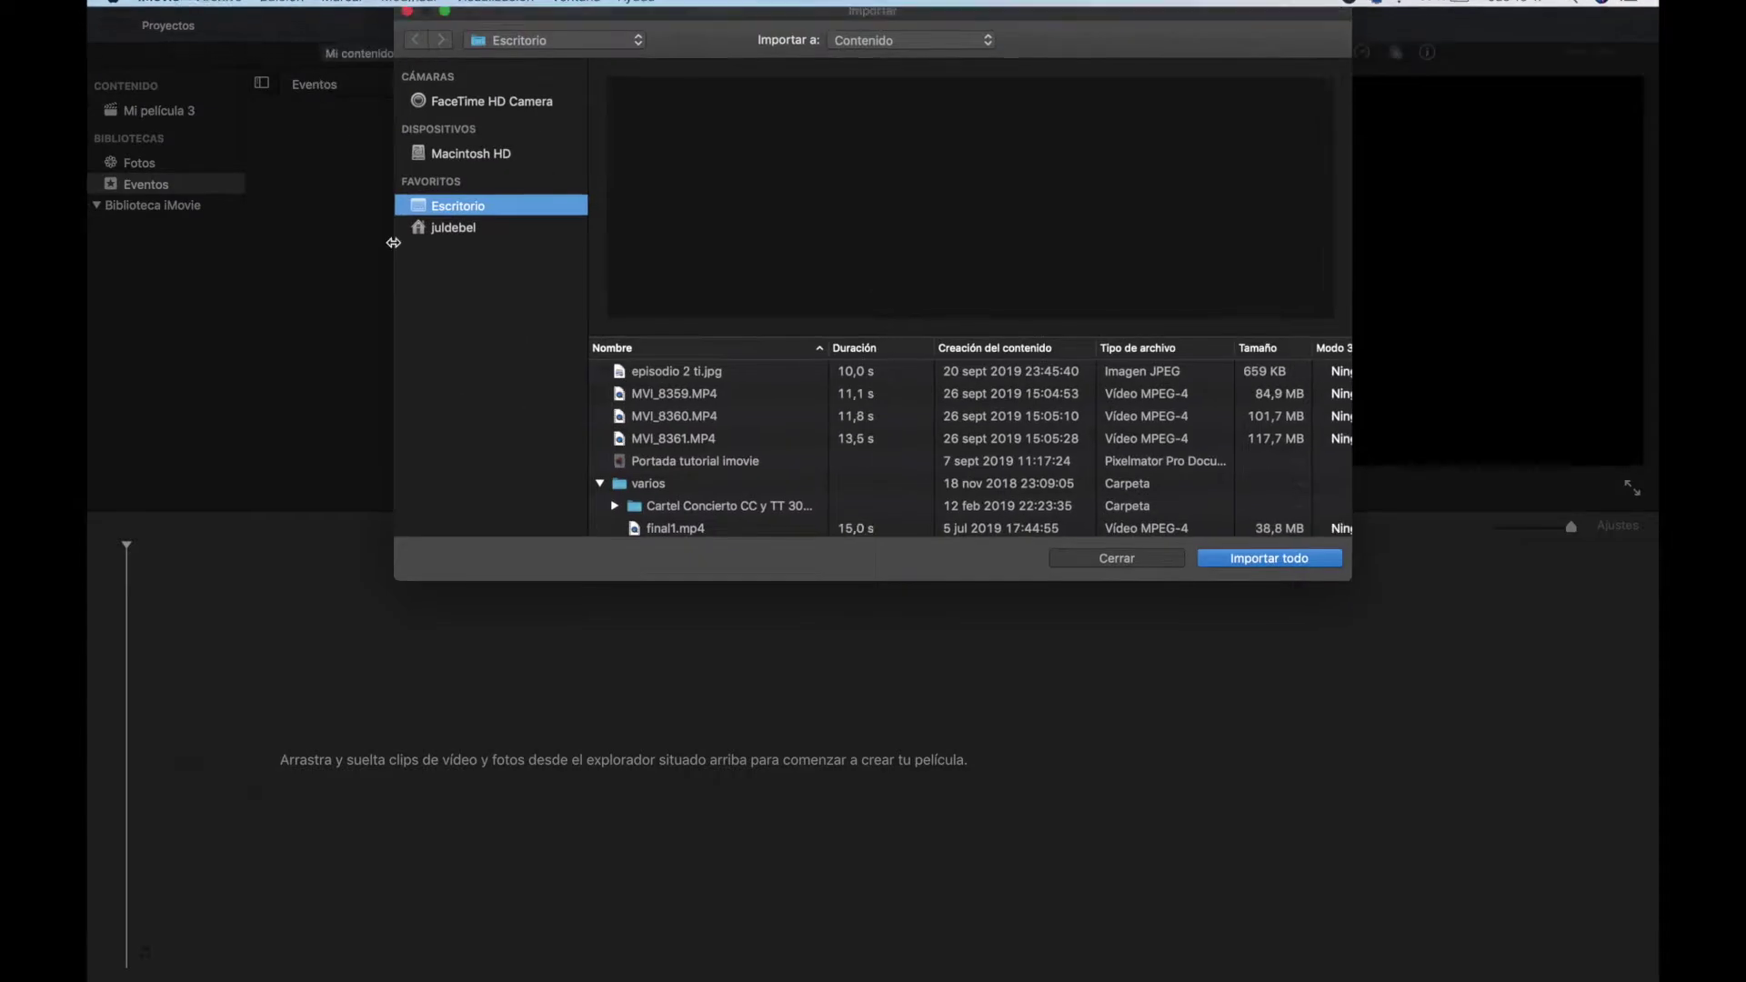
pyautogui.click(685, 441)
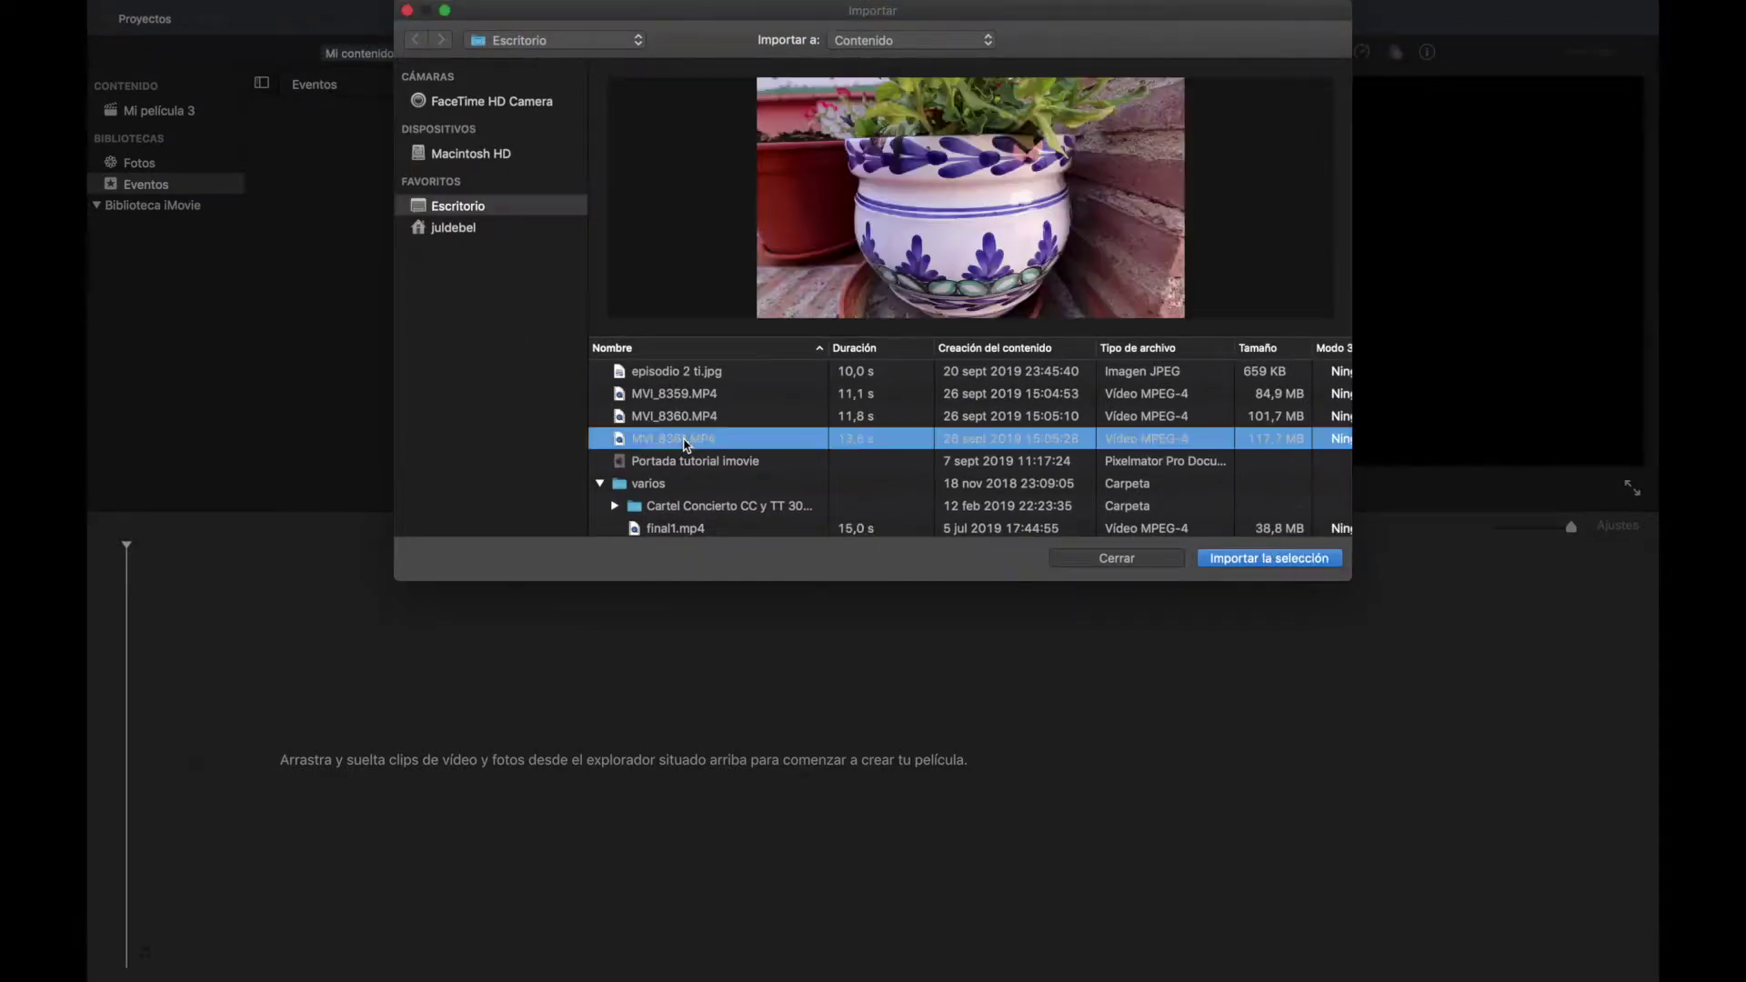
pyautogui.keyDown('shift'); pyautogui.click(690, 423); pyautogui.keyUp('shift')
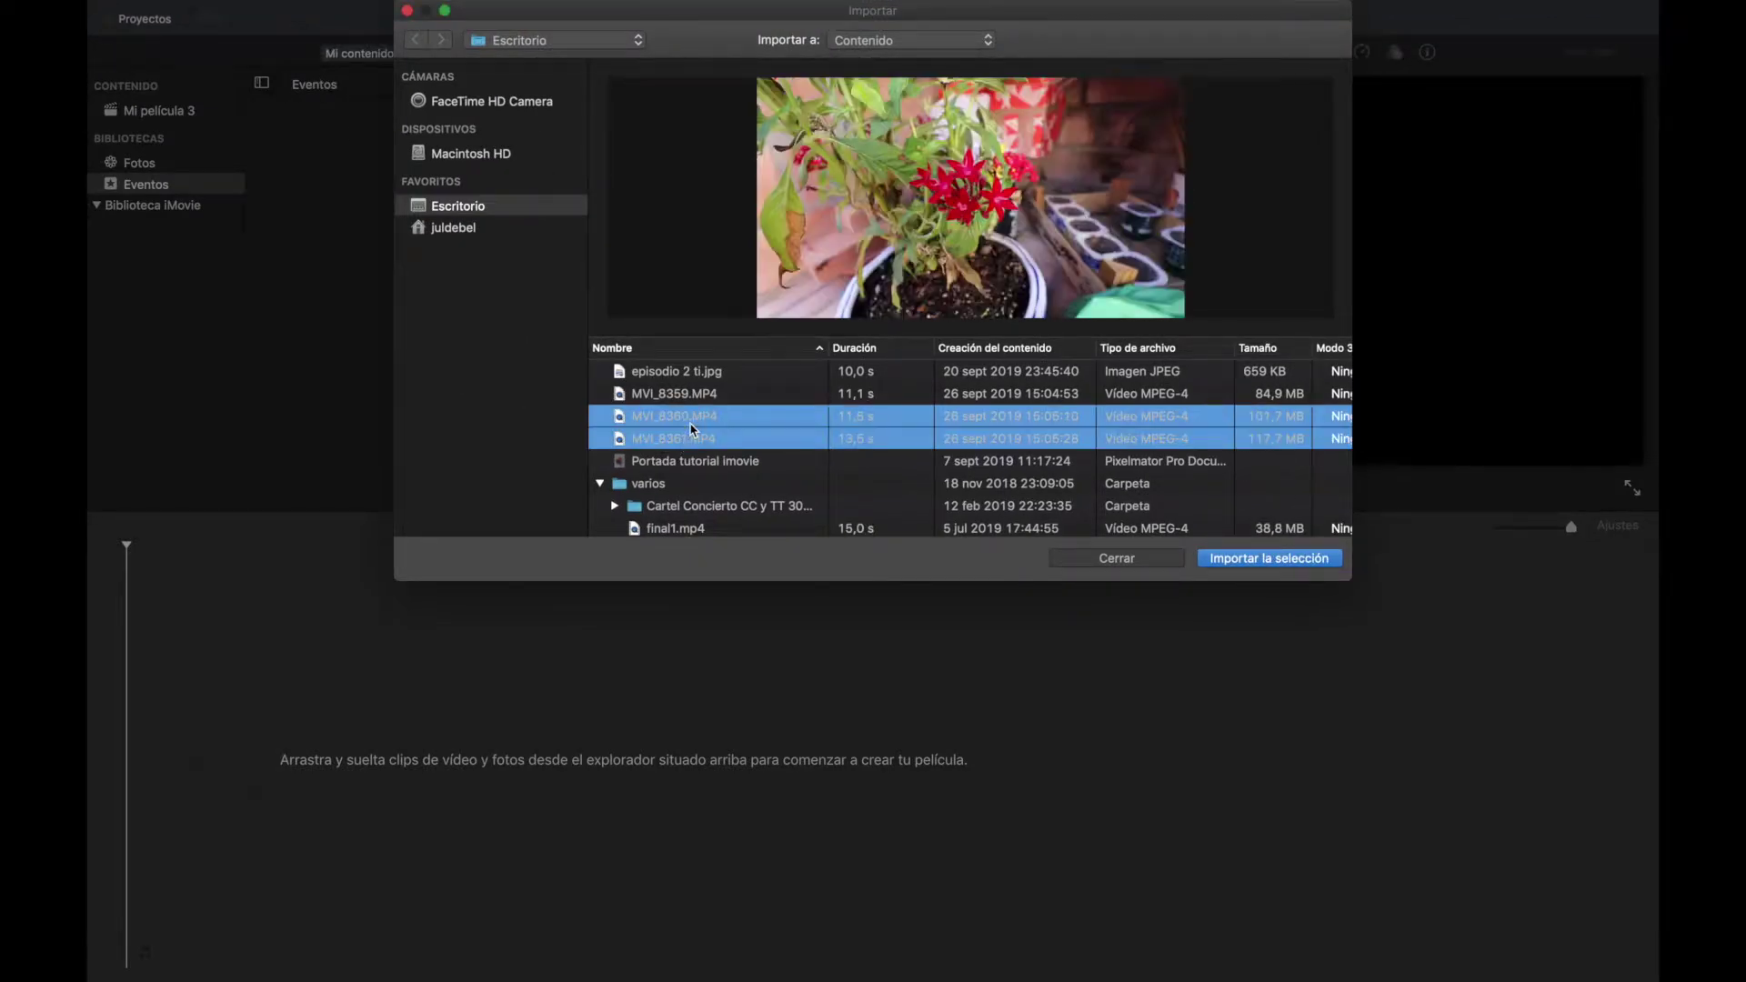
pyautogui.keyDown('shift'); pyautogui.click(694, 400); pyautogui.keyUp('shift')
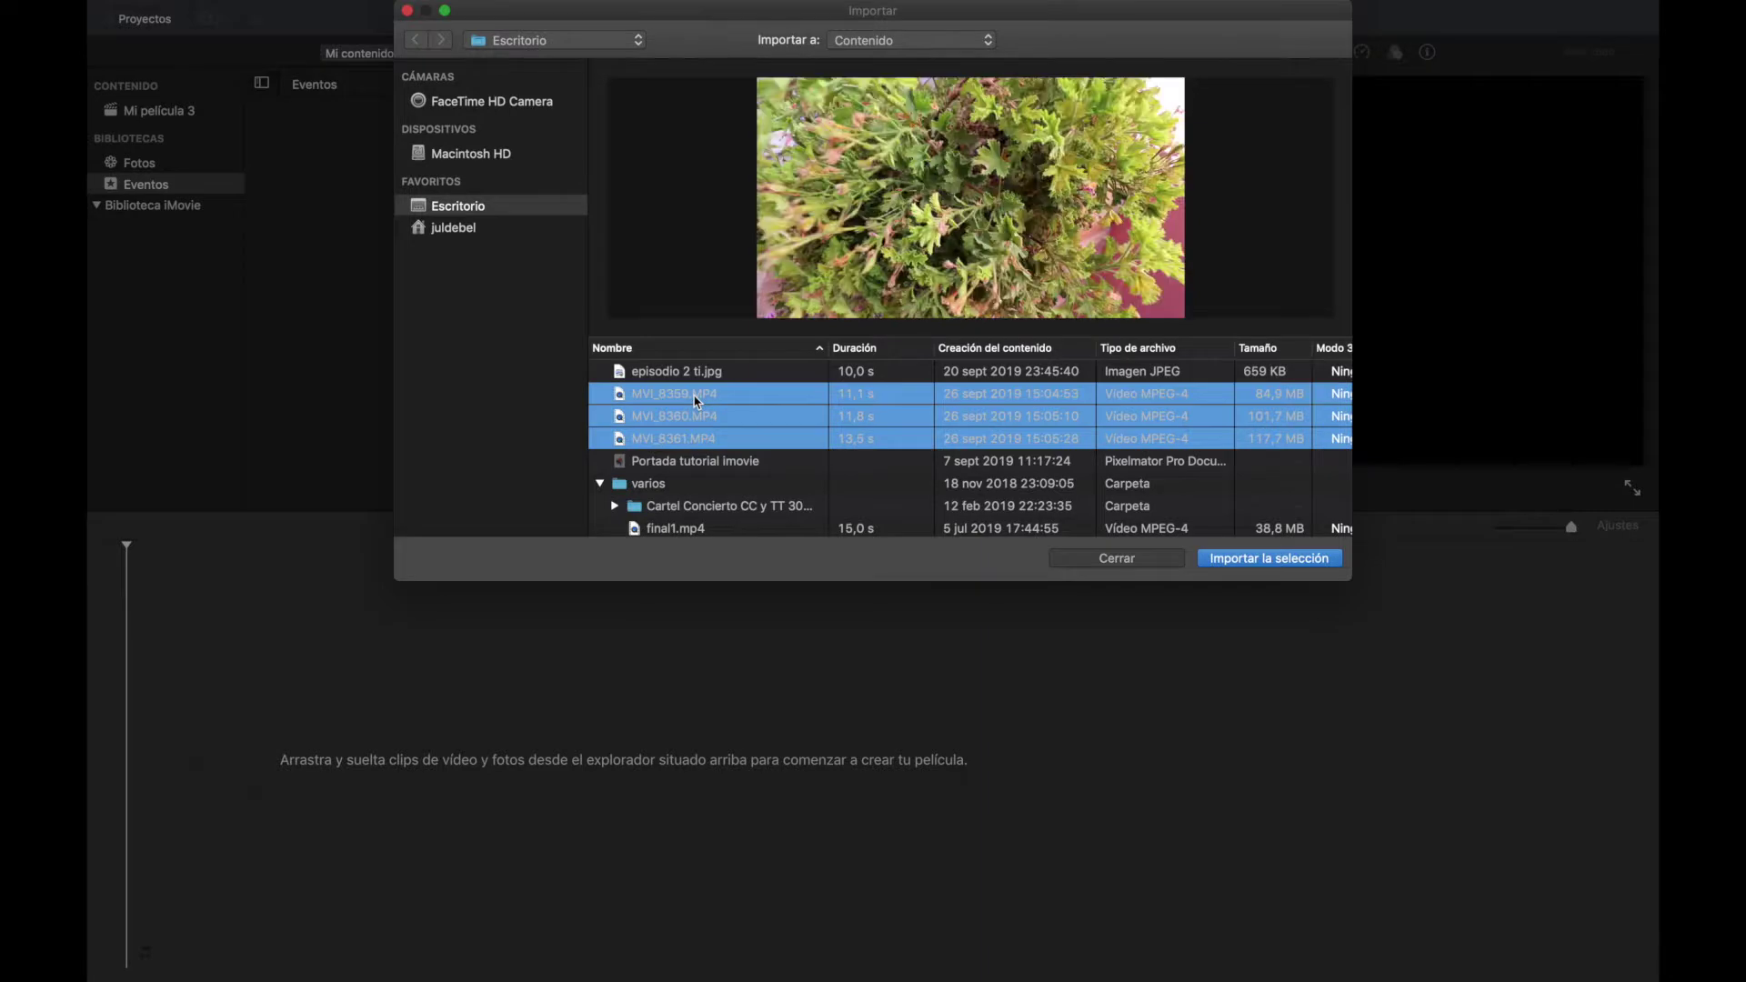
pyautogui.click(1272, 561)
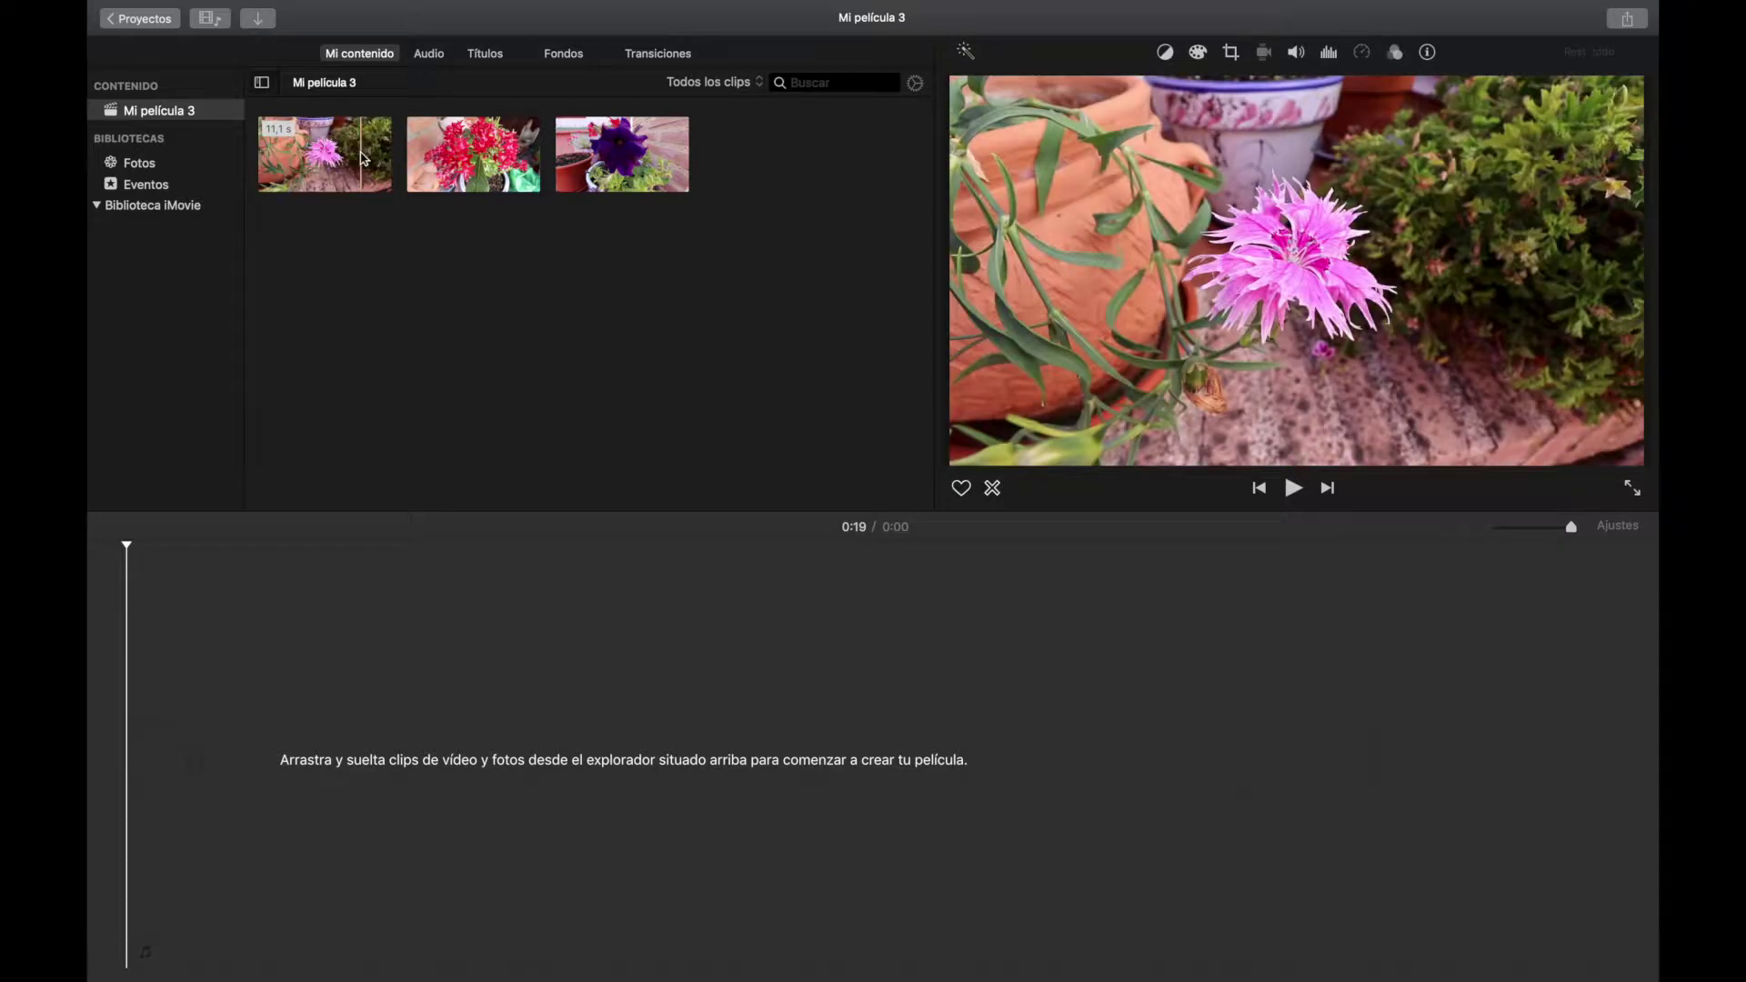
# - Place the three imported flower clips on the timeline in library order and play back part of the sequence
pyautogui.click(361, 159)
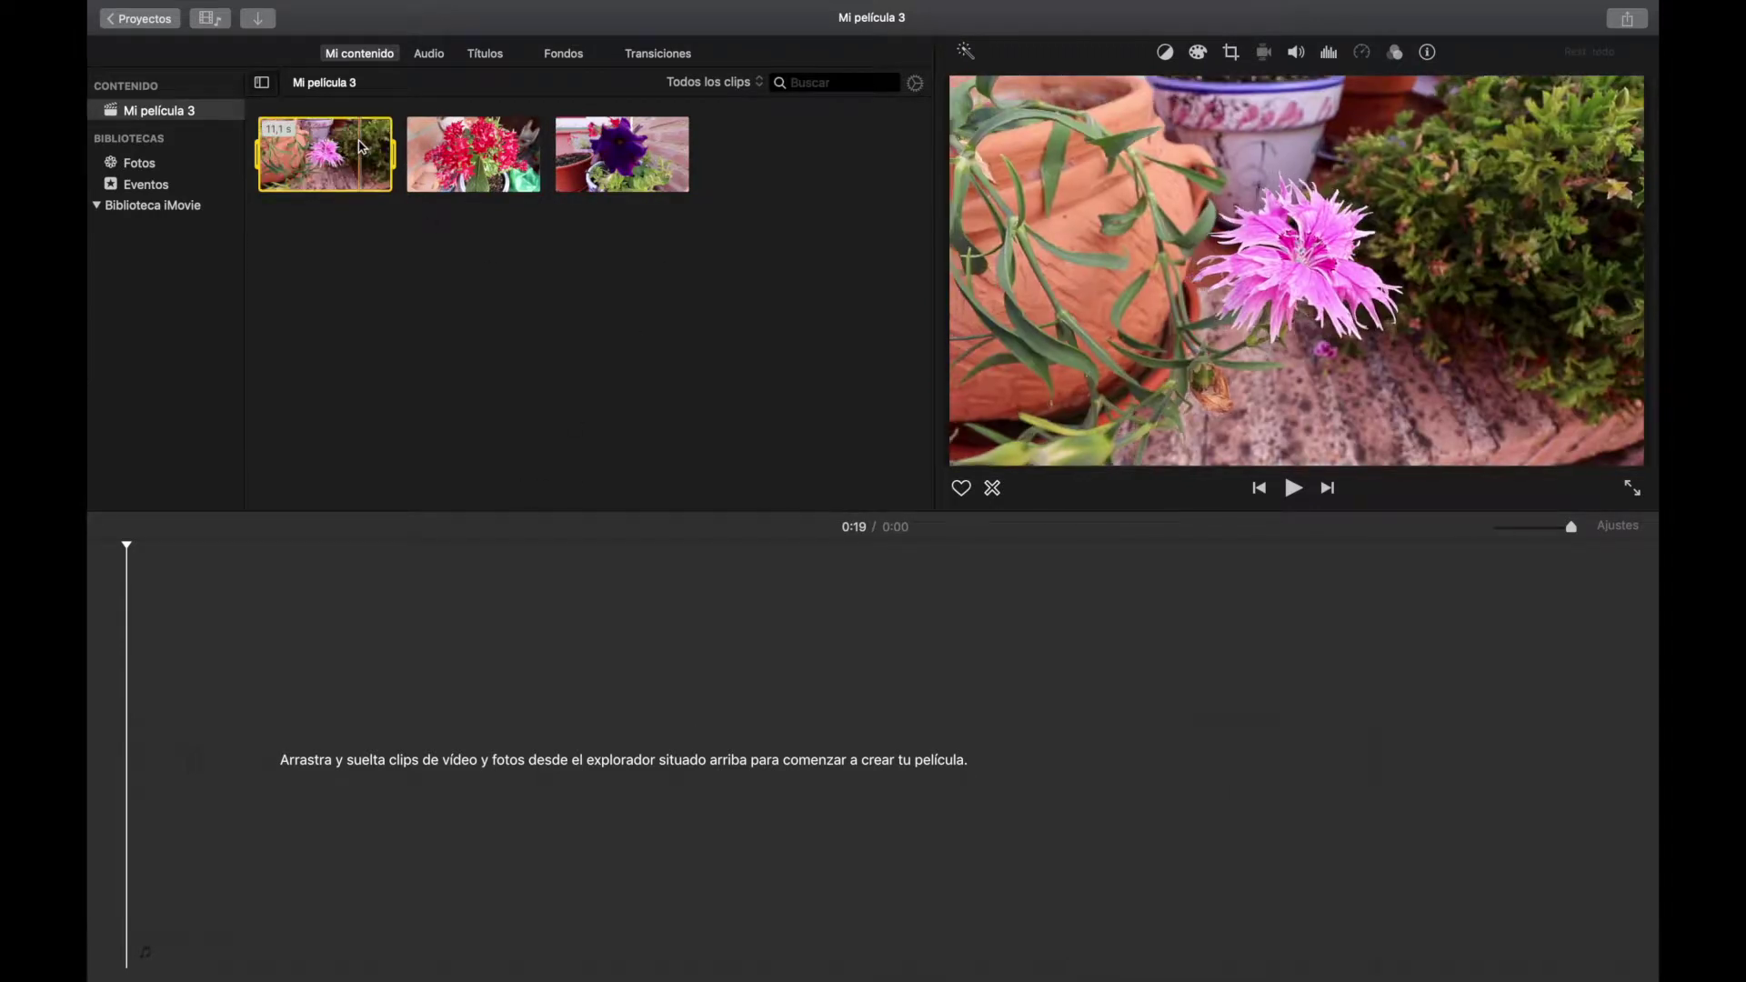
pyautogui.moveTo(361, 146); pyautogui.dragTo(191, 779)
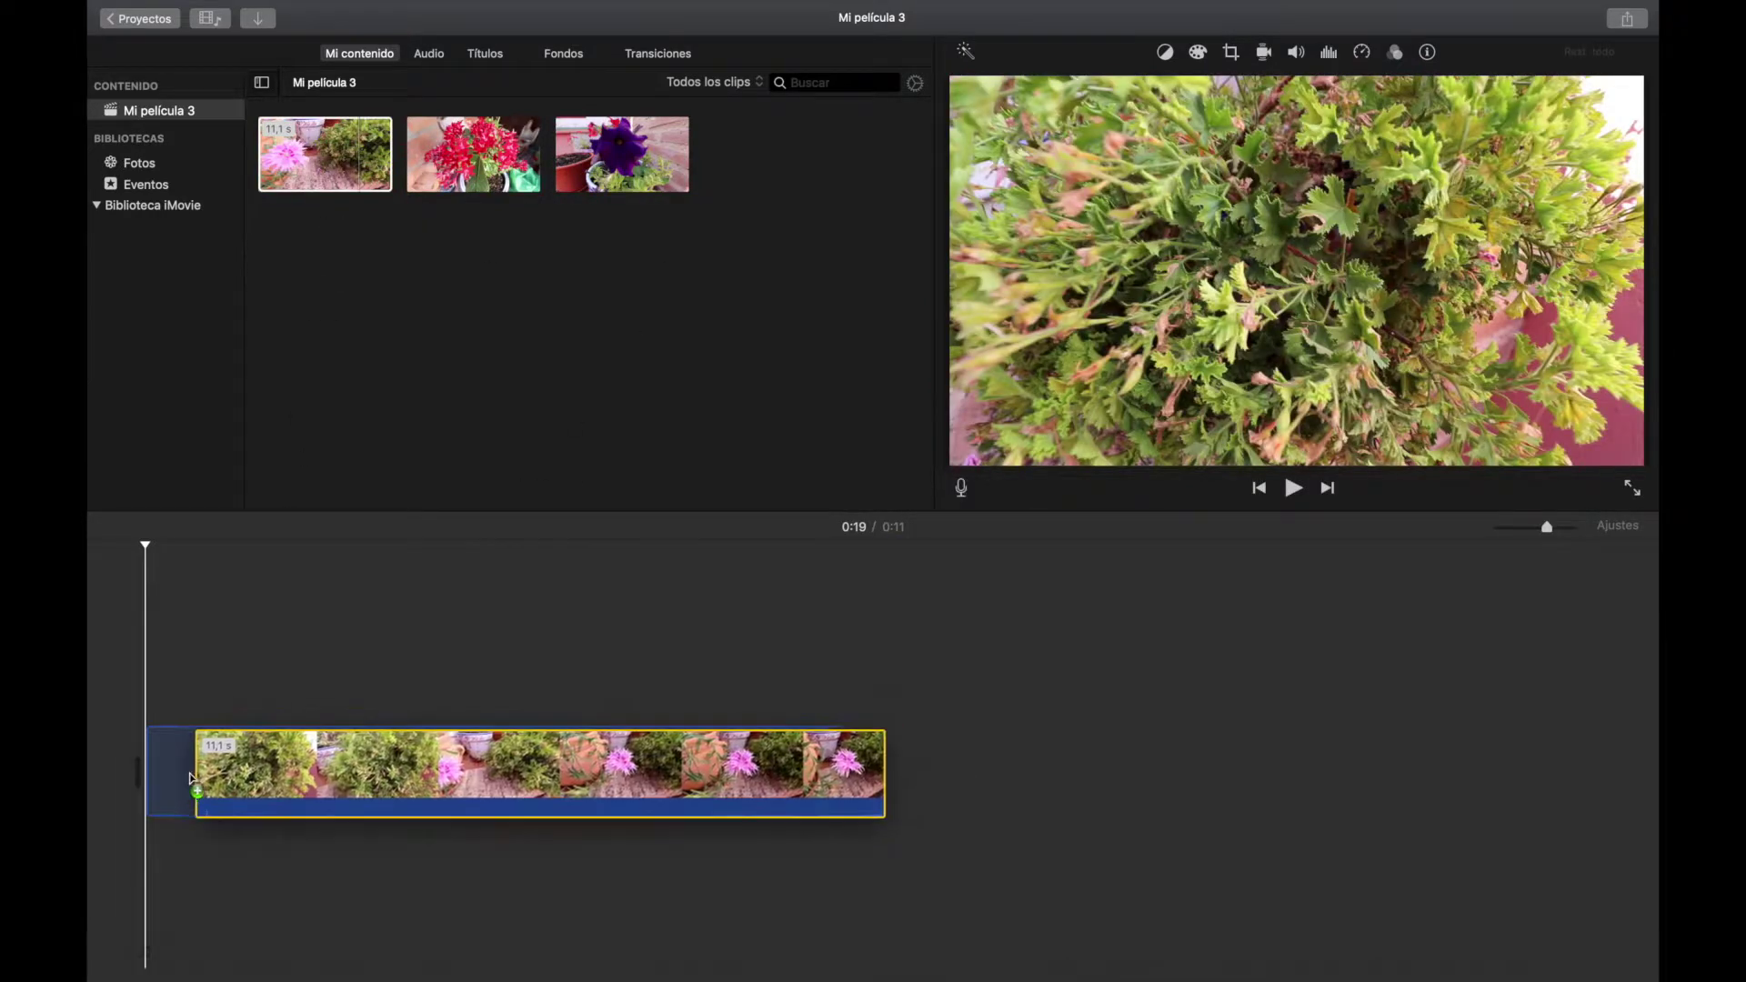
pyautogui.moveTo(462, 164); pyautogui.dragTo(881, 778)
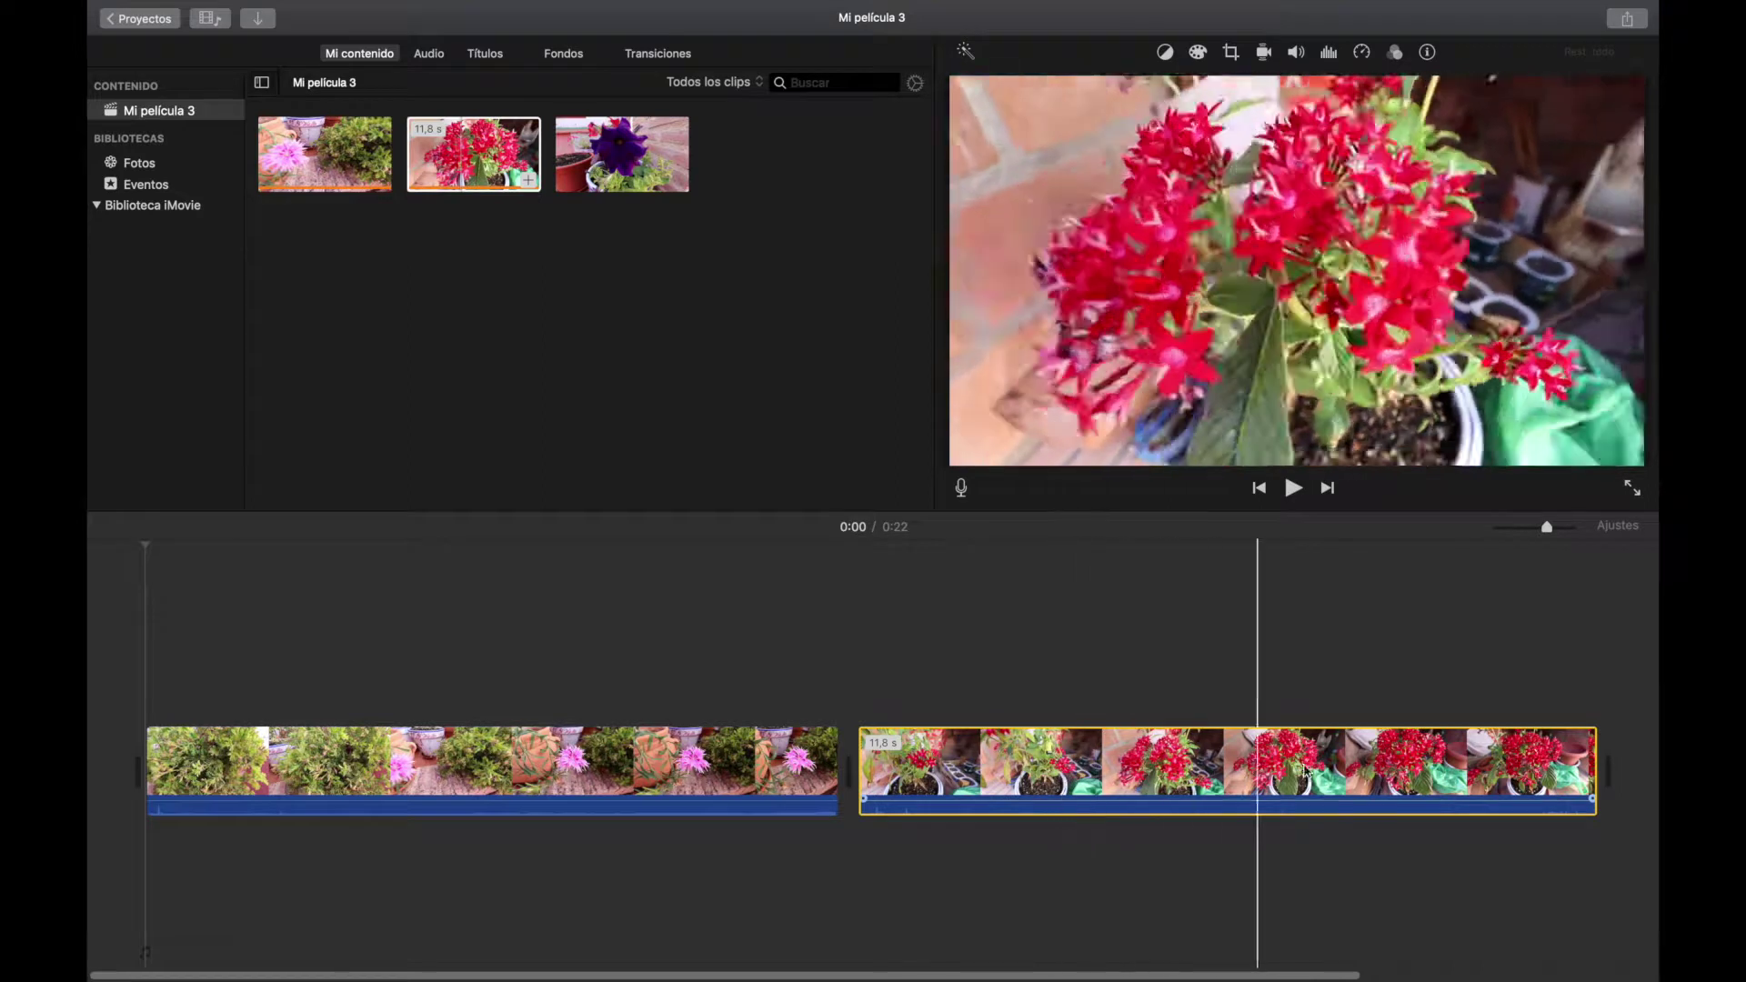
pyautogui.moveTo(1549, 533); pyautogui.dragTo(1521, 535)
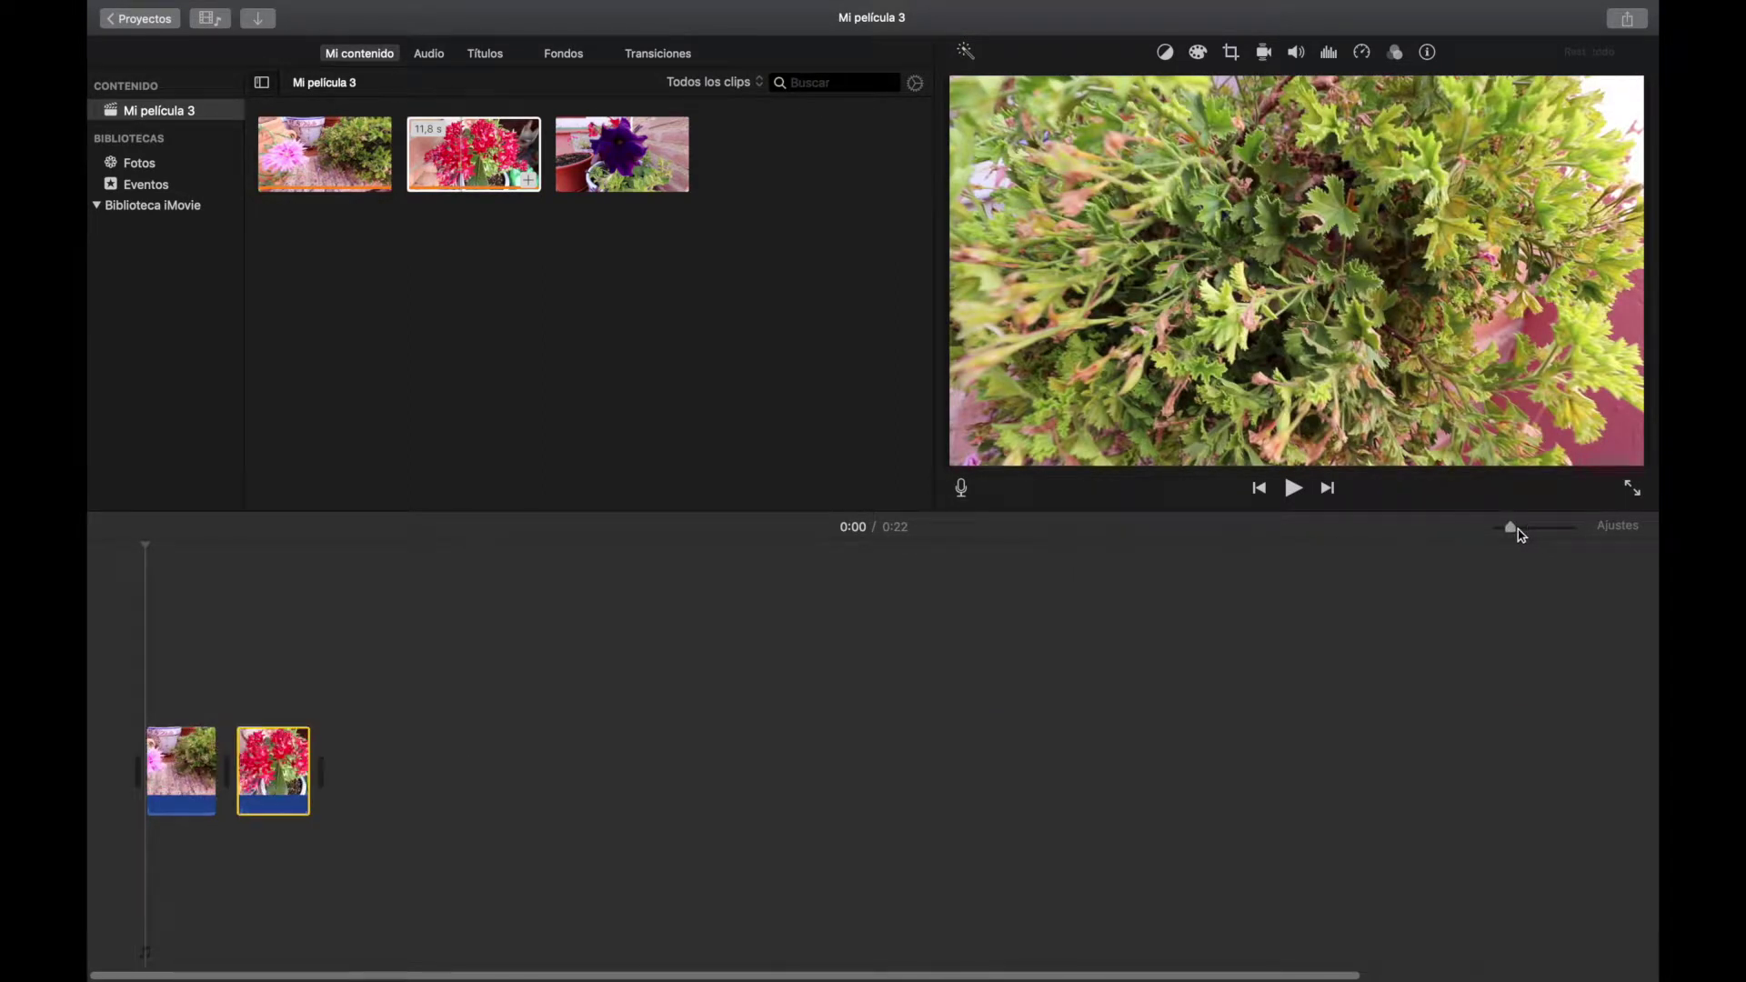
pyautogui.moveTo(618, 136); pyautogui.dragTo(365, 775)
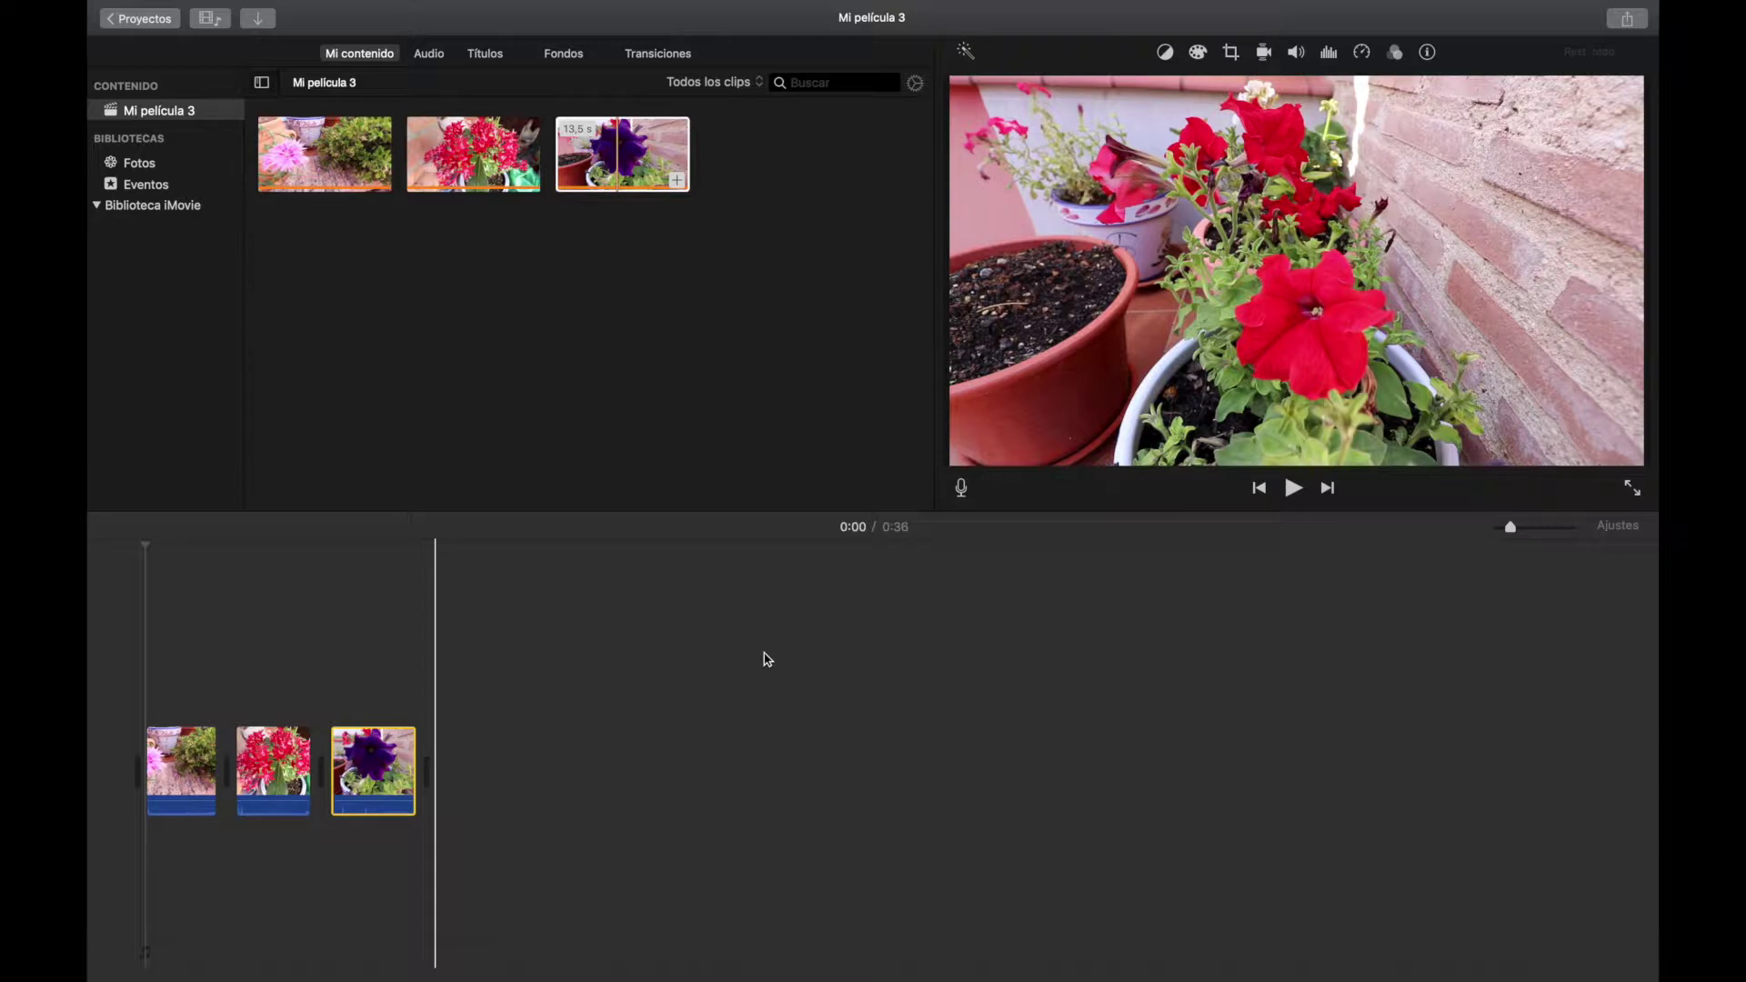
pyautogui.moveTo(1512, 534)
pyautogui.mouseDown()
pyautogui.moveTo(1563, 534)
pyautogui.moveTo(1537, 538)
pyautogui.mouseUp()
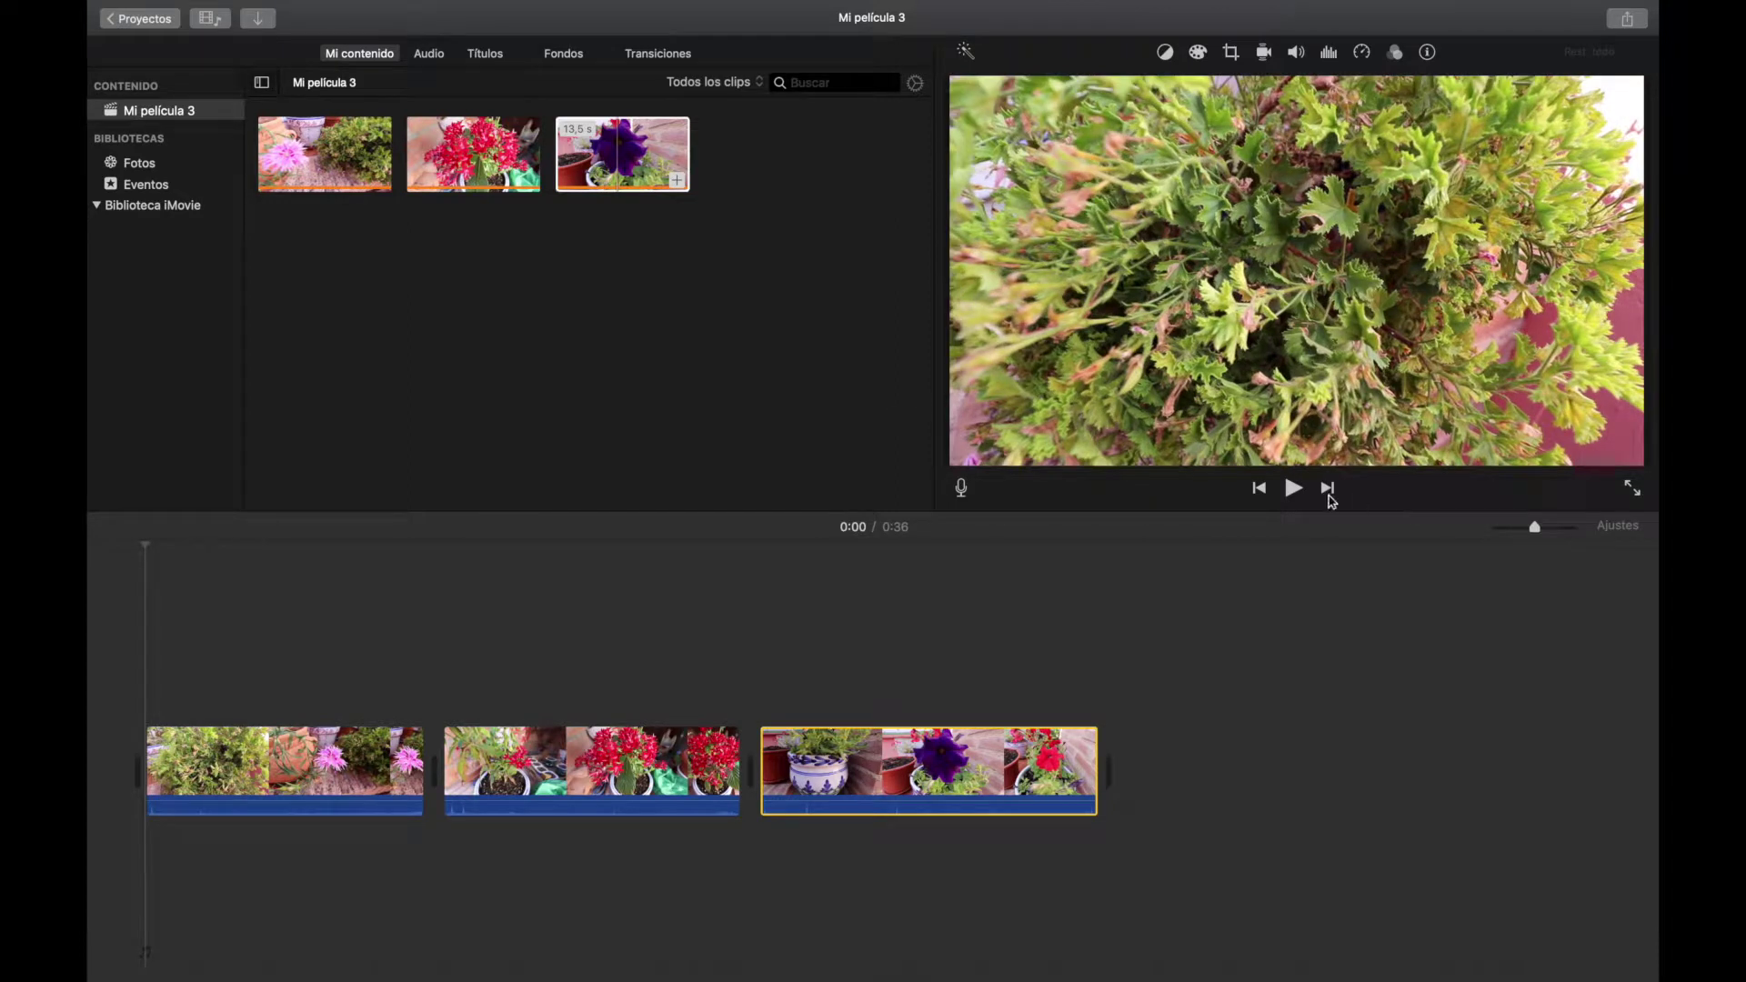
pyautogui.click(1290, 495)
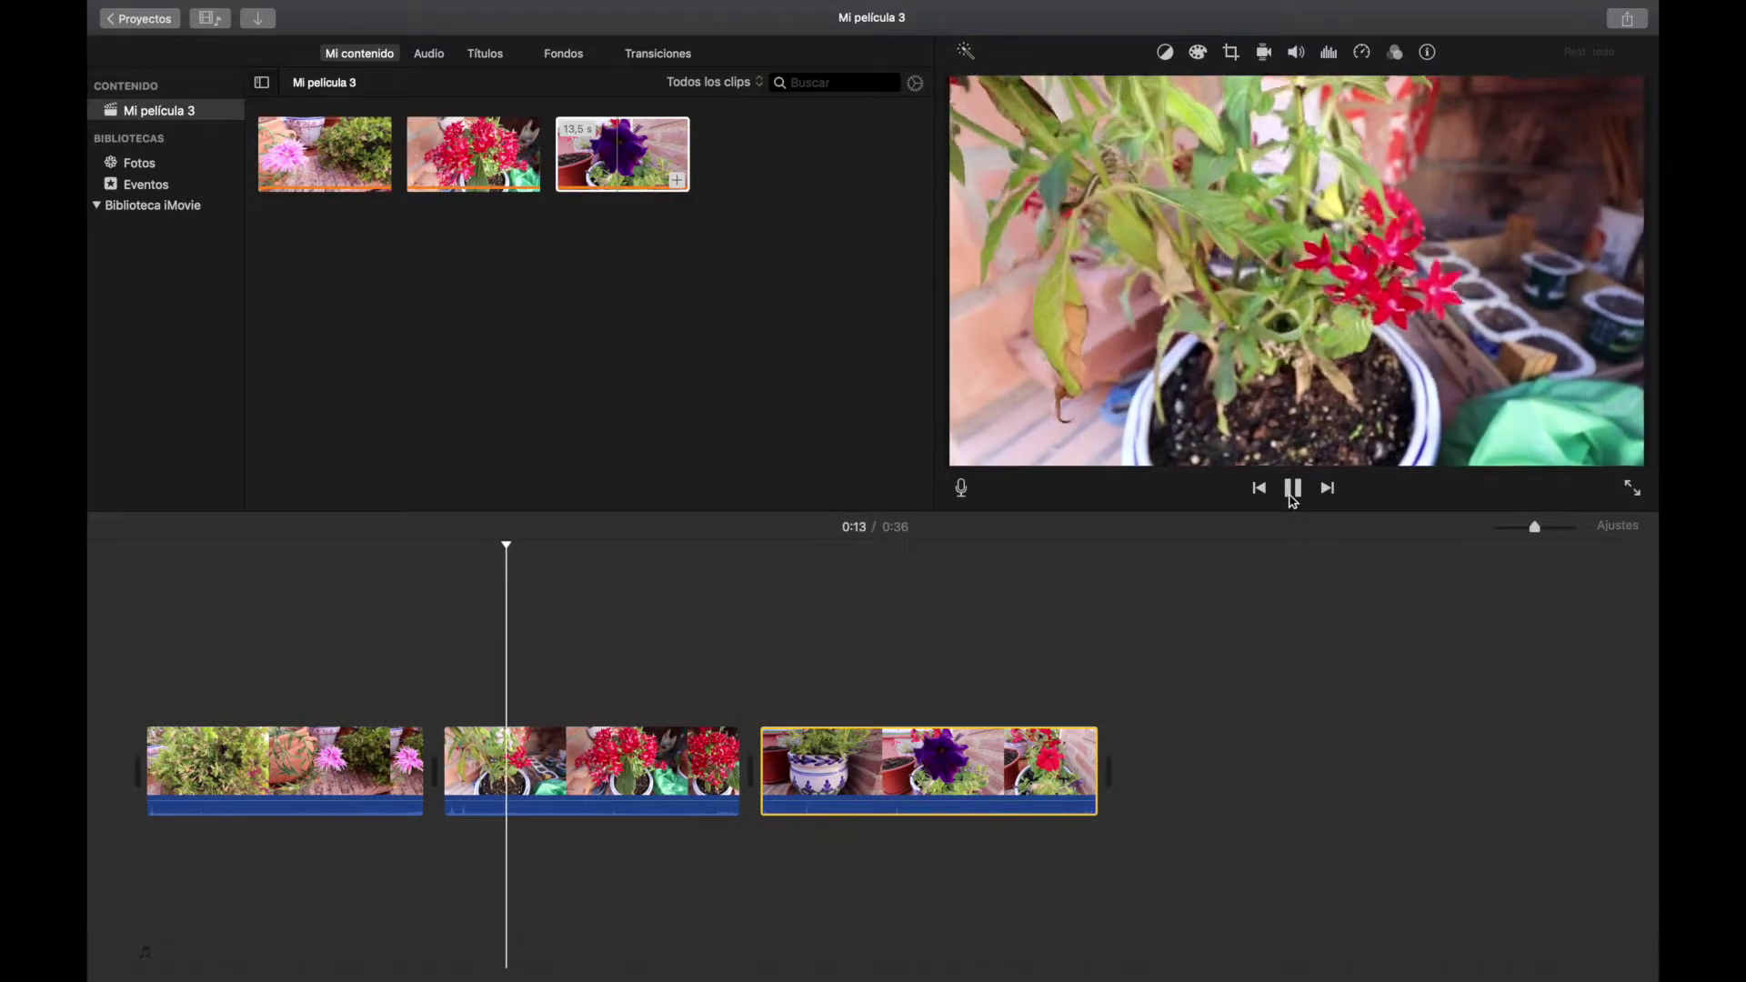
pyautogui.click(1291, 495)
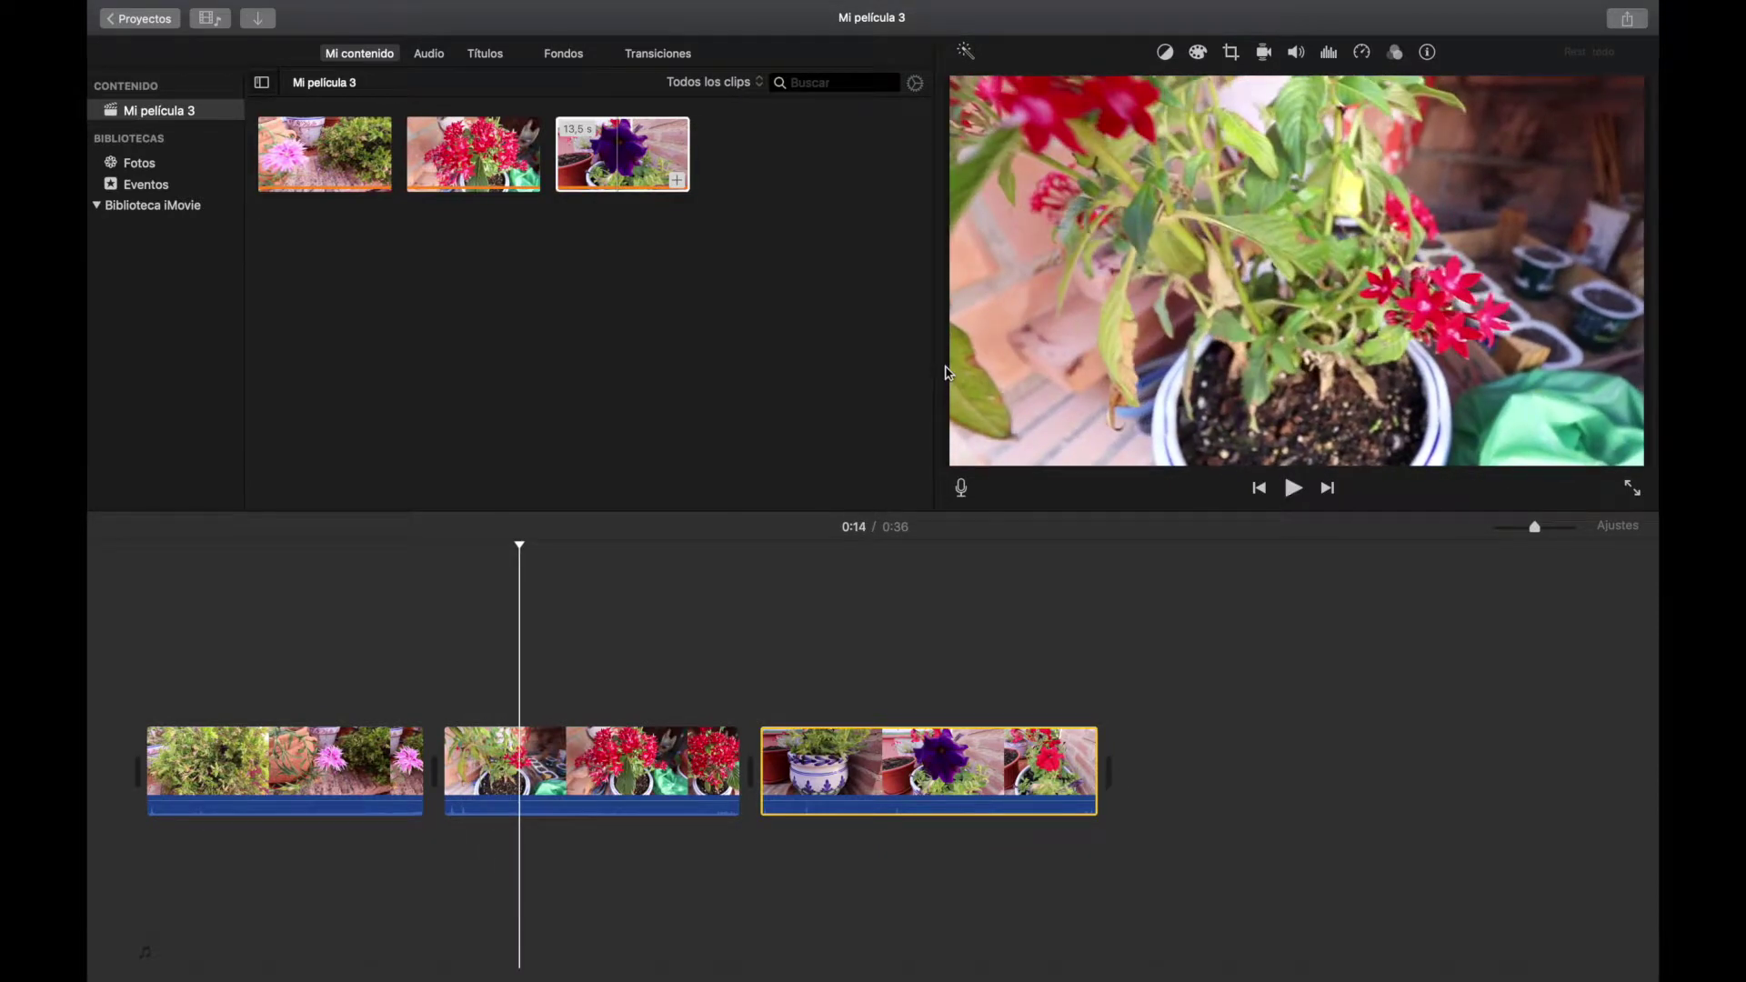
# - Add a Disolución transition between the first and second clips and Fundido en negro between the second and third
pyautogui.click(659, 56)
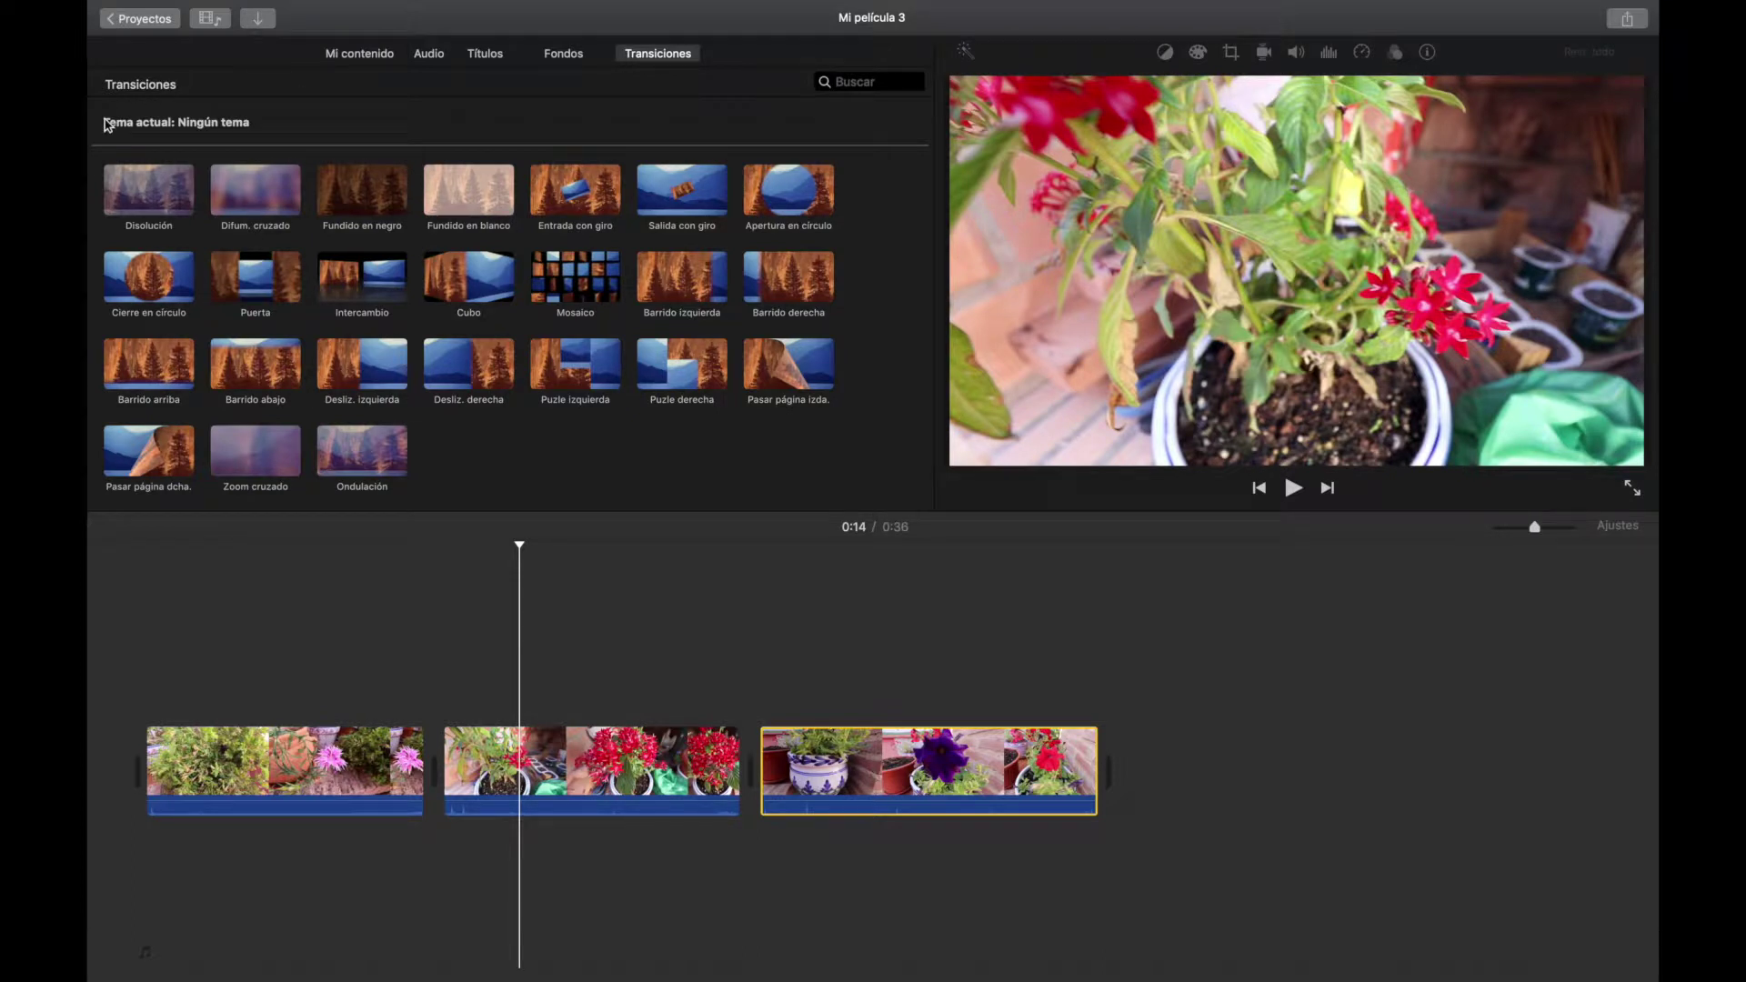
pyautogui.moveTo(149, 186); pyautogui.dragTo(412, 770)
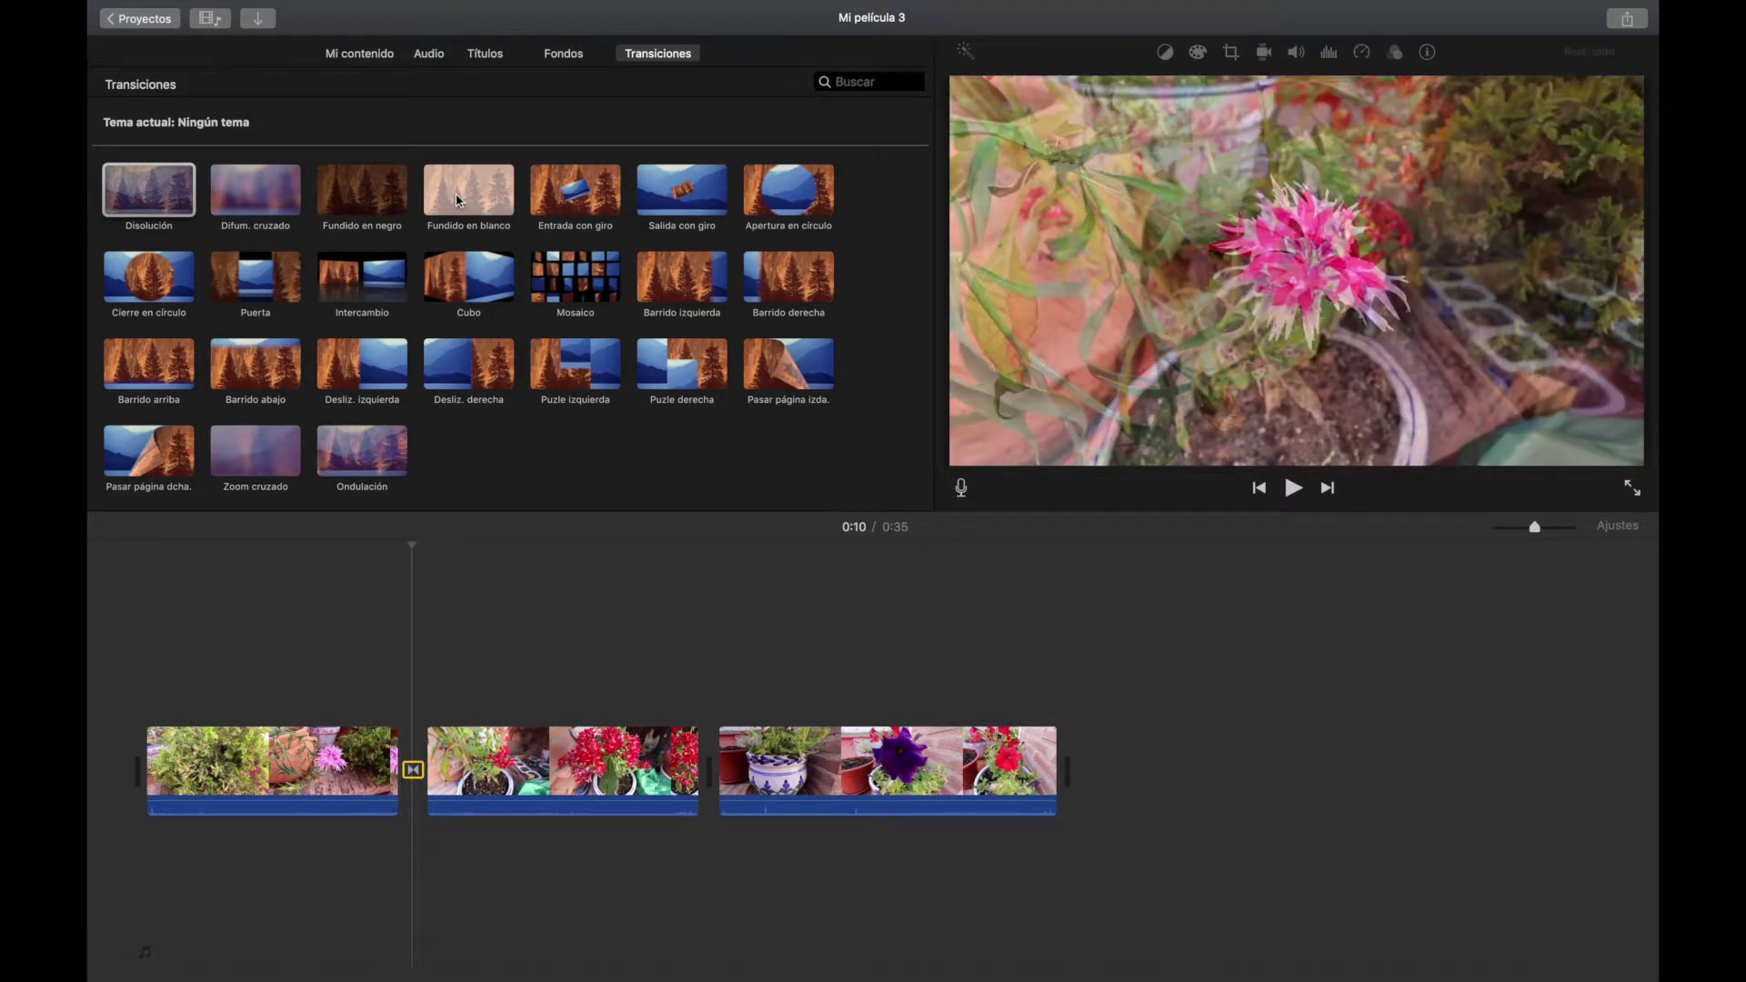
pyautogui.moveTo(362, 189); pyautogui.dragTo(687, 769)
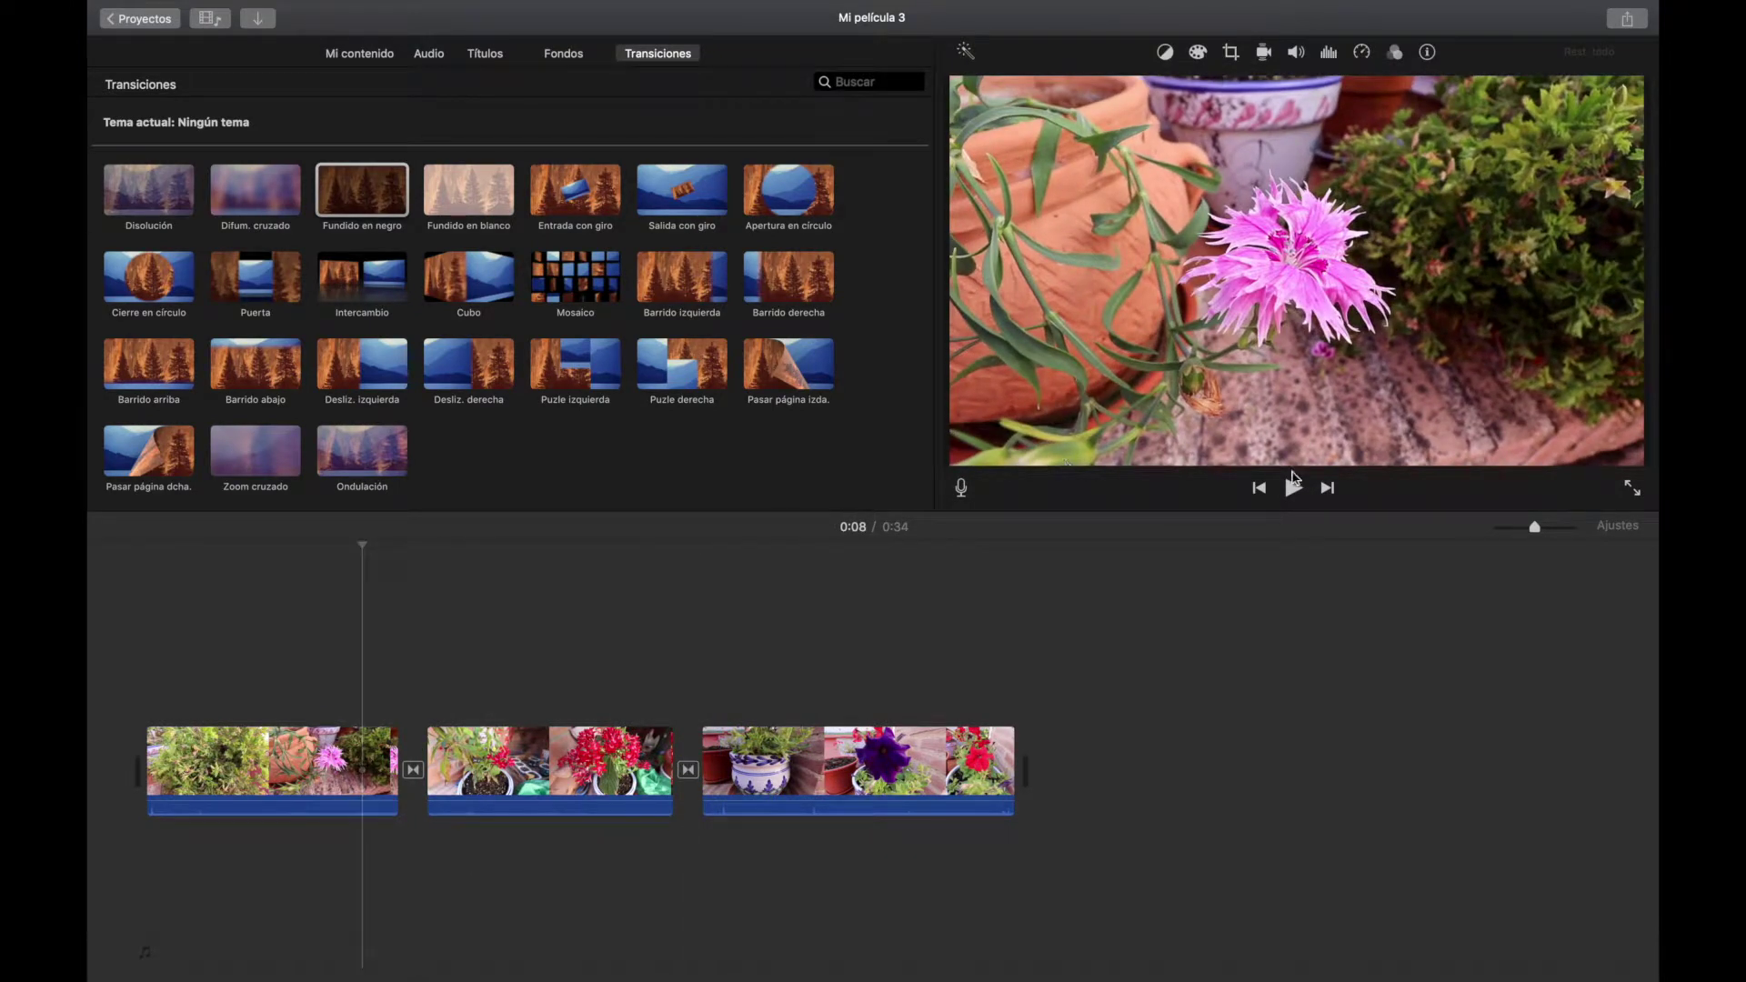
# - Play back the timeline across both transitions between the clips to check their effects
pyautogui.click(1295, 490)
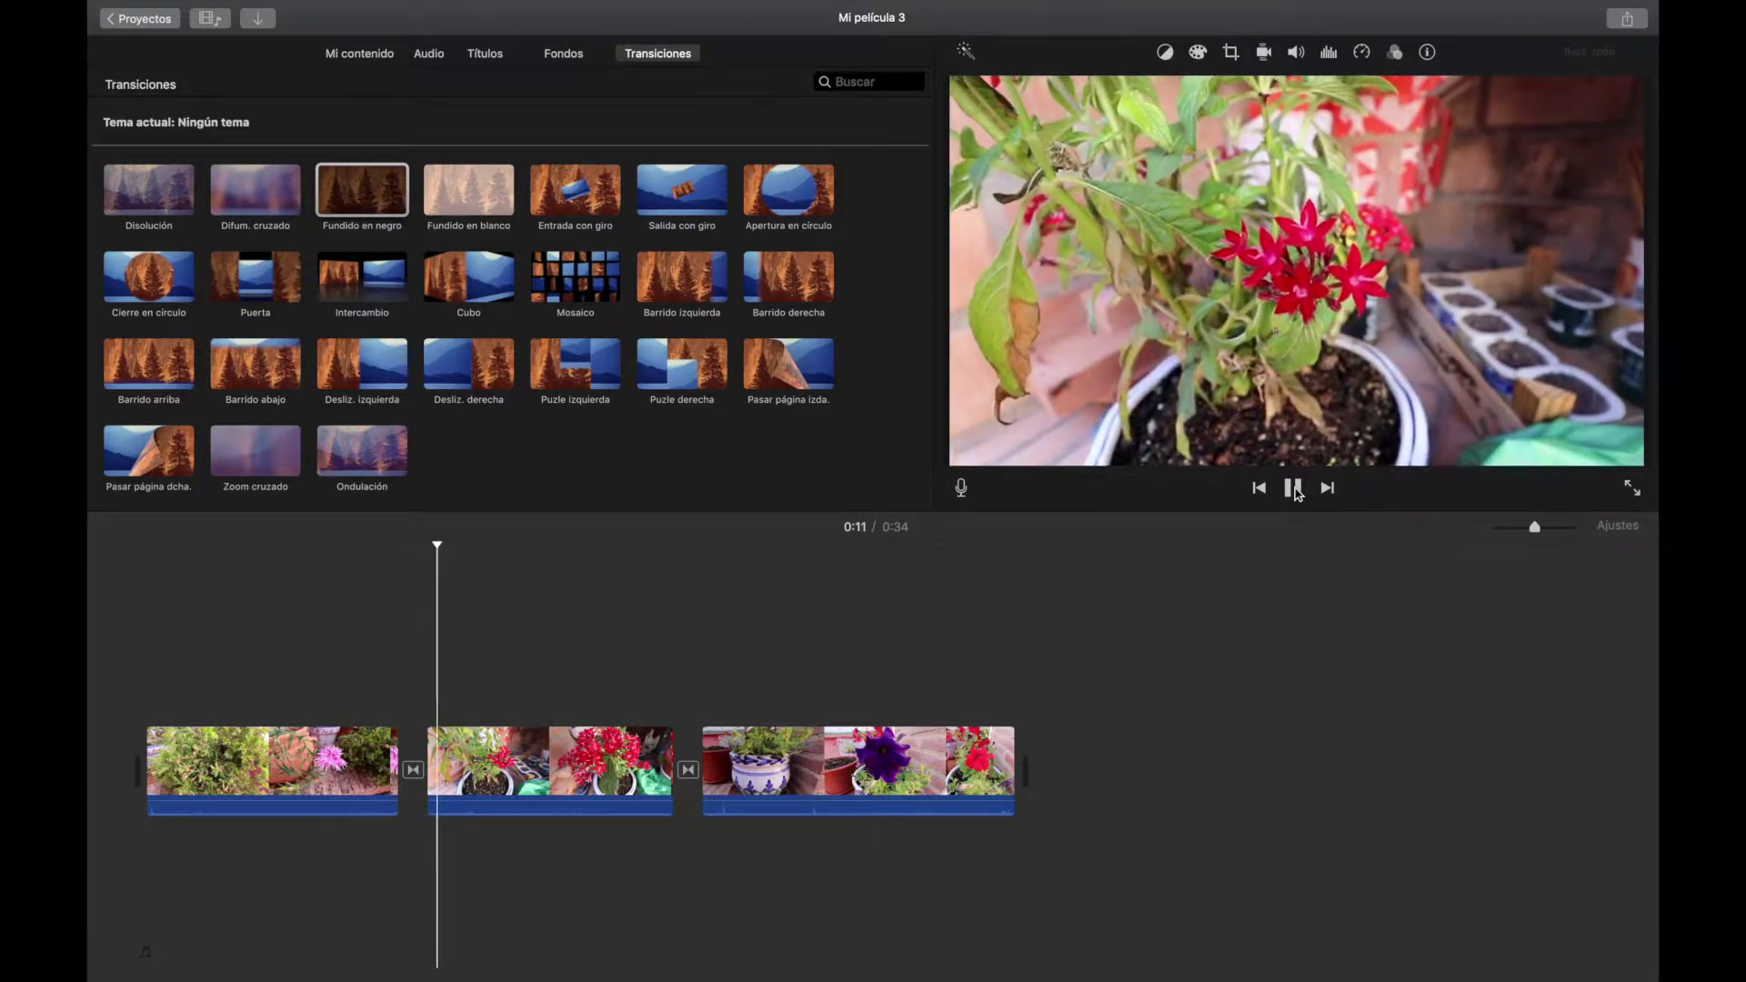
pyautogui.click(1295, 490)
pyautogui.click(652, 624)
pyautogui.click(1293, 488)
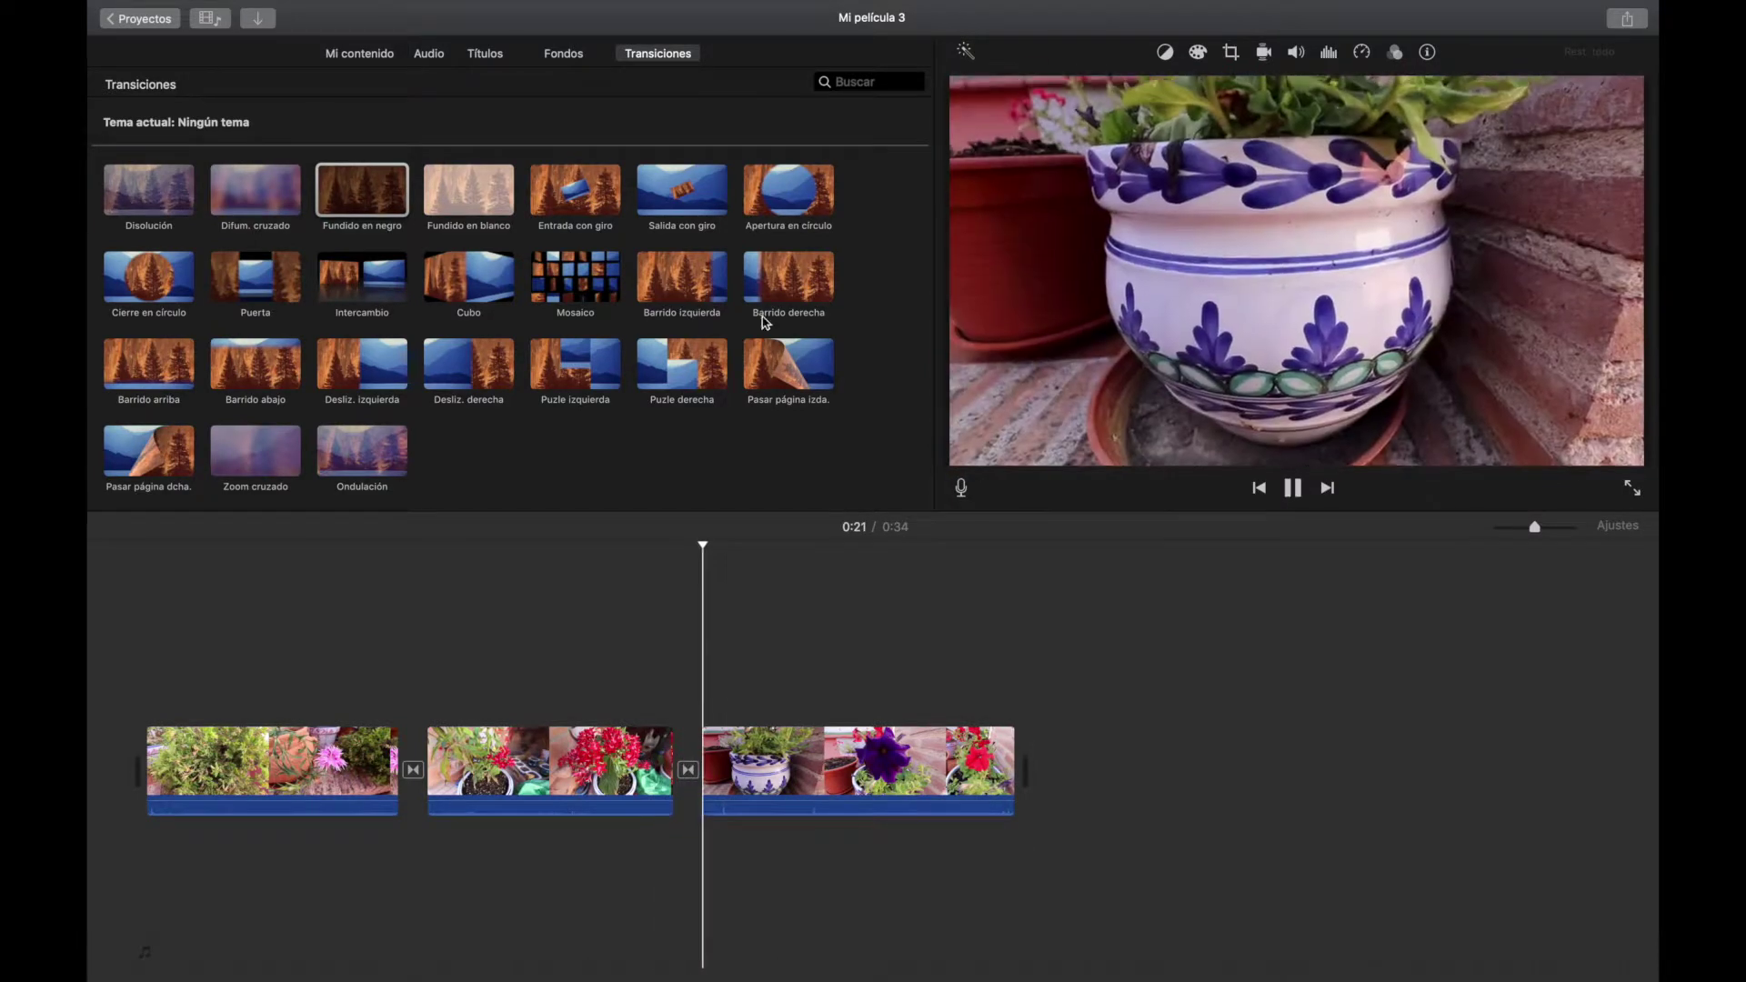
# - Replace the transition between the second and third clips with Mosaico and play it back
pyautogui.moveTo(579, 273); pyautogui.dragTo(691, 774)
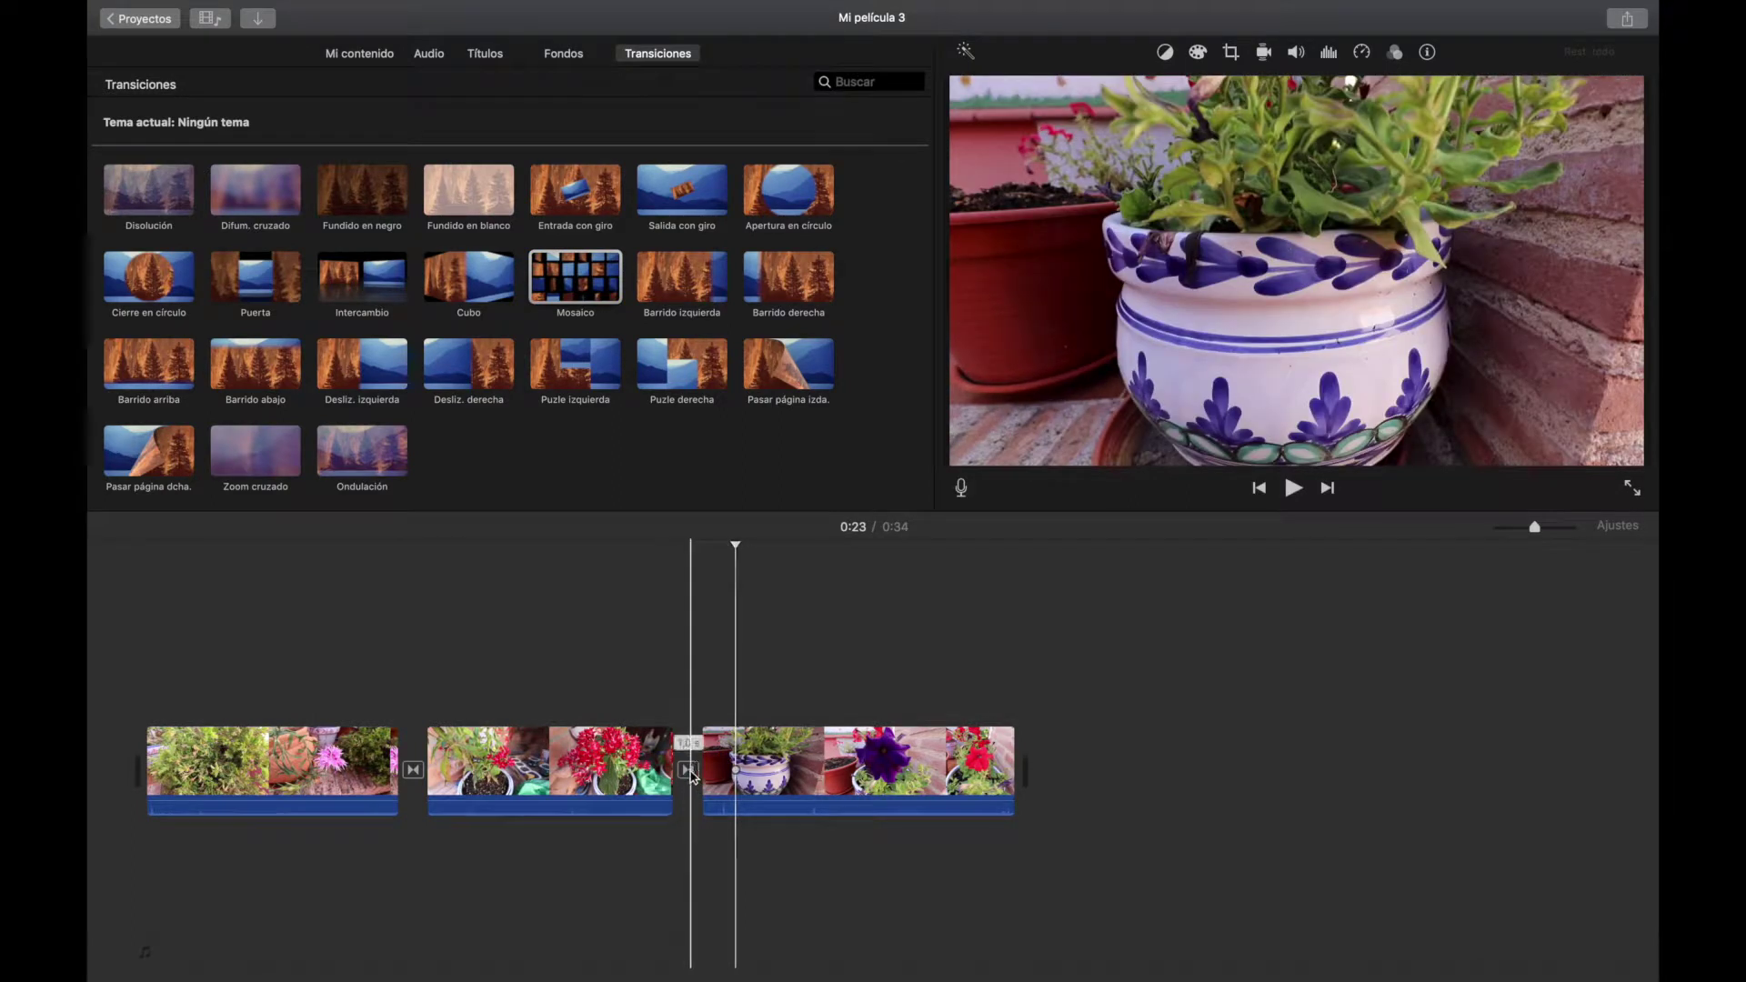
pyautogui.rightClick(689, 773)
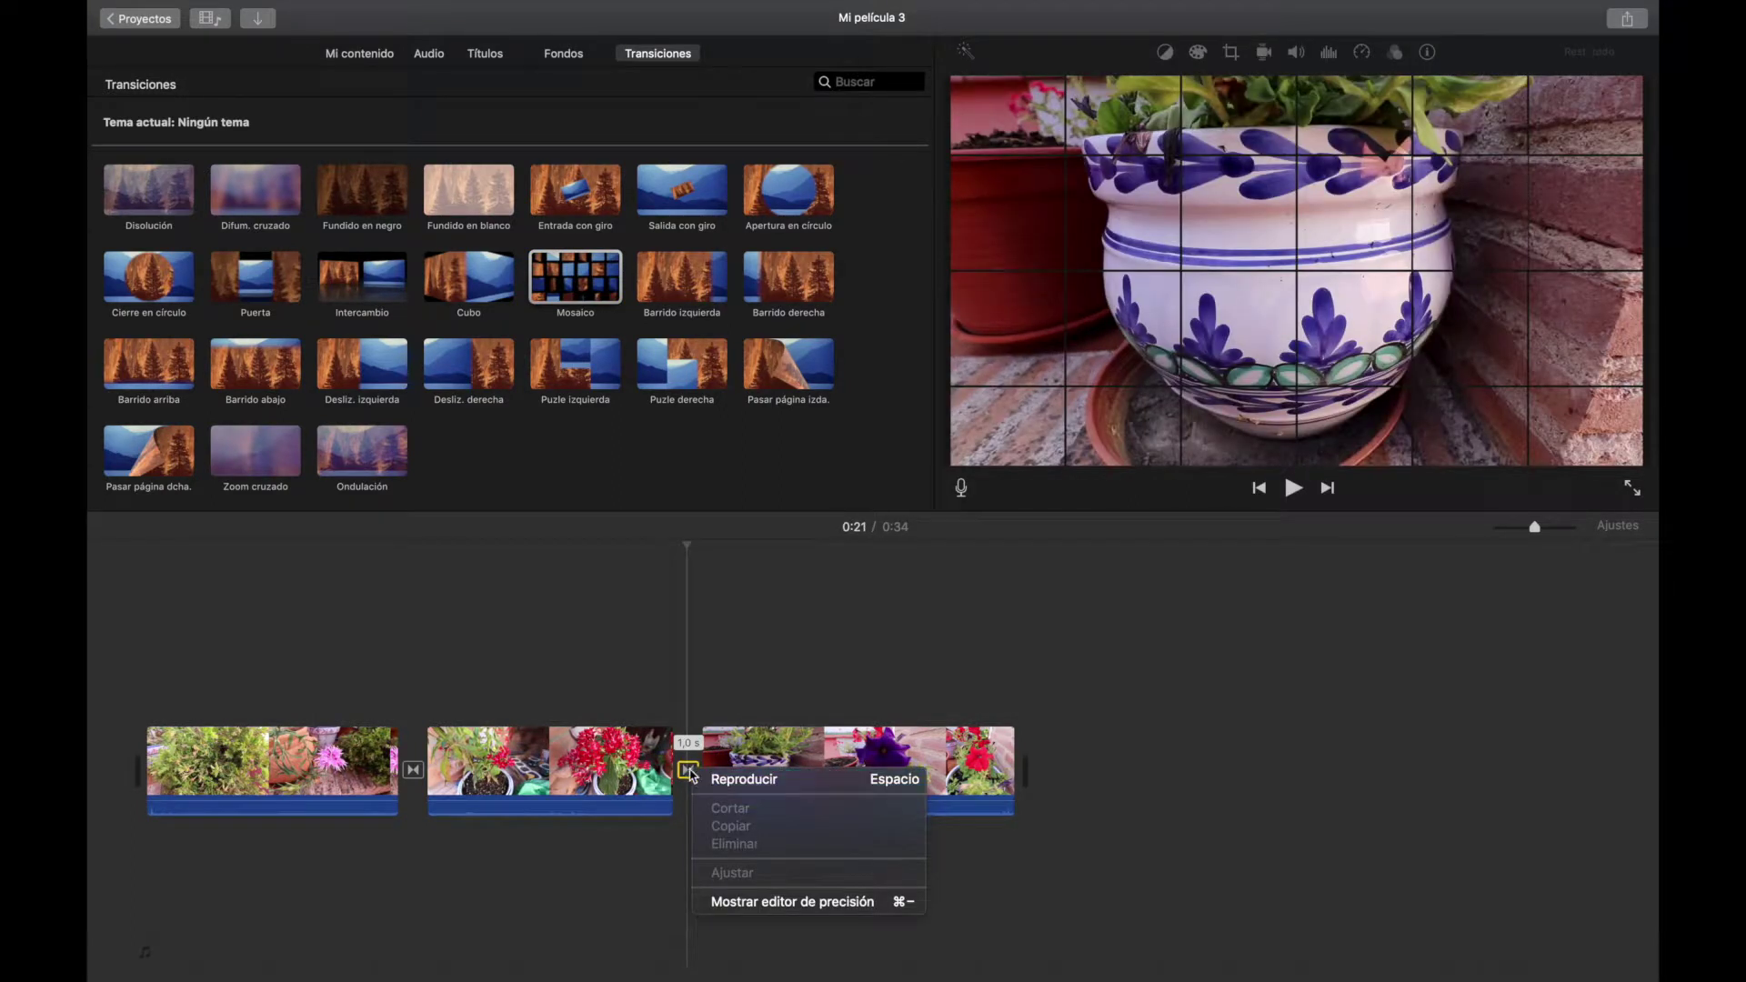
pyautogui.press('Escape')
pyautogui.click(624, 718)
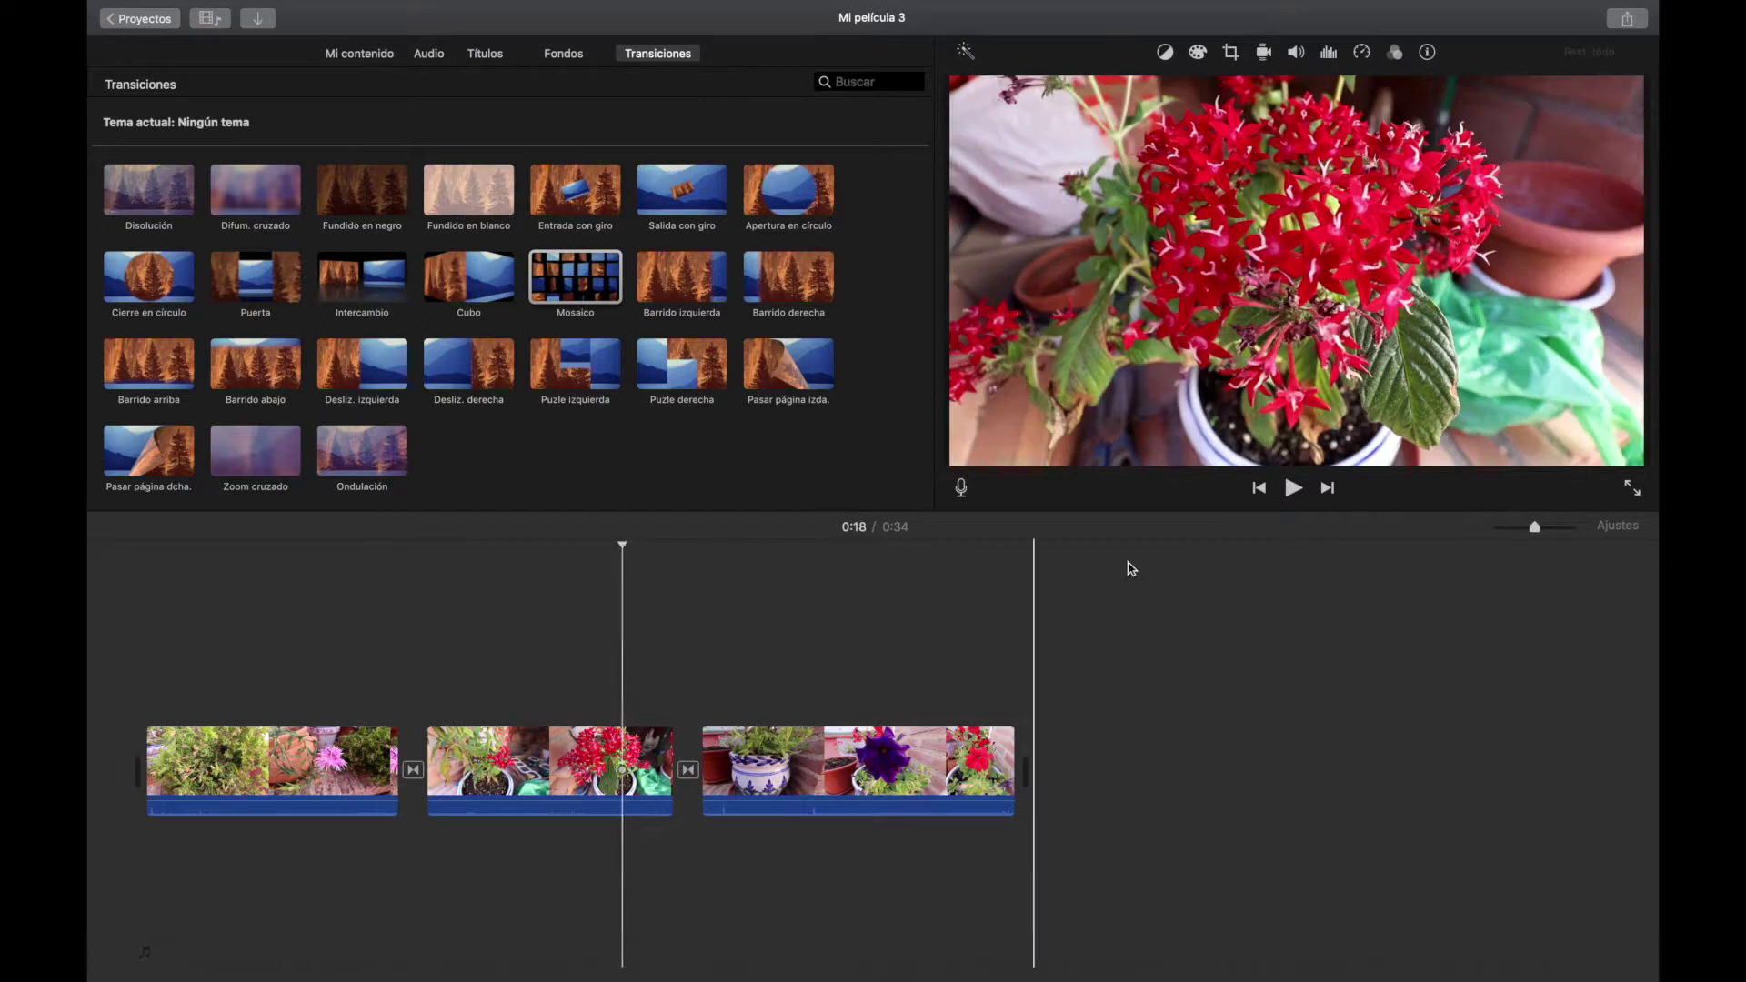
pyautogui.click(1293, 489)
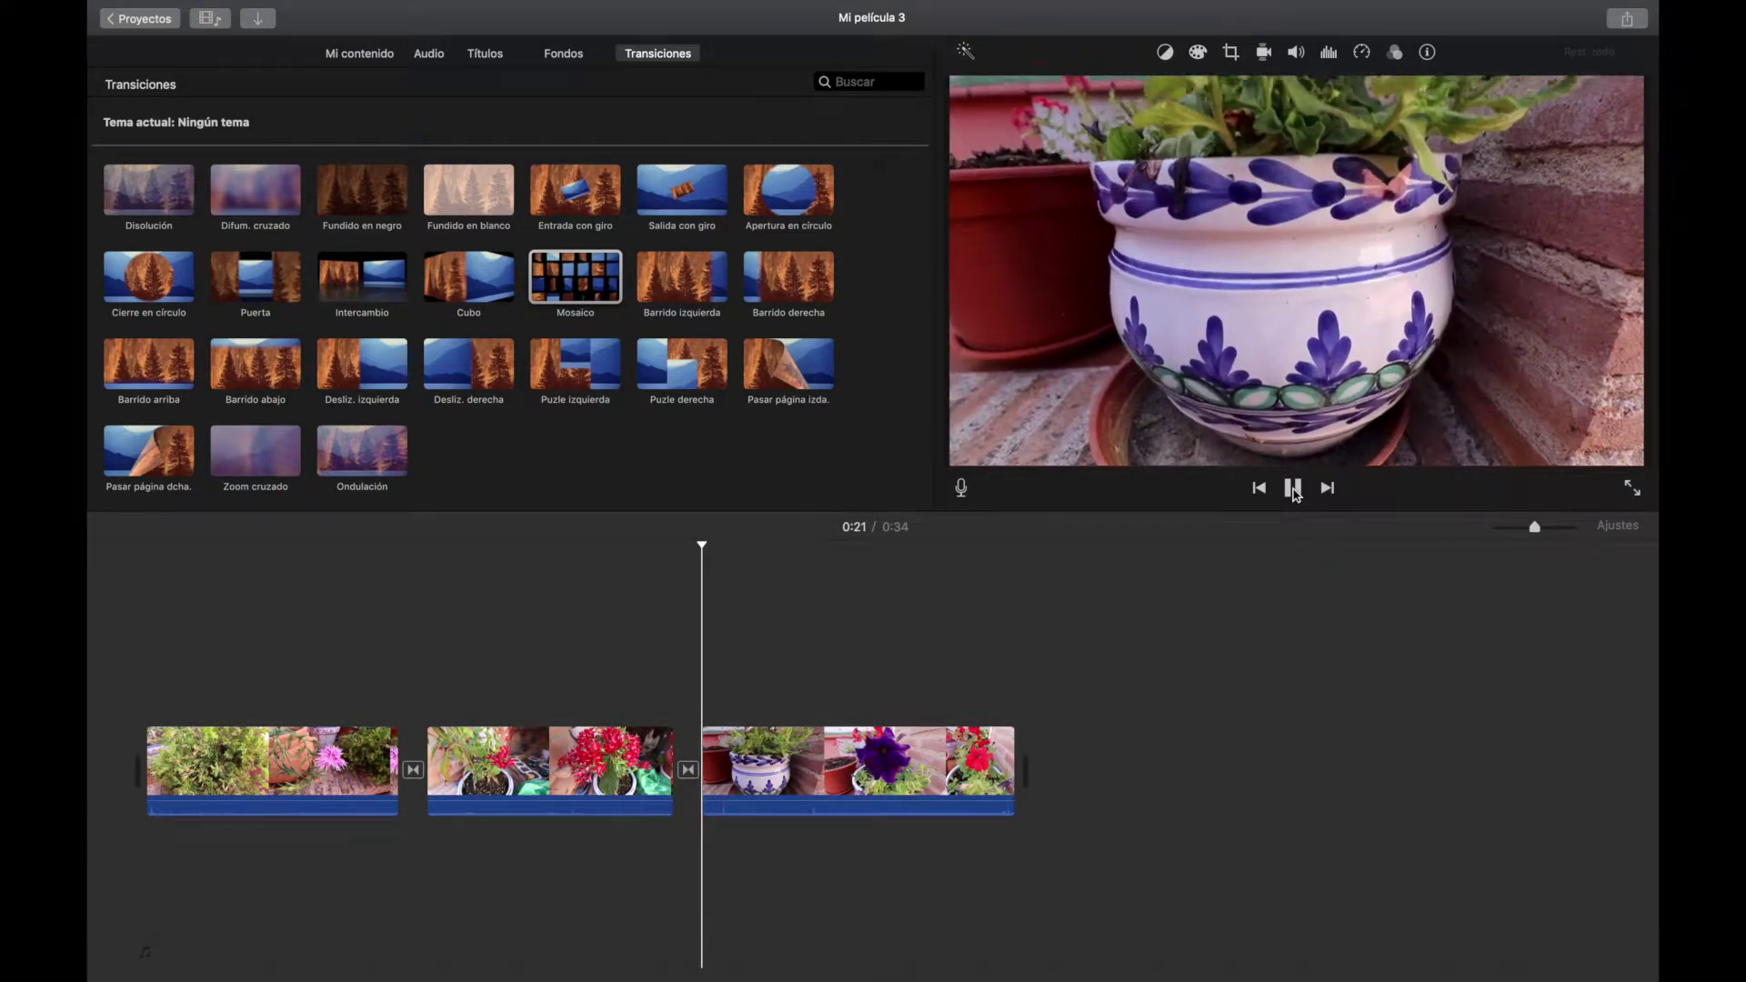
pyautogui.click(1292, 489)
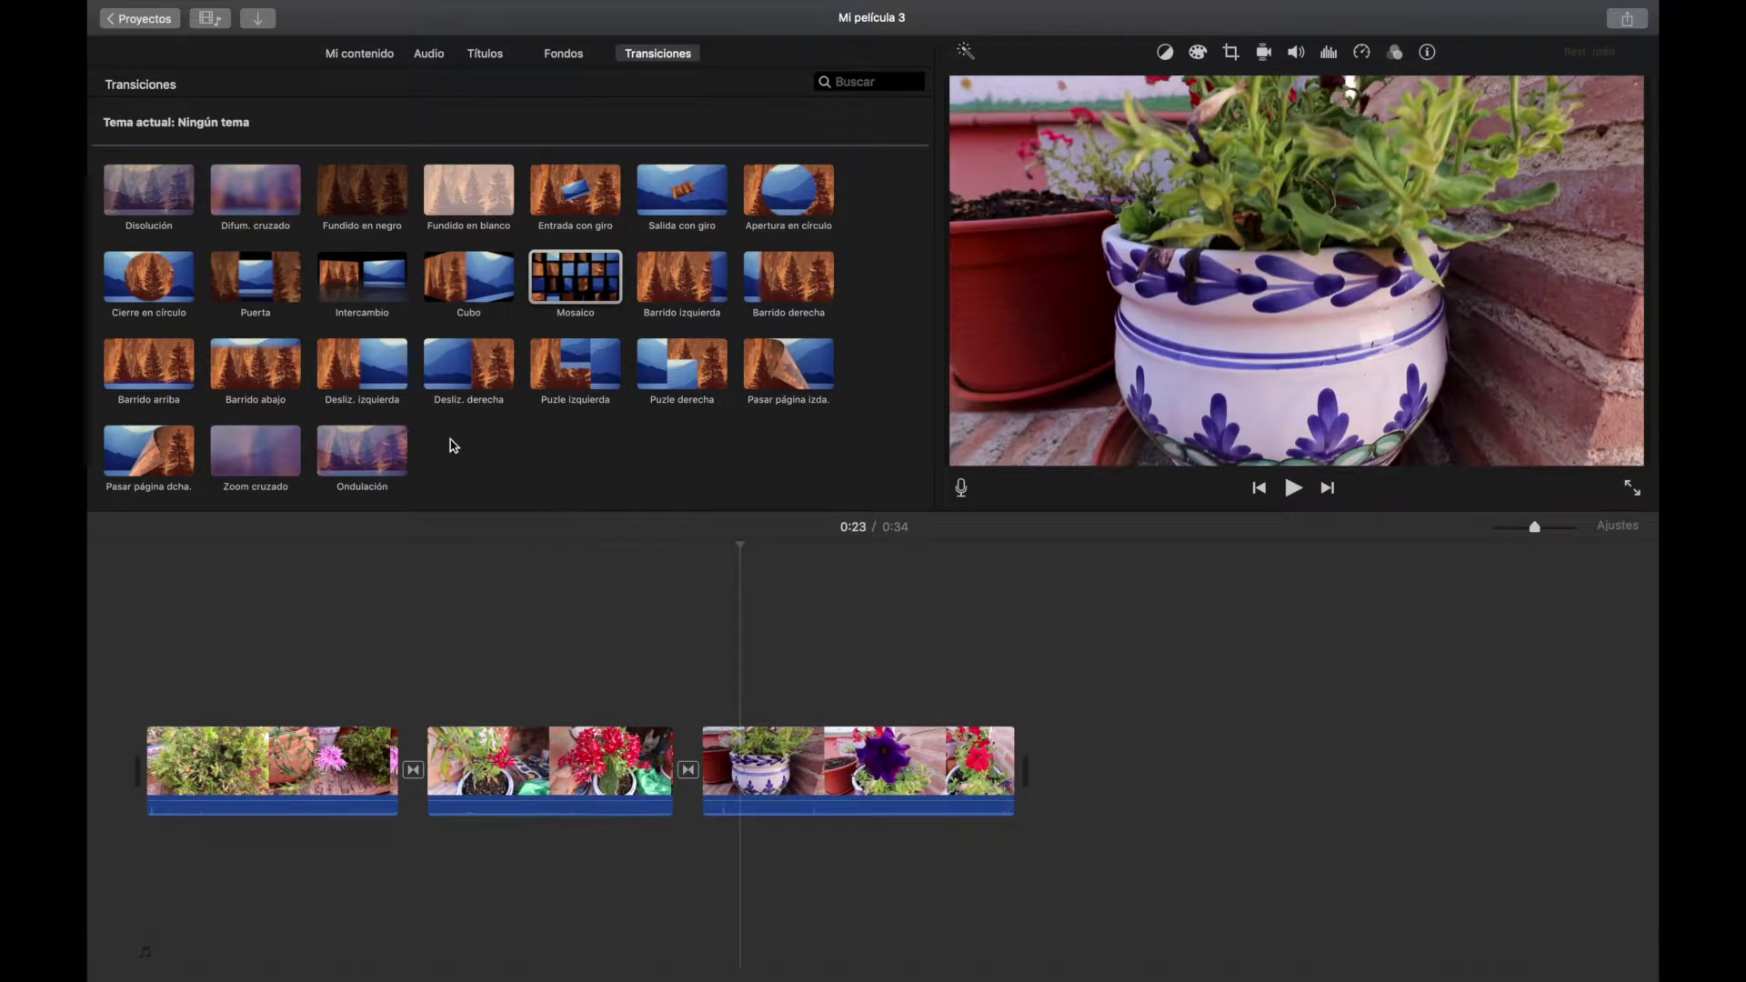
# - Add an Ondulación transition at the end of the third clip and play back the movie's ending
pyautogui.moveTo(362, 444); pyautogui.dragTo(1003, 773)
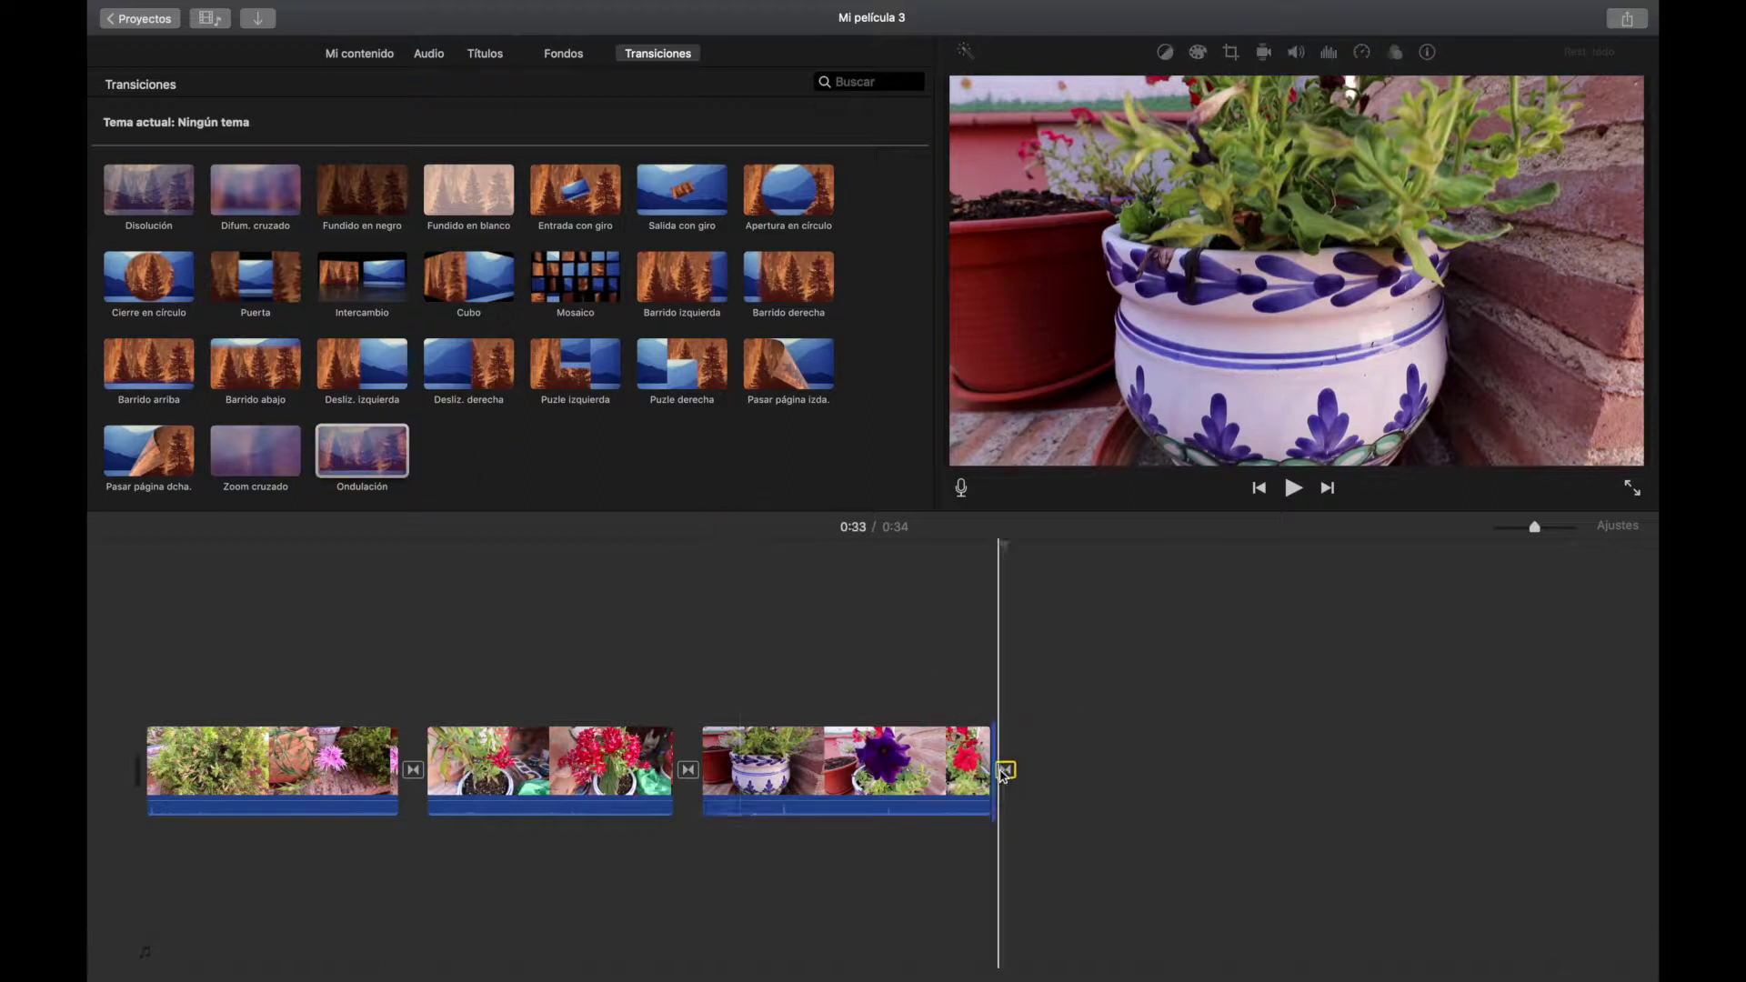
pyautogui.click(934, 694)
pyautogui.click(1293, 489)
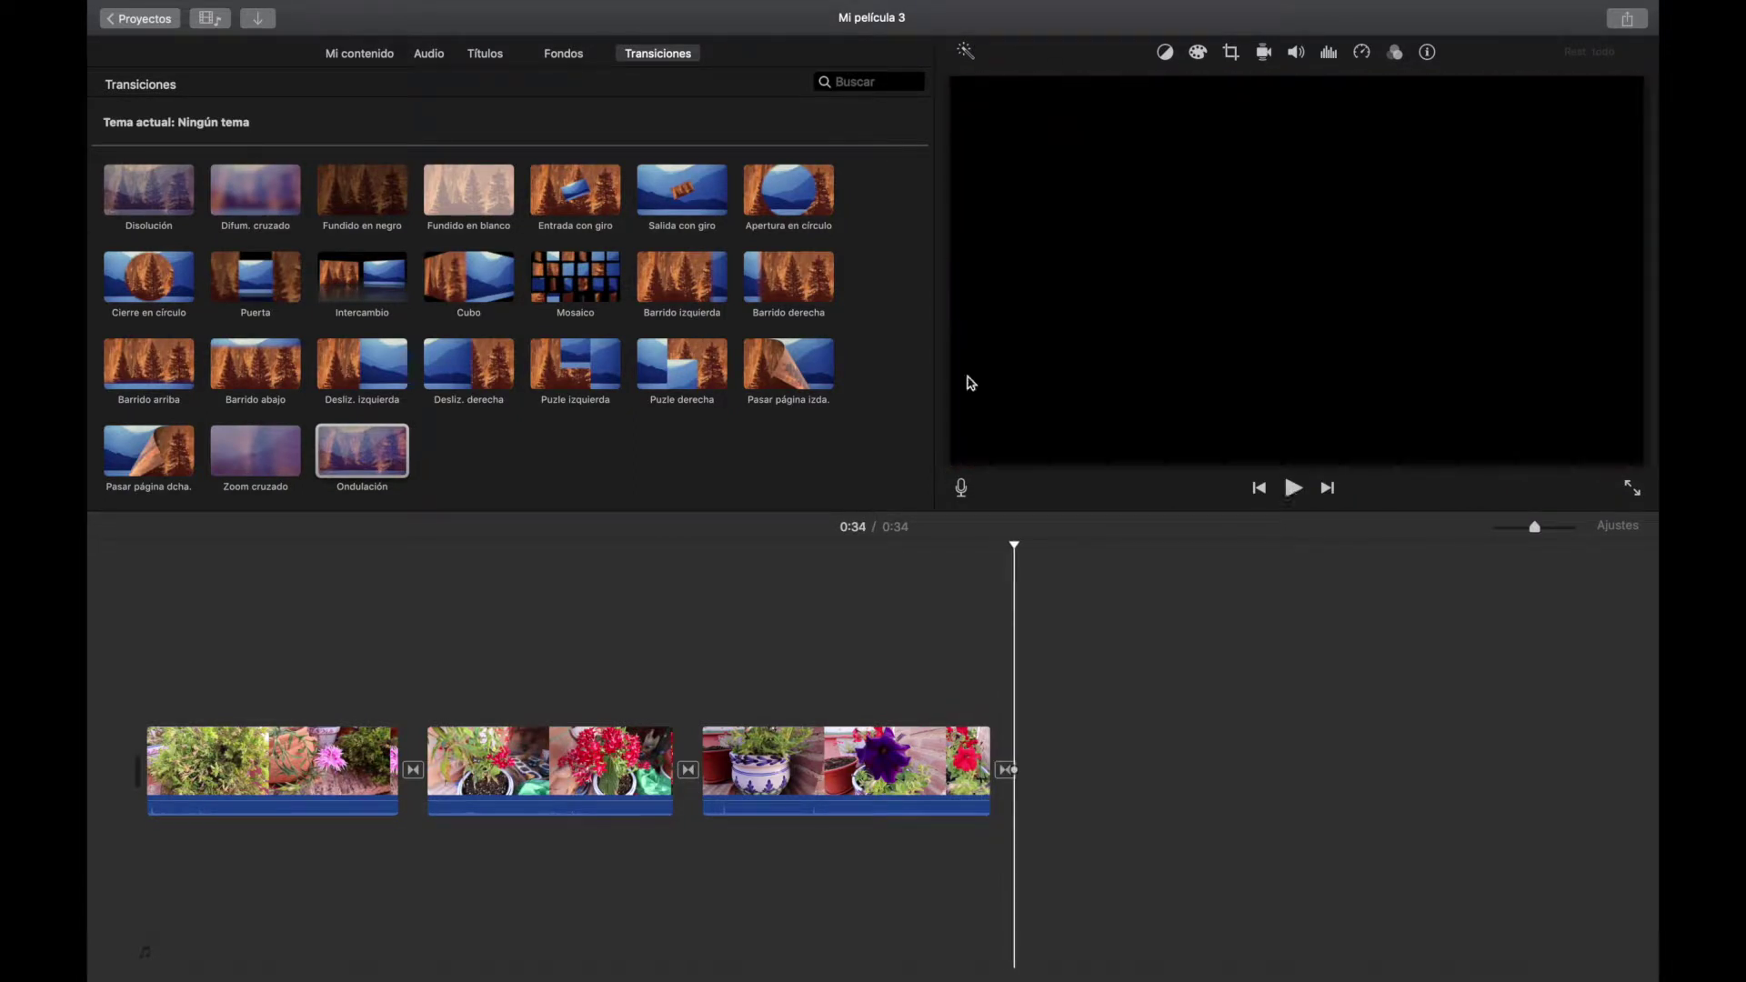
# - Add an Aparición title over the start of the first clip and set its text to "Plantas y Flores"
pyautogui.click(487, 55)
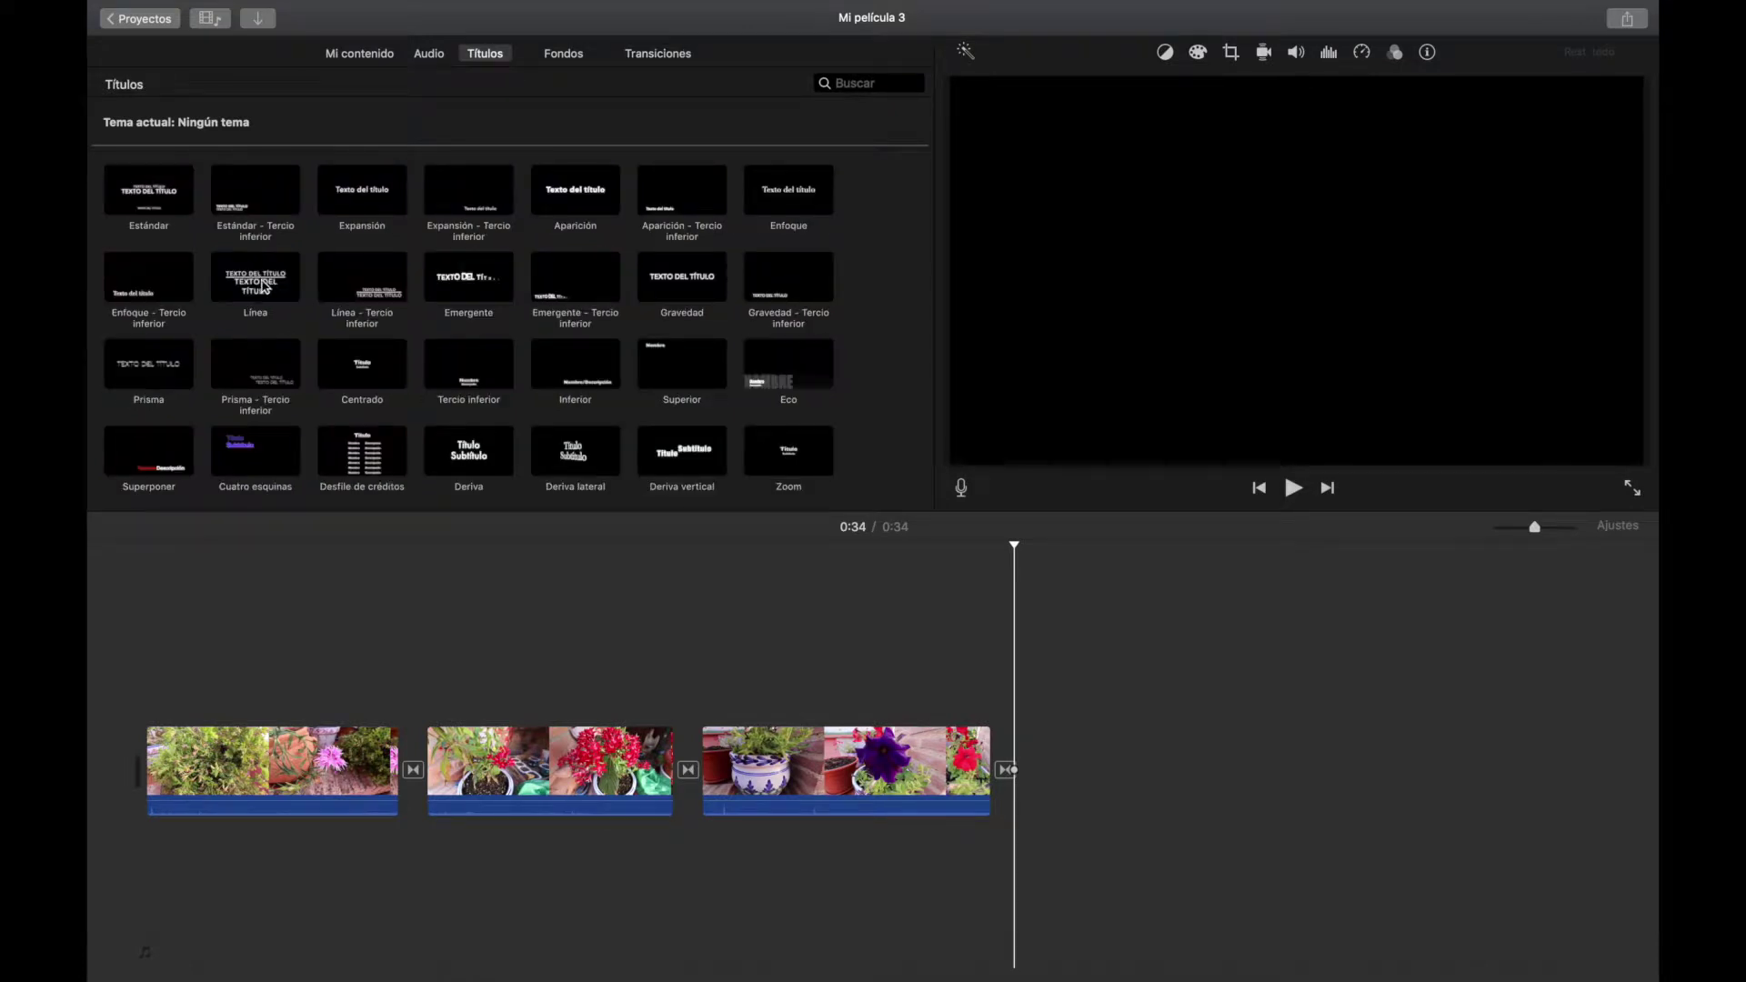
pyautogui.moveTo(576, 192); pyautogui.dragTo(147, 700)
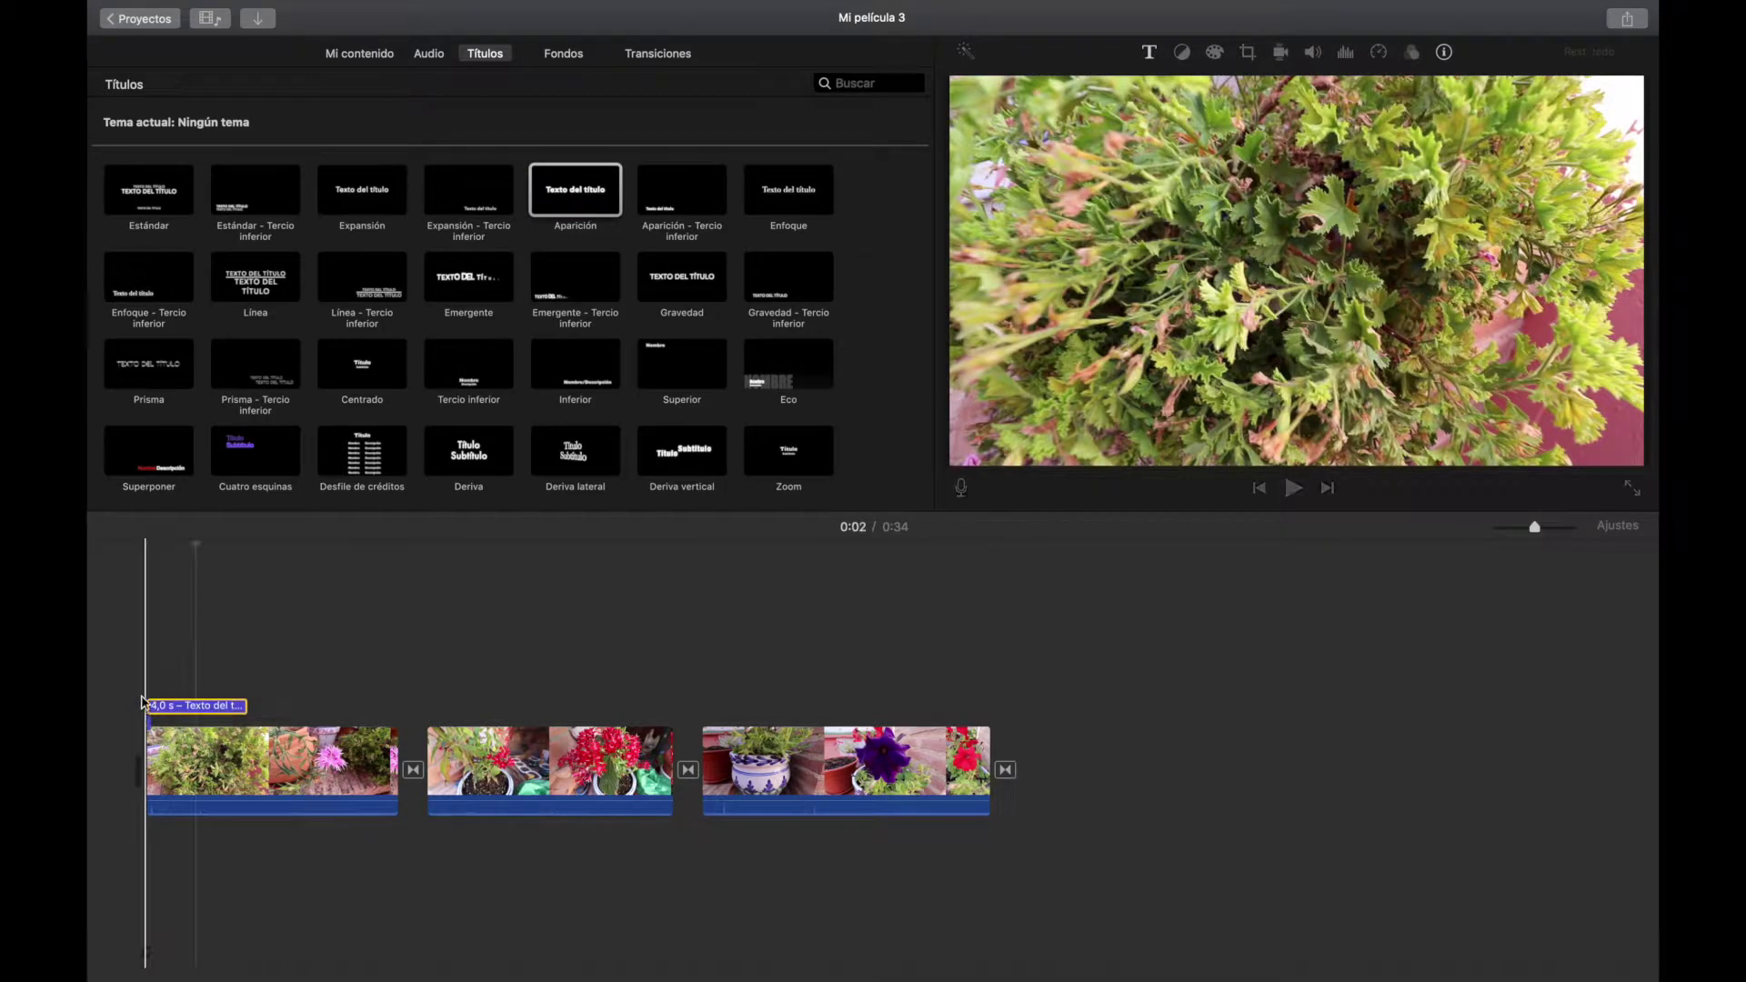
pyautogui.click(190, 718)
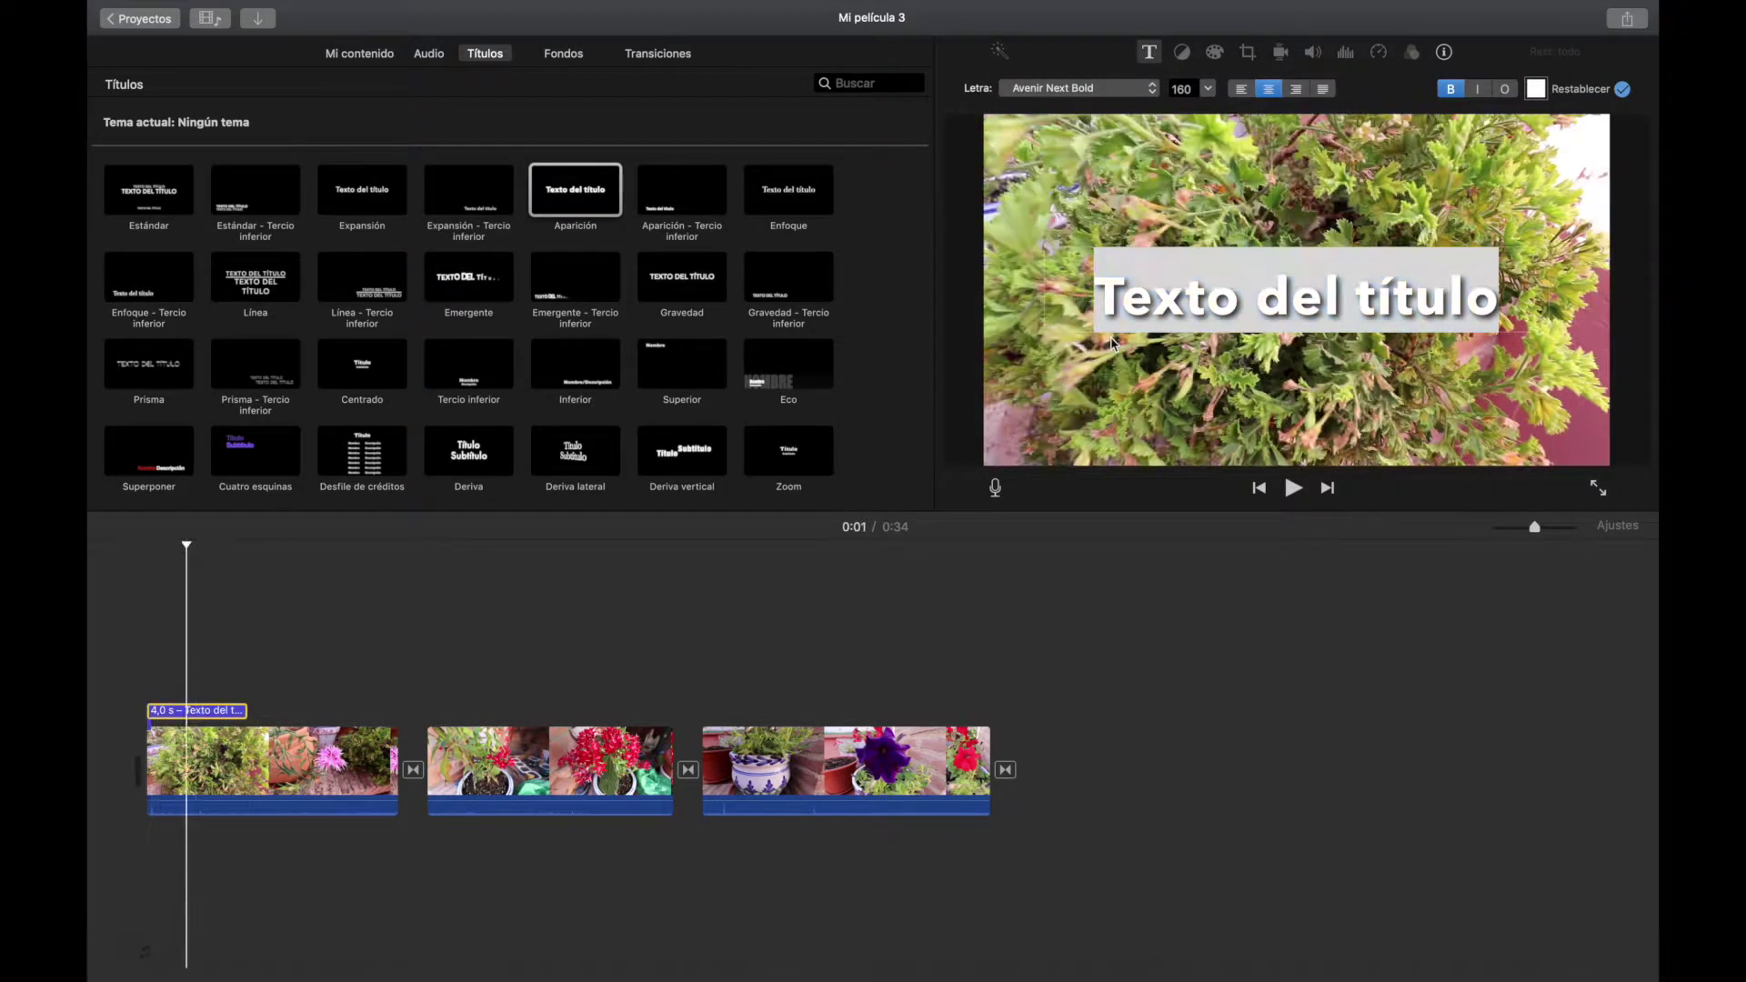
pyautogui.click(1134, 311)
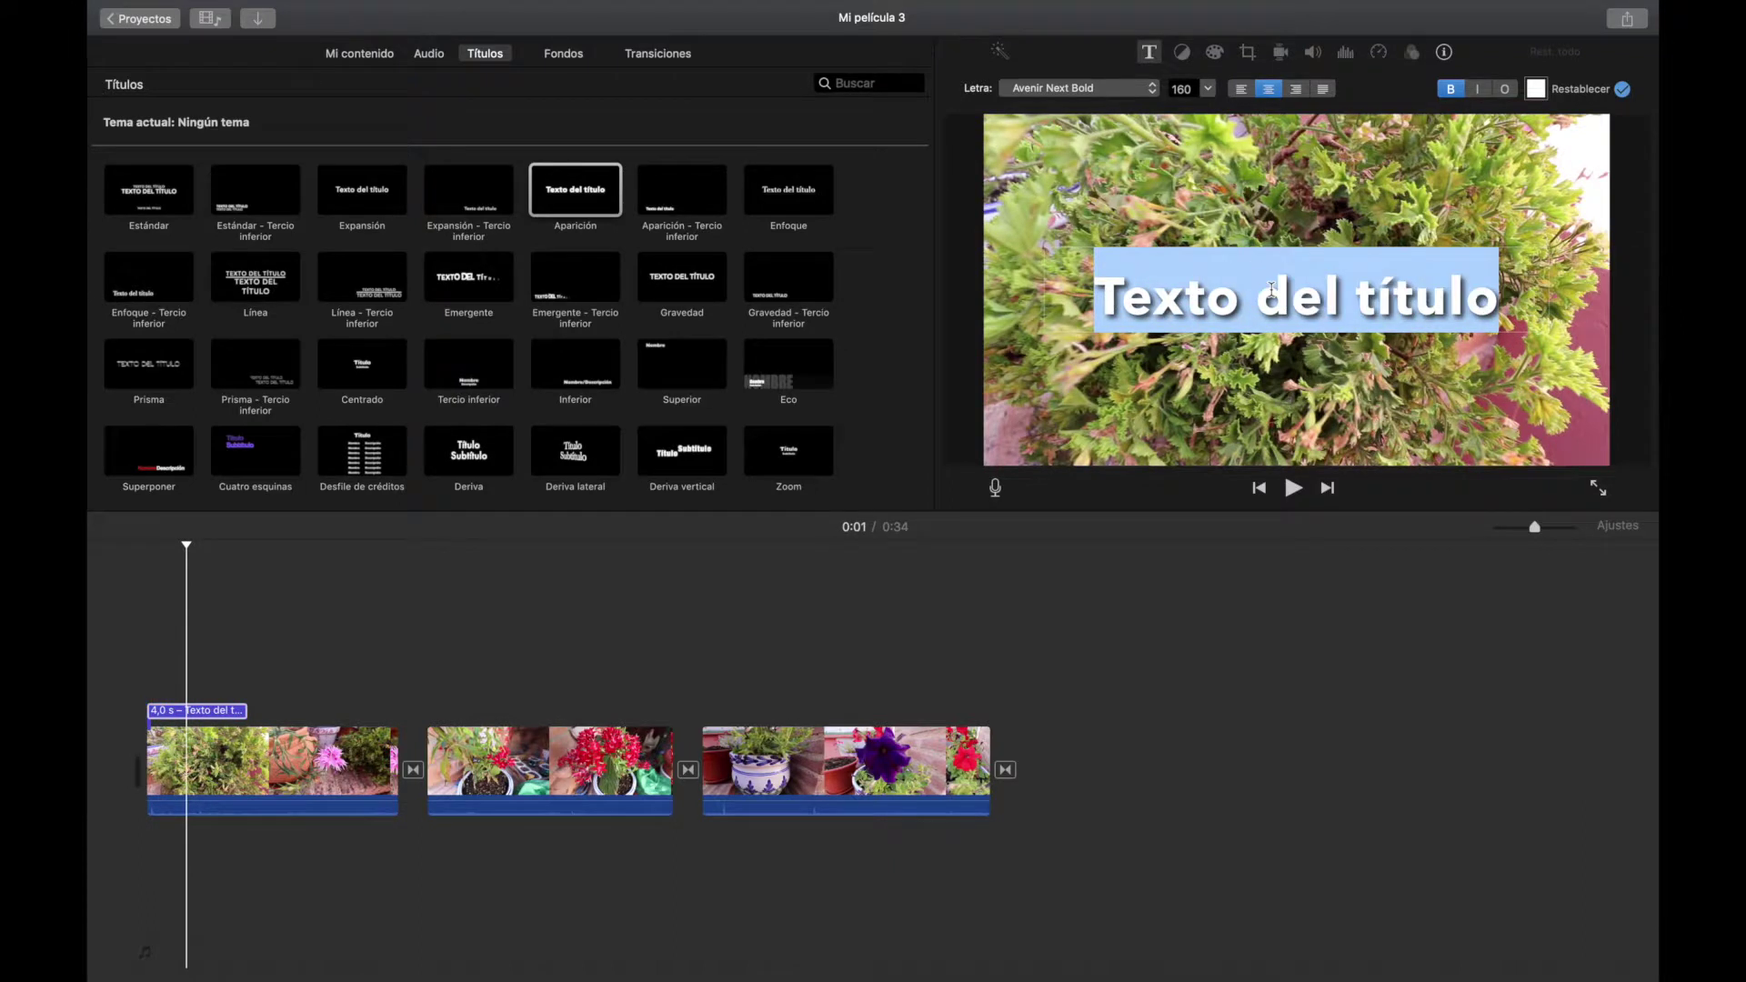
pyautogui.click(1073, 311)
pyautogui.moveTo(1091, 307); pyautogui.dragTo(1517, 295)
pyautogui.write('Plantas y Flores')
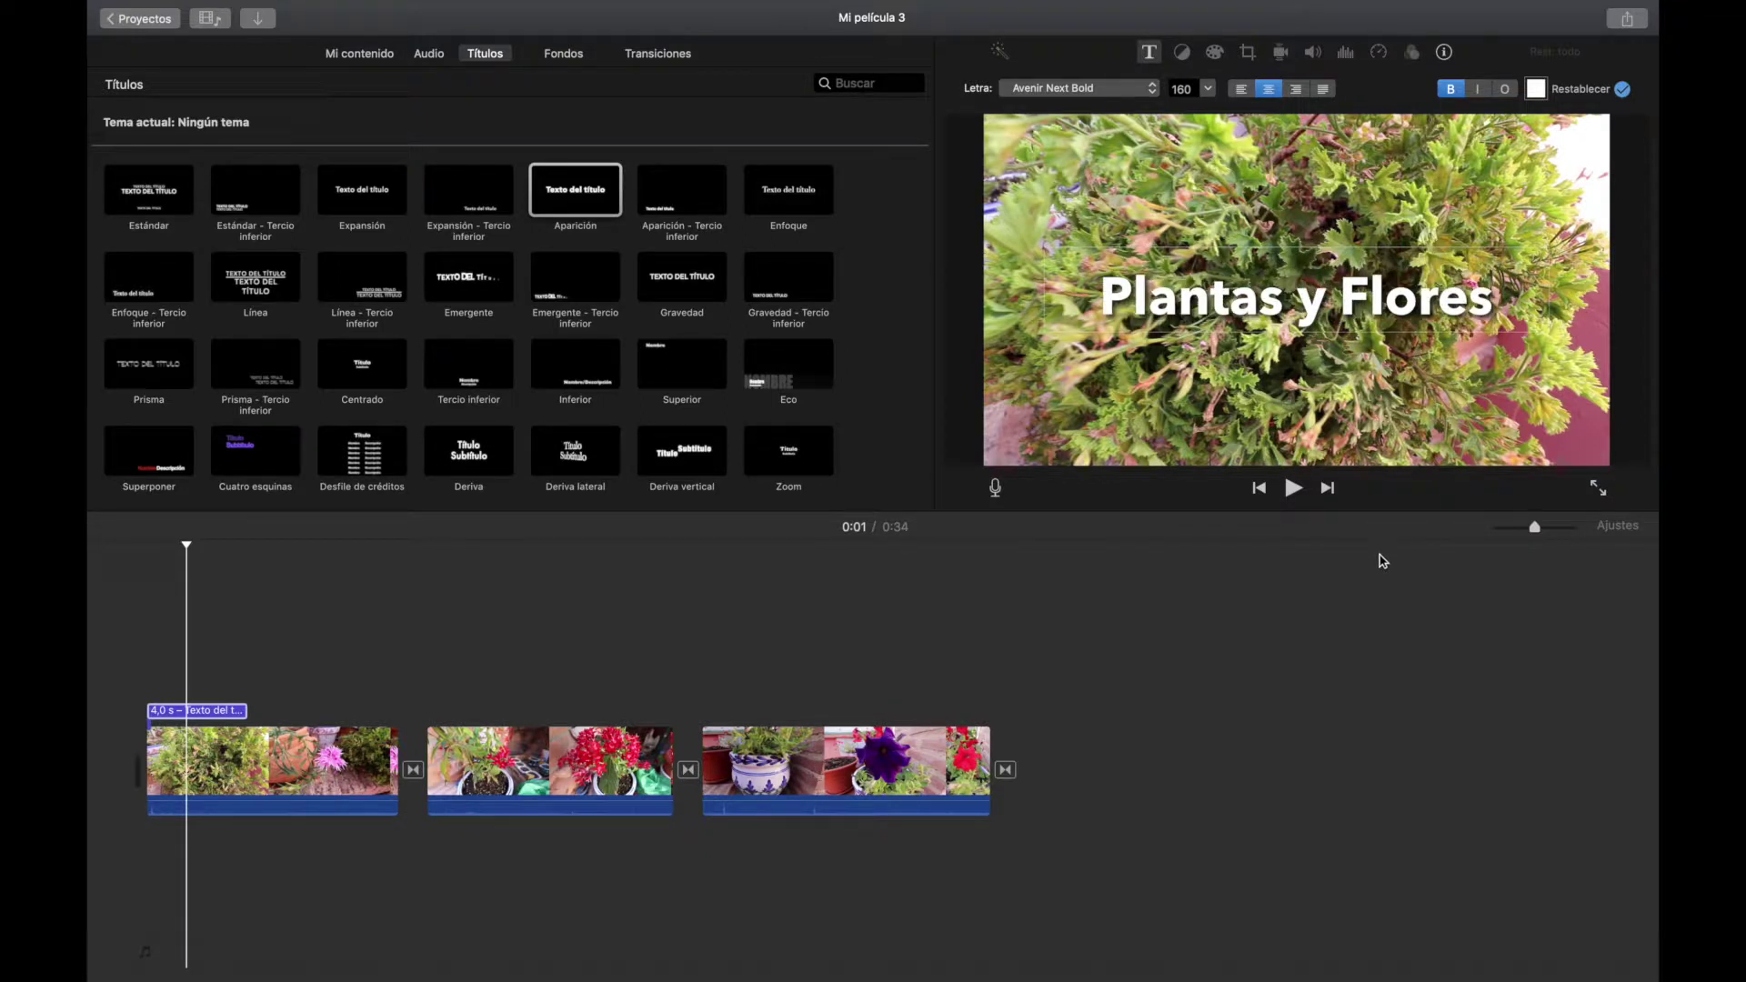
# - Play the movie from the beginning to check the title, and look through the available title styles
pyautogui.click(1154, 651)
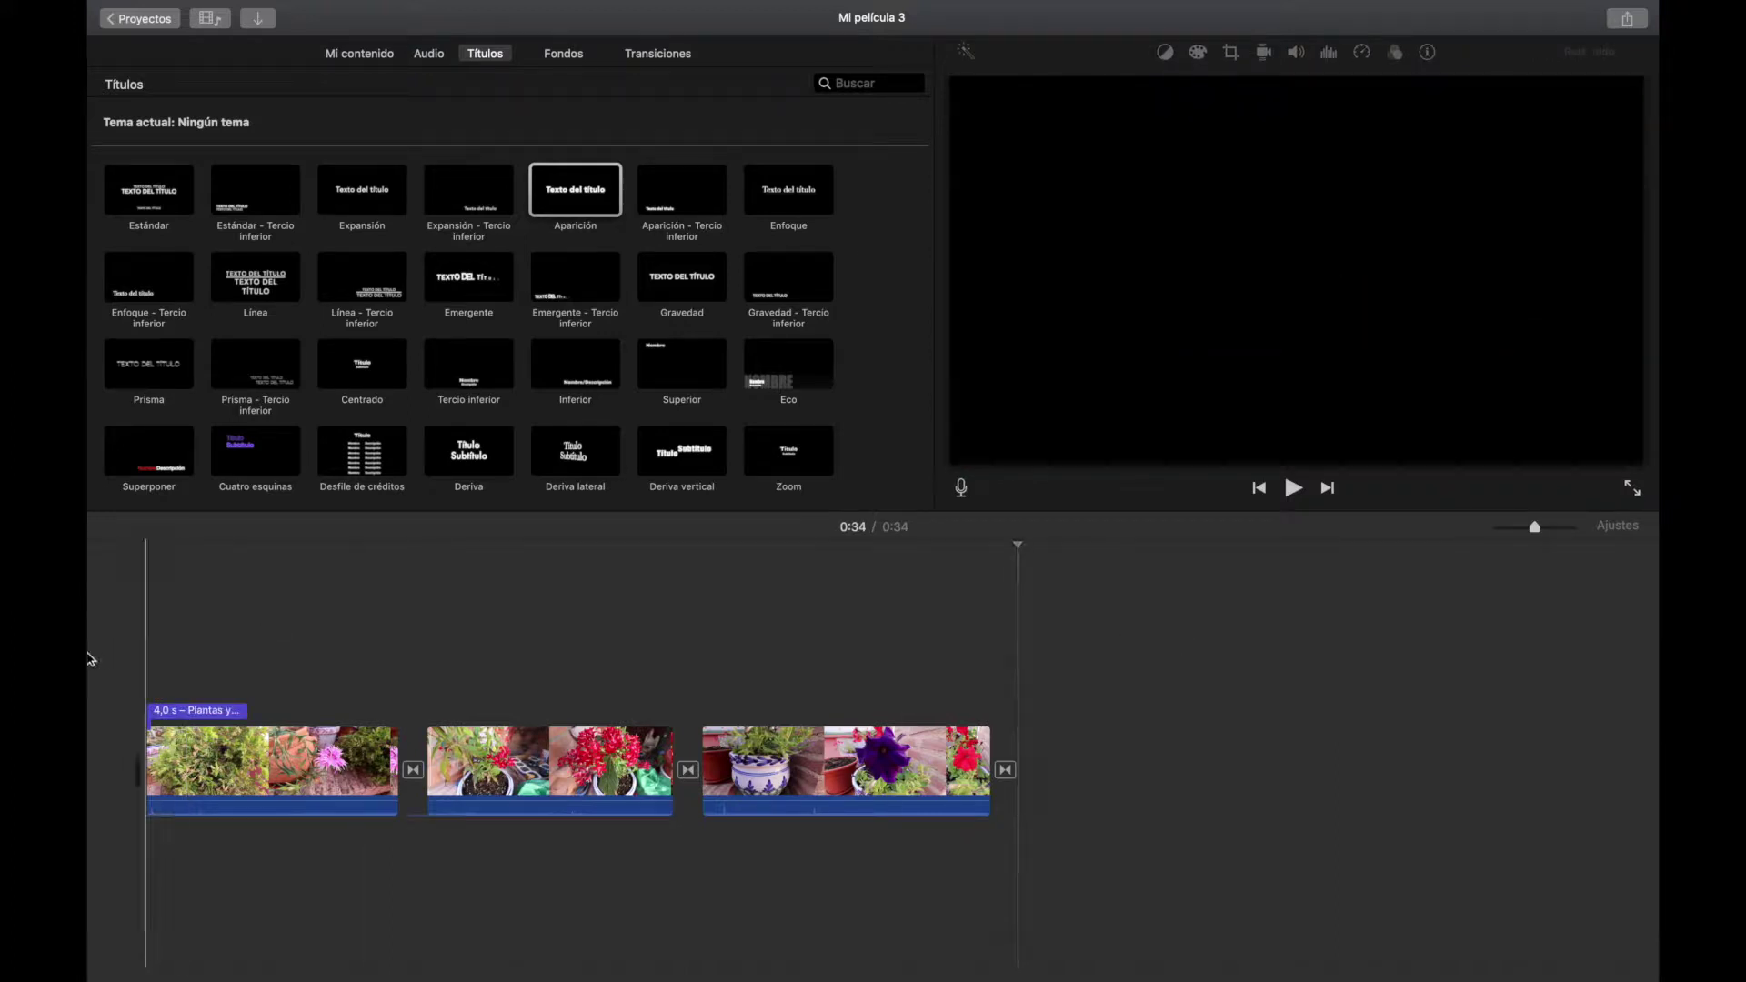
pyautogui.click(123, 657)
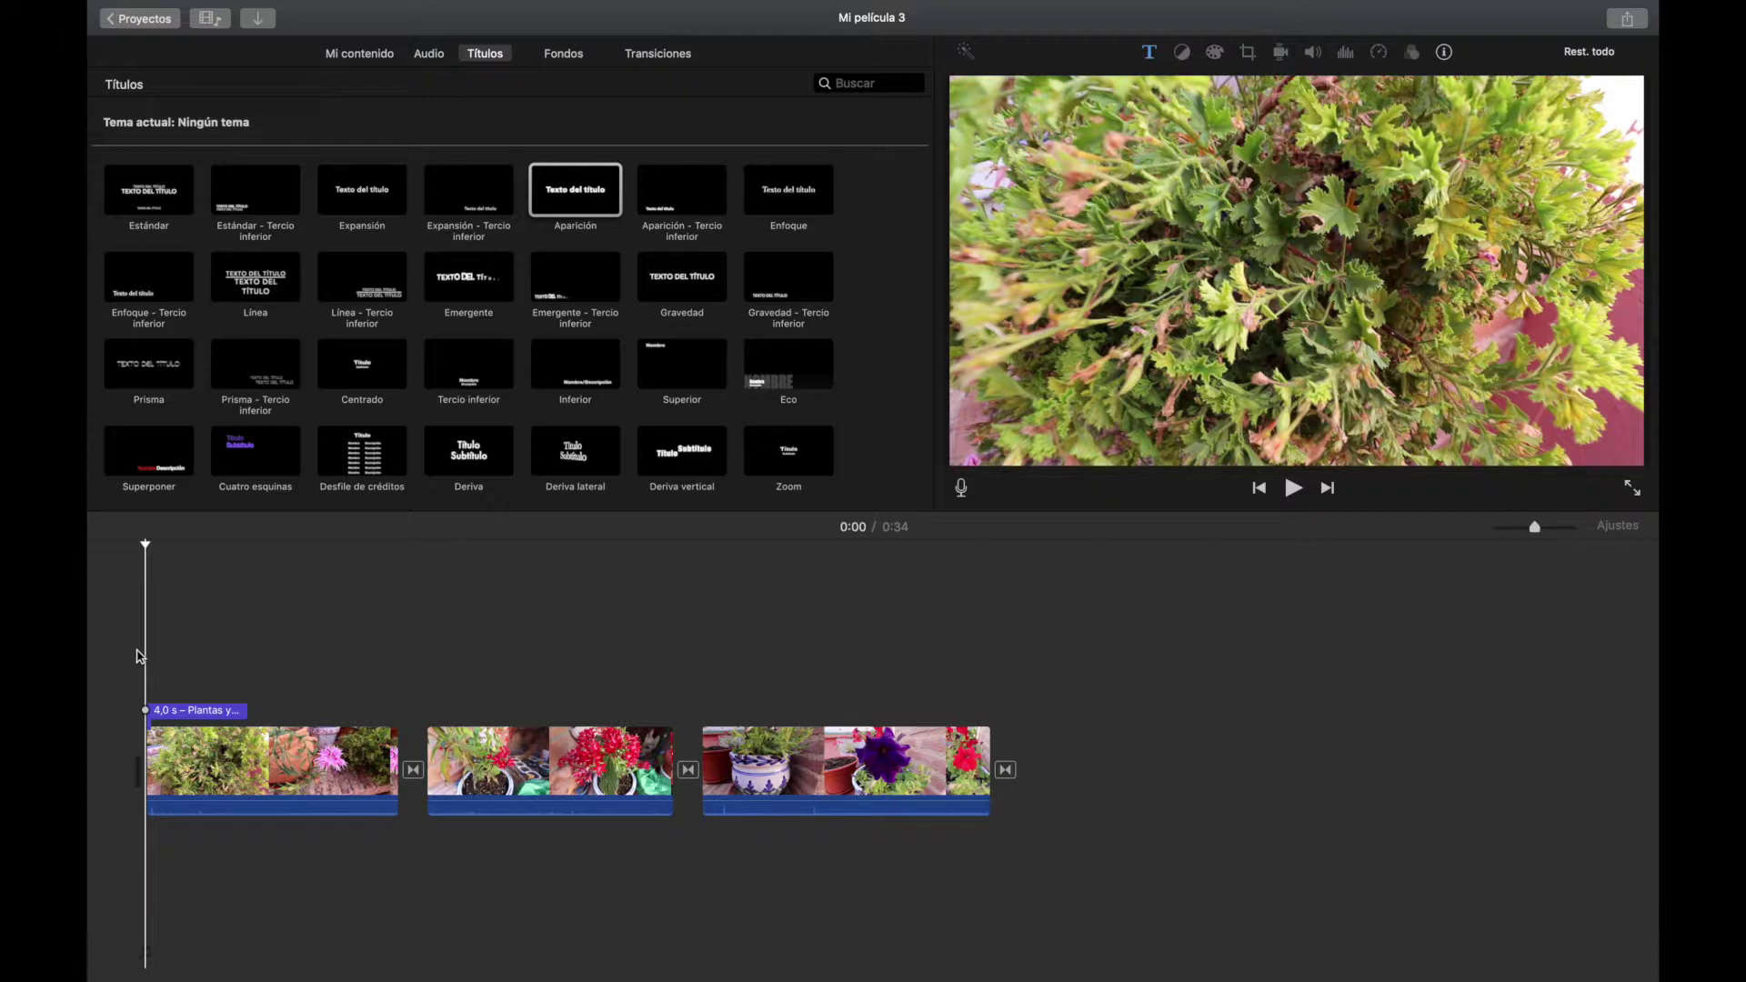
pyautogui.click(1294, 488)
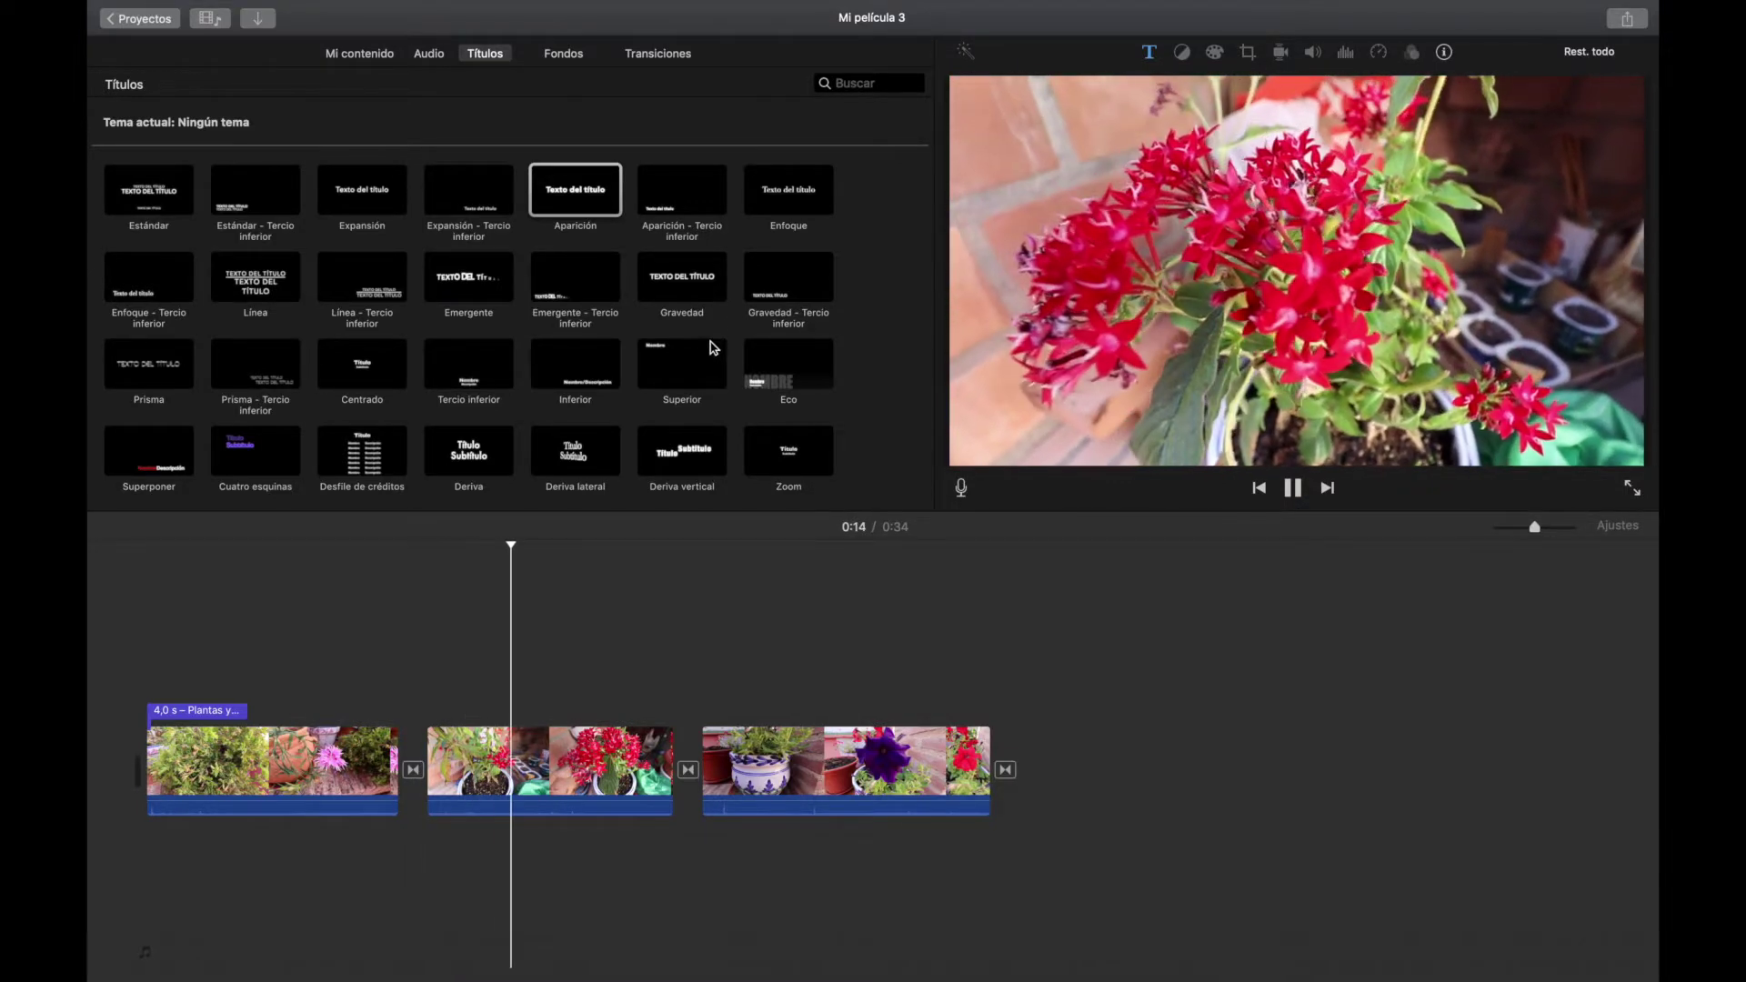
pyautogui.scroll(-3, 713, 348)
pyautogui.scroll(-2, 713, 348)
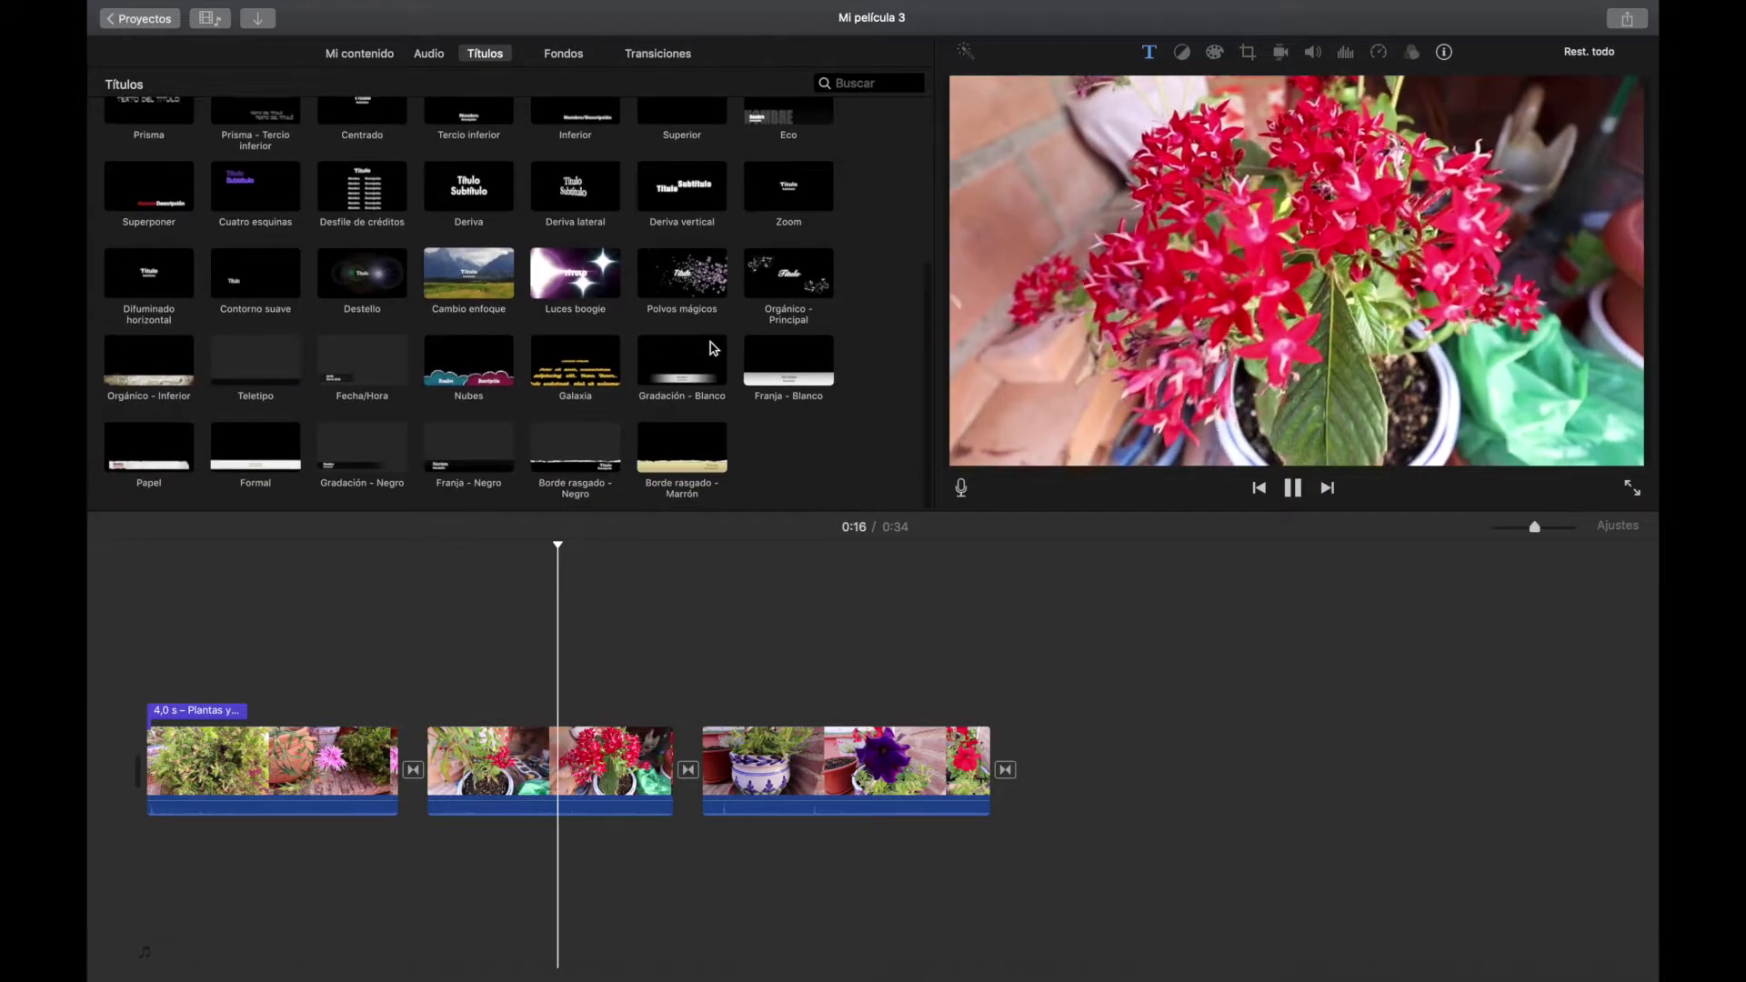
pyautogui.scroll(5, 714, 349)
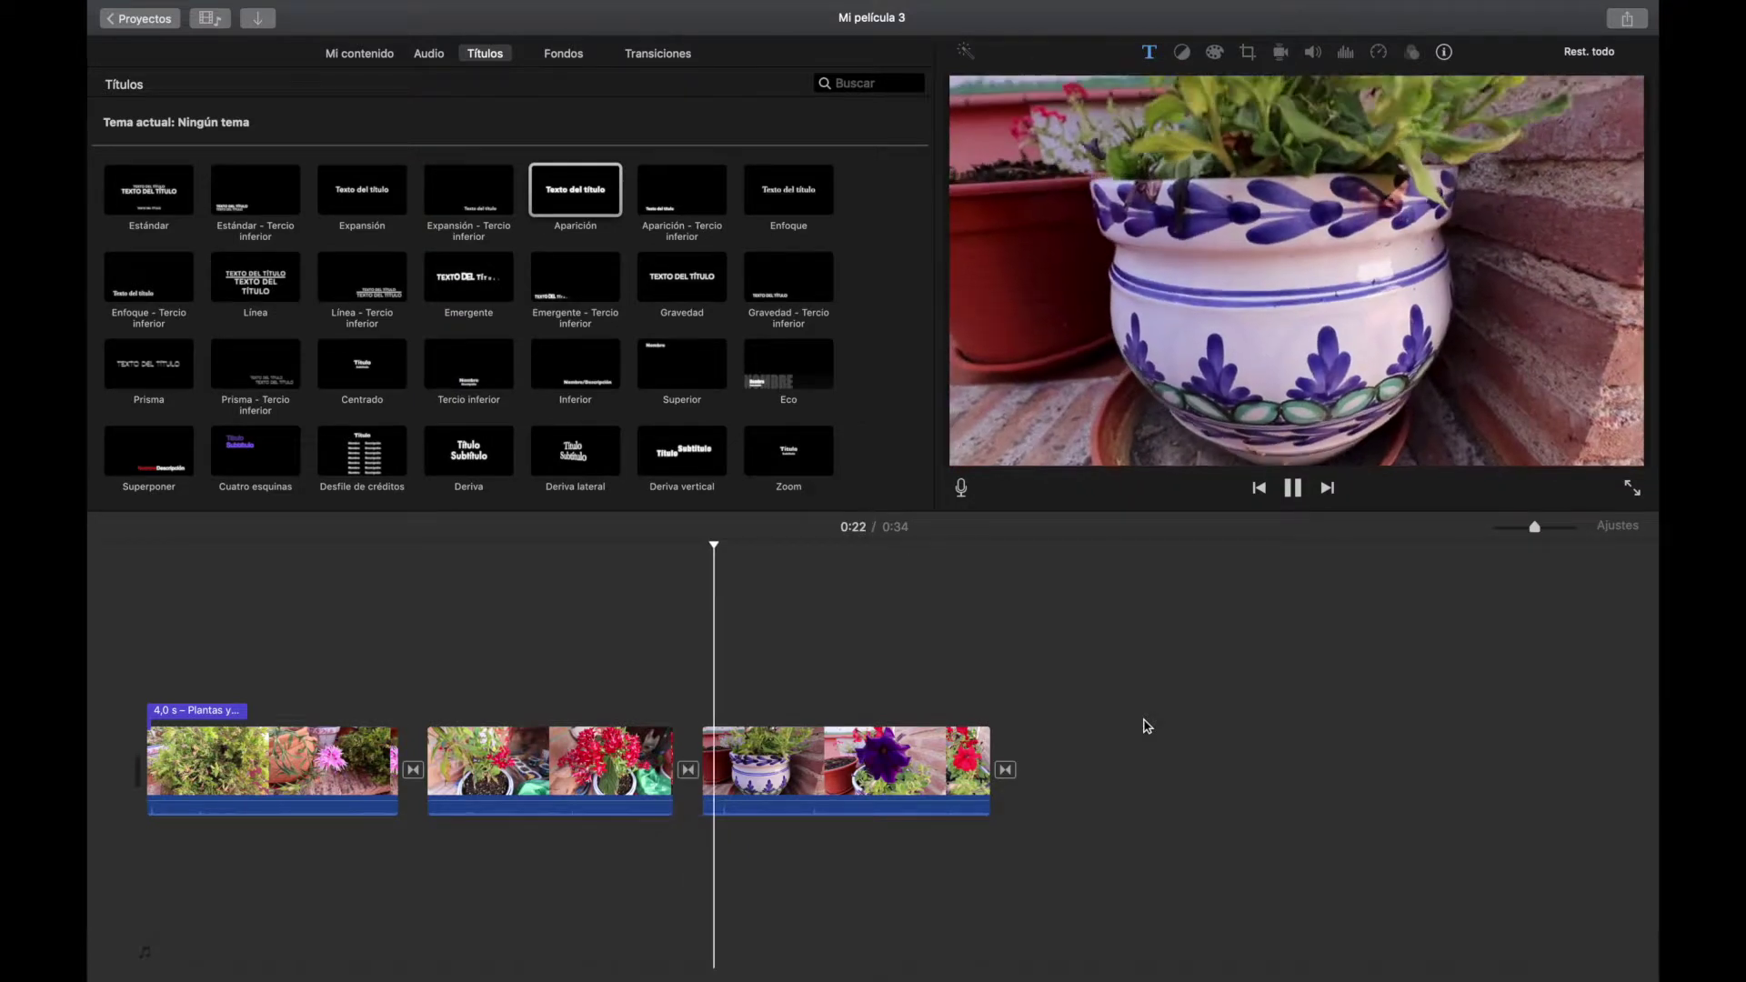
# - Preview the "Lapso de tiempo" sound effect and add it beneath the clips, aligned with the start of the movie
pyautogui.click(430, 56)
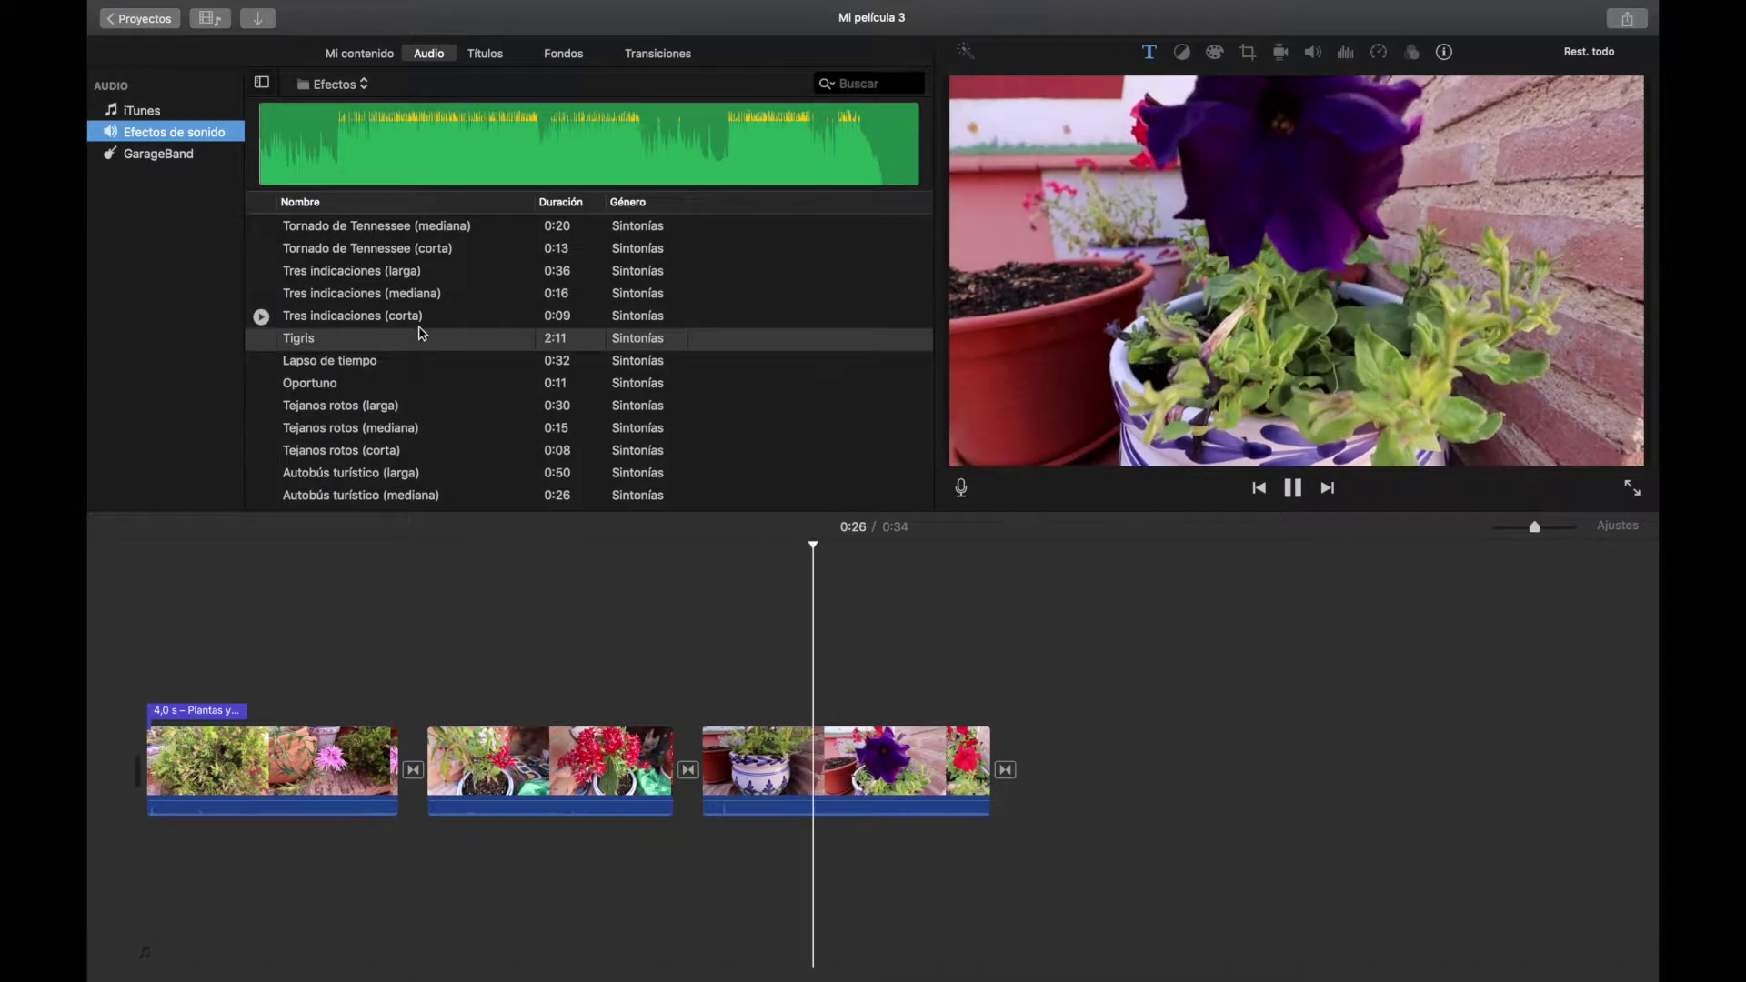
pyautogui.click(363, 363)
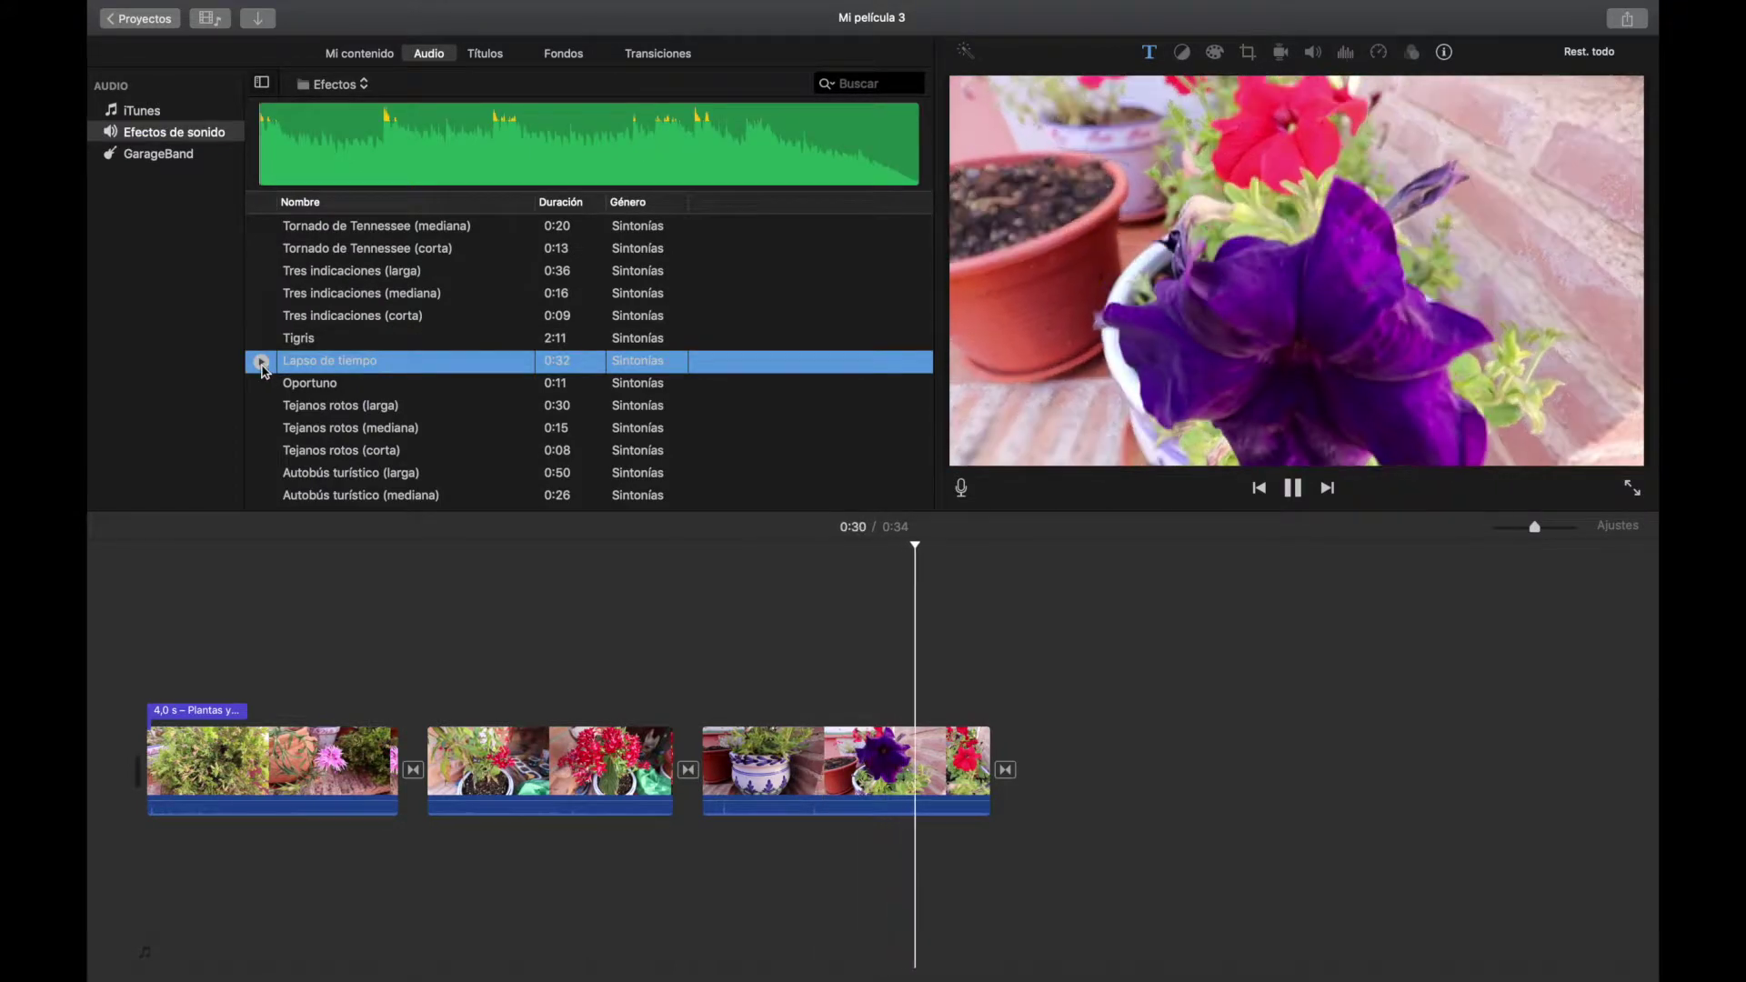
pyautogui.click(1292, 487)
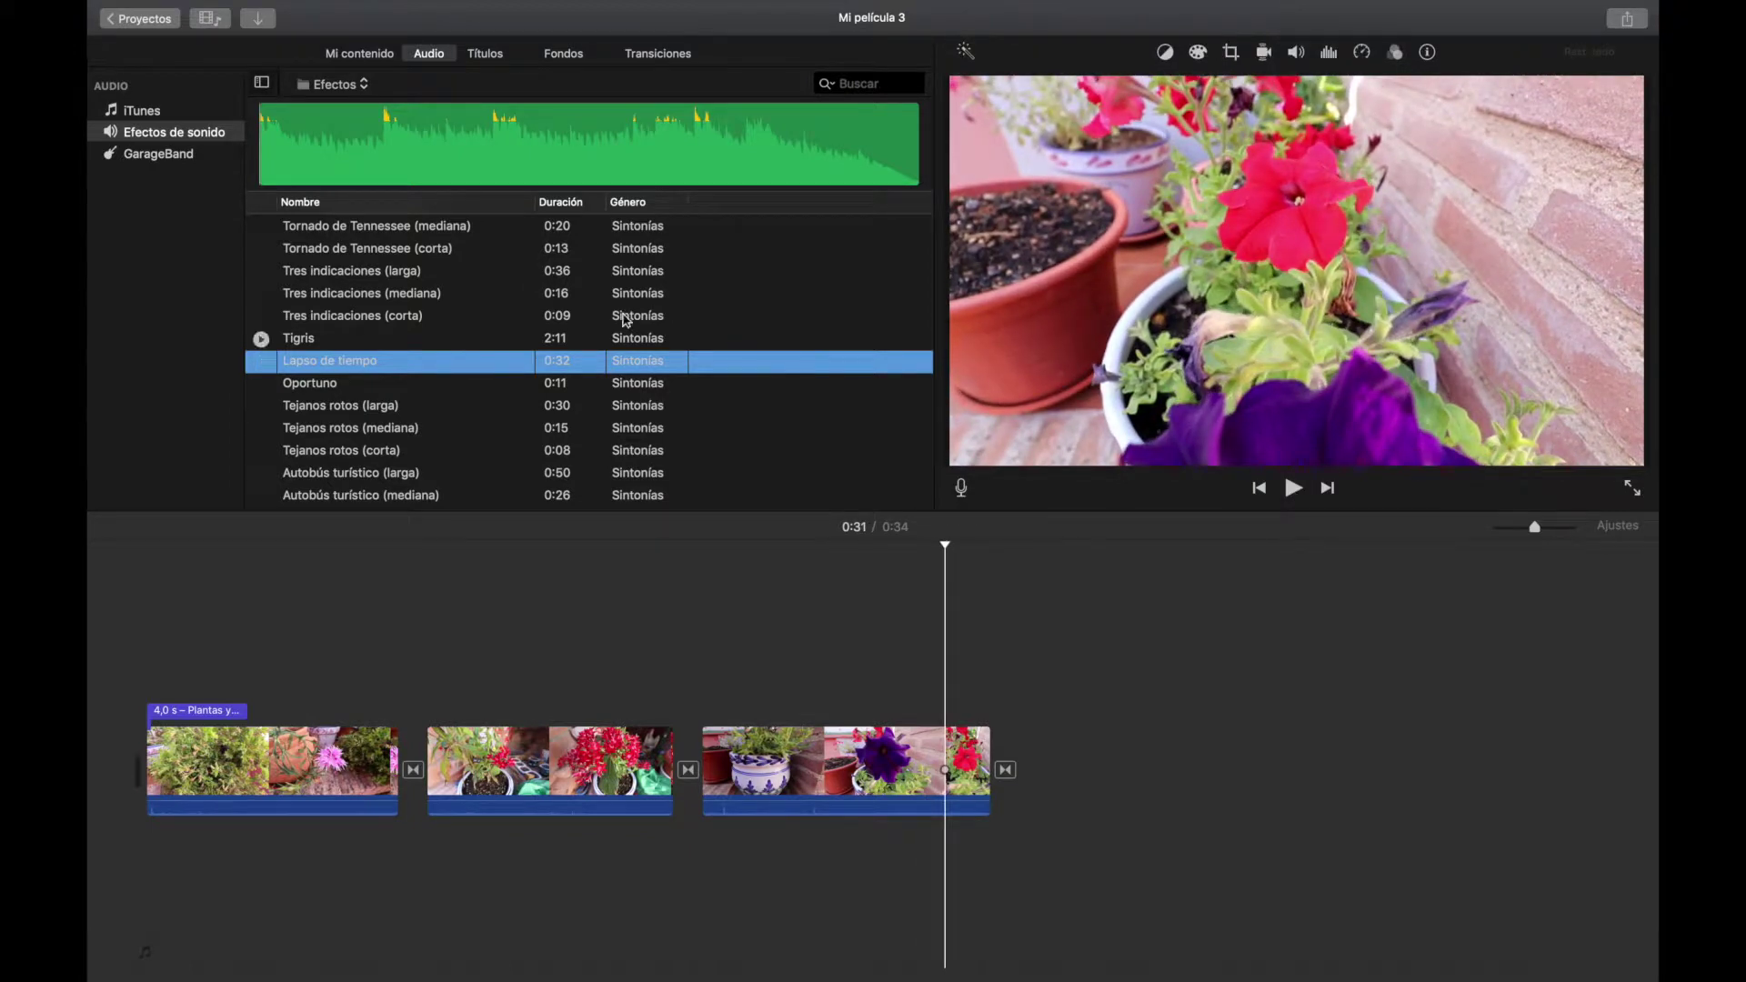
pyautogui.click(262, 362)
pyautogui.click(262, 363)
pyautogui.moveTo(310, 367); pyautogui.dragTo(246, 636)
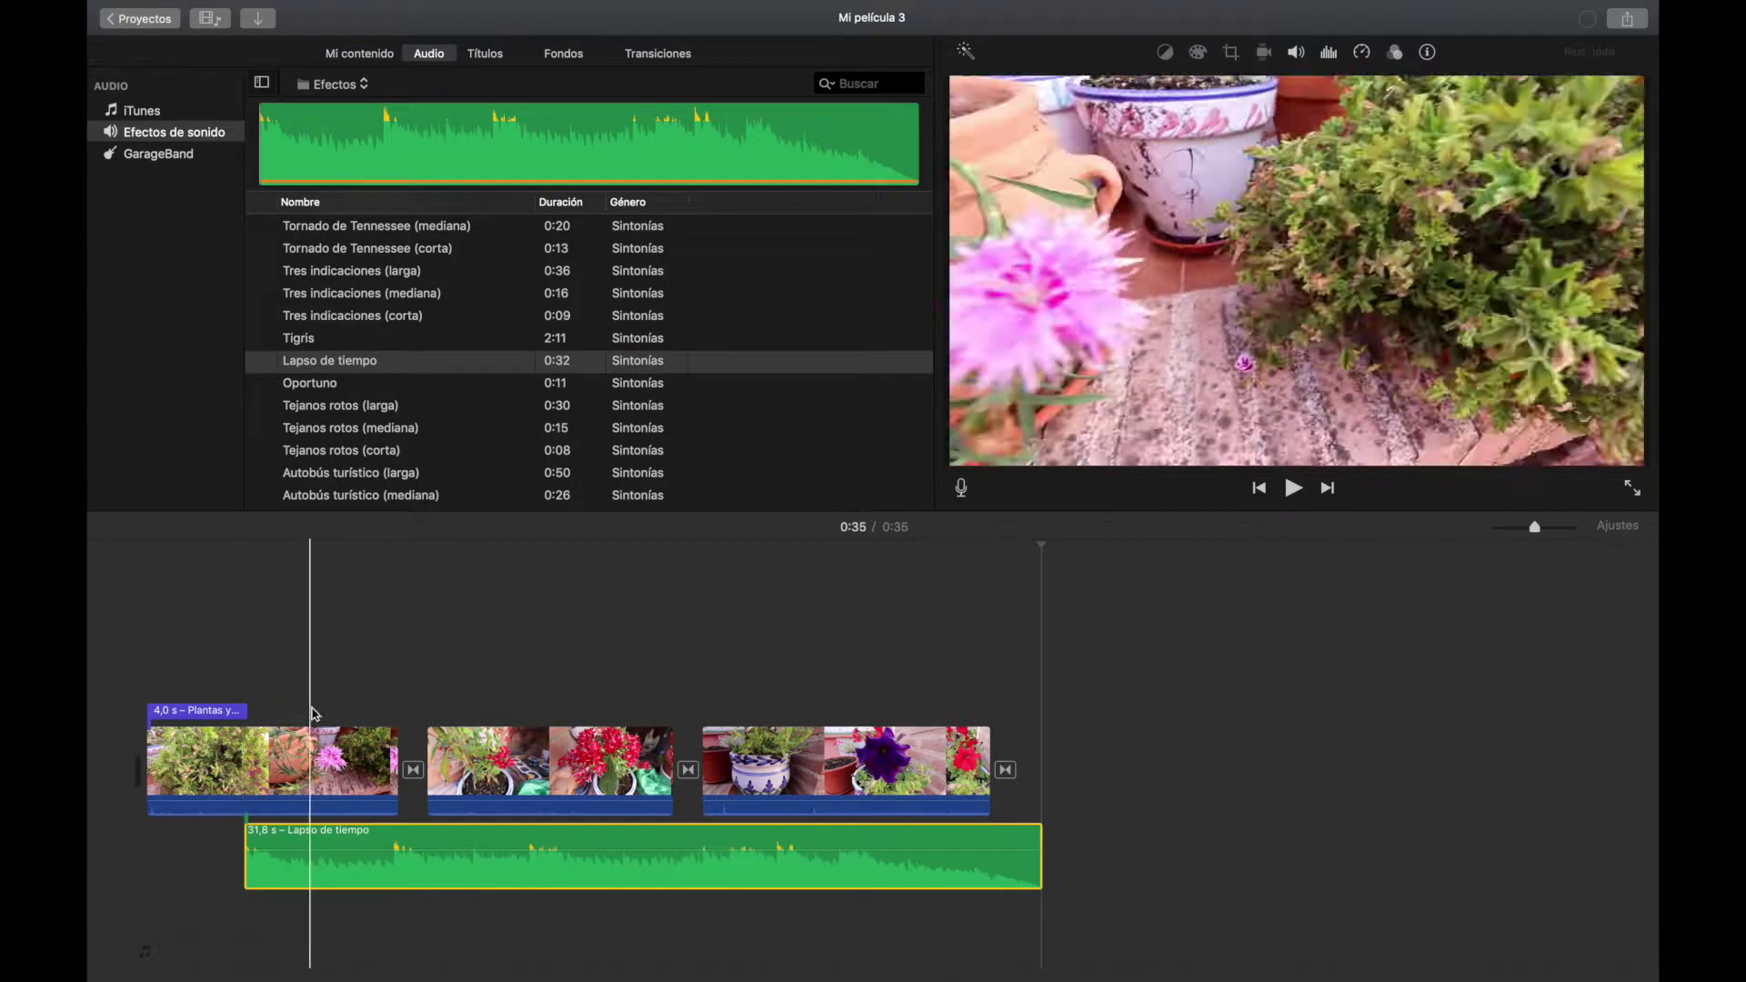
pyautogui.moveTo(316, 849); pyautogui.dragTo(227, 859)
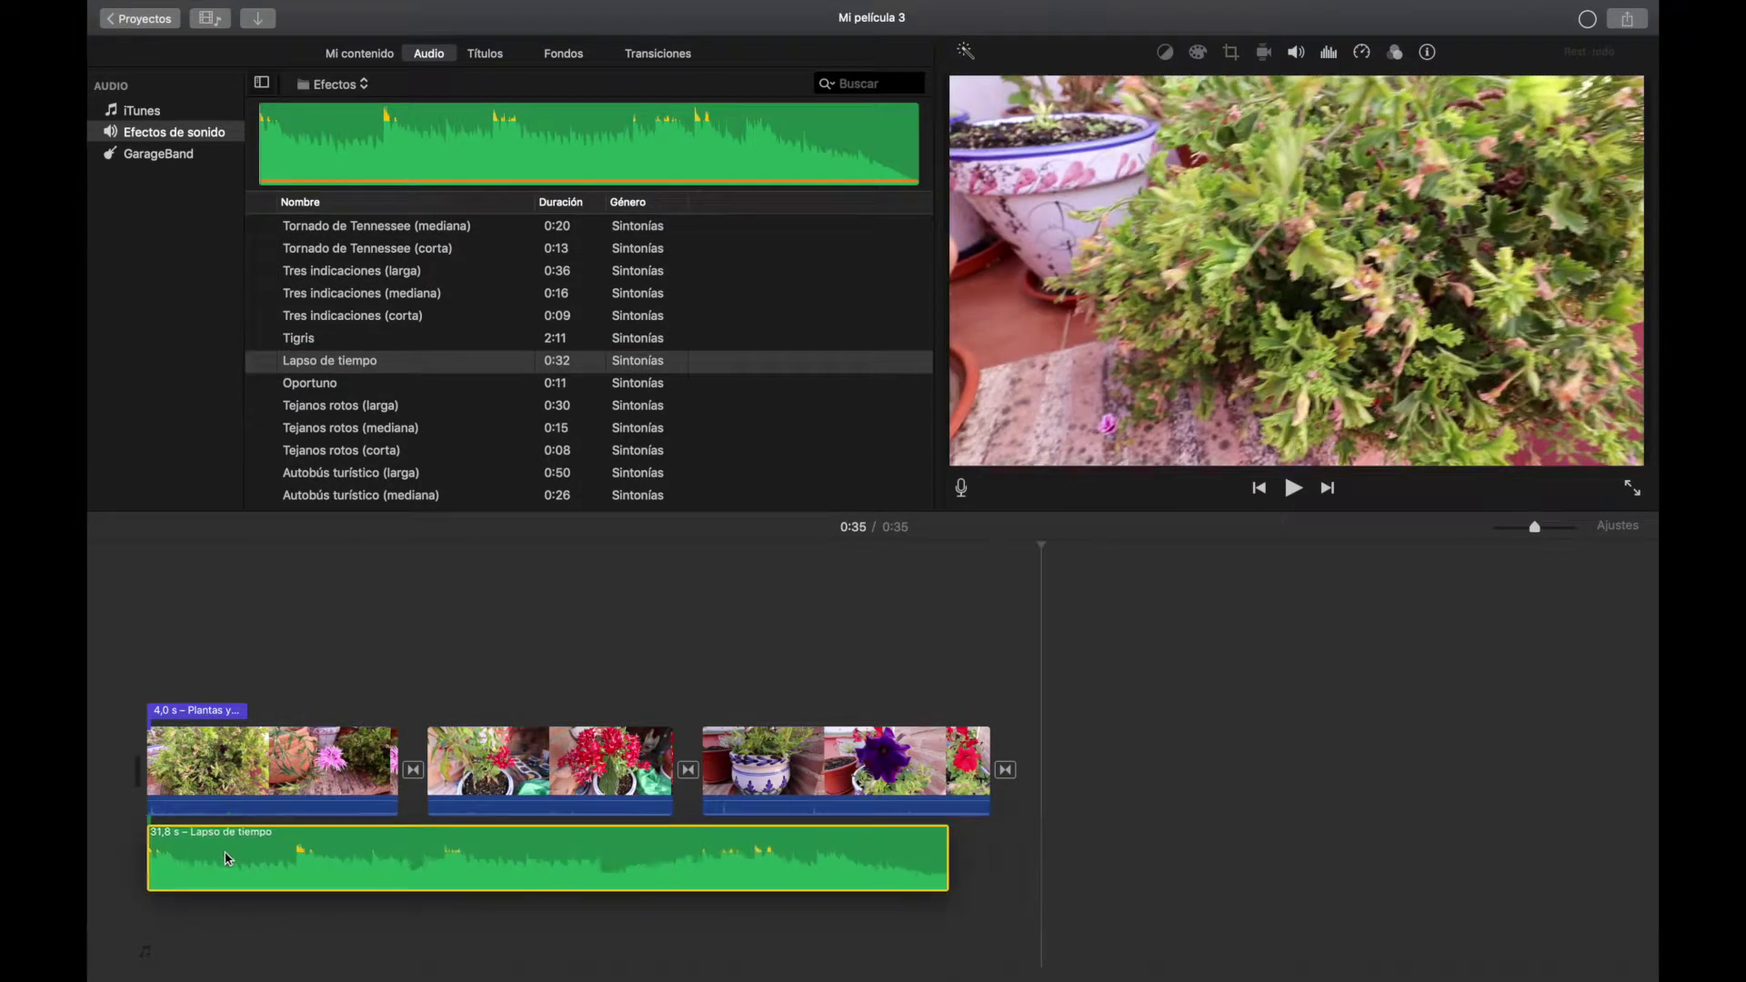
# - Play the movie from the beginning to check how the added music sounds with the clips
pyautogui.click(144, 738)
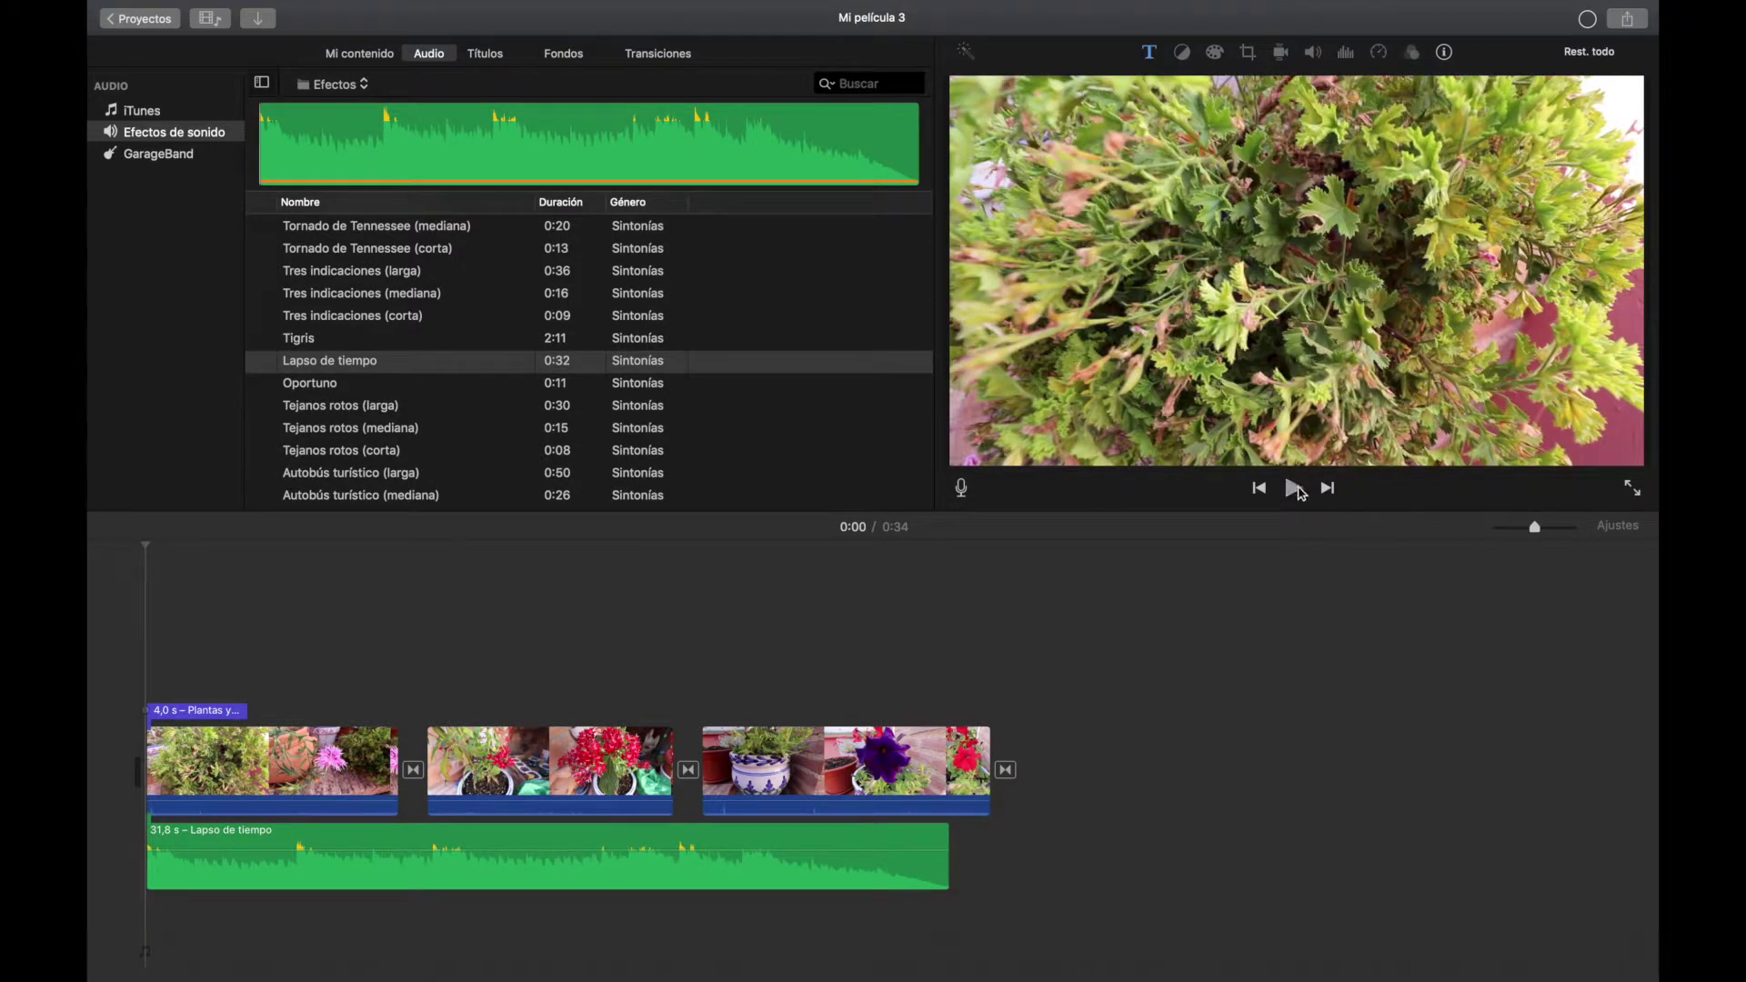
pyautogui.click(1298, 490)
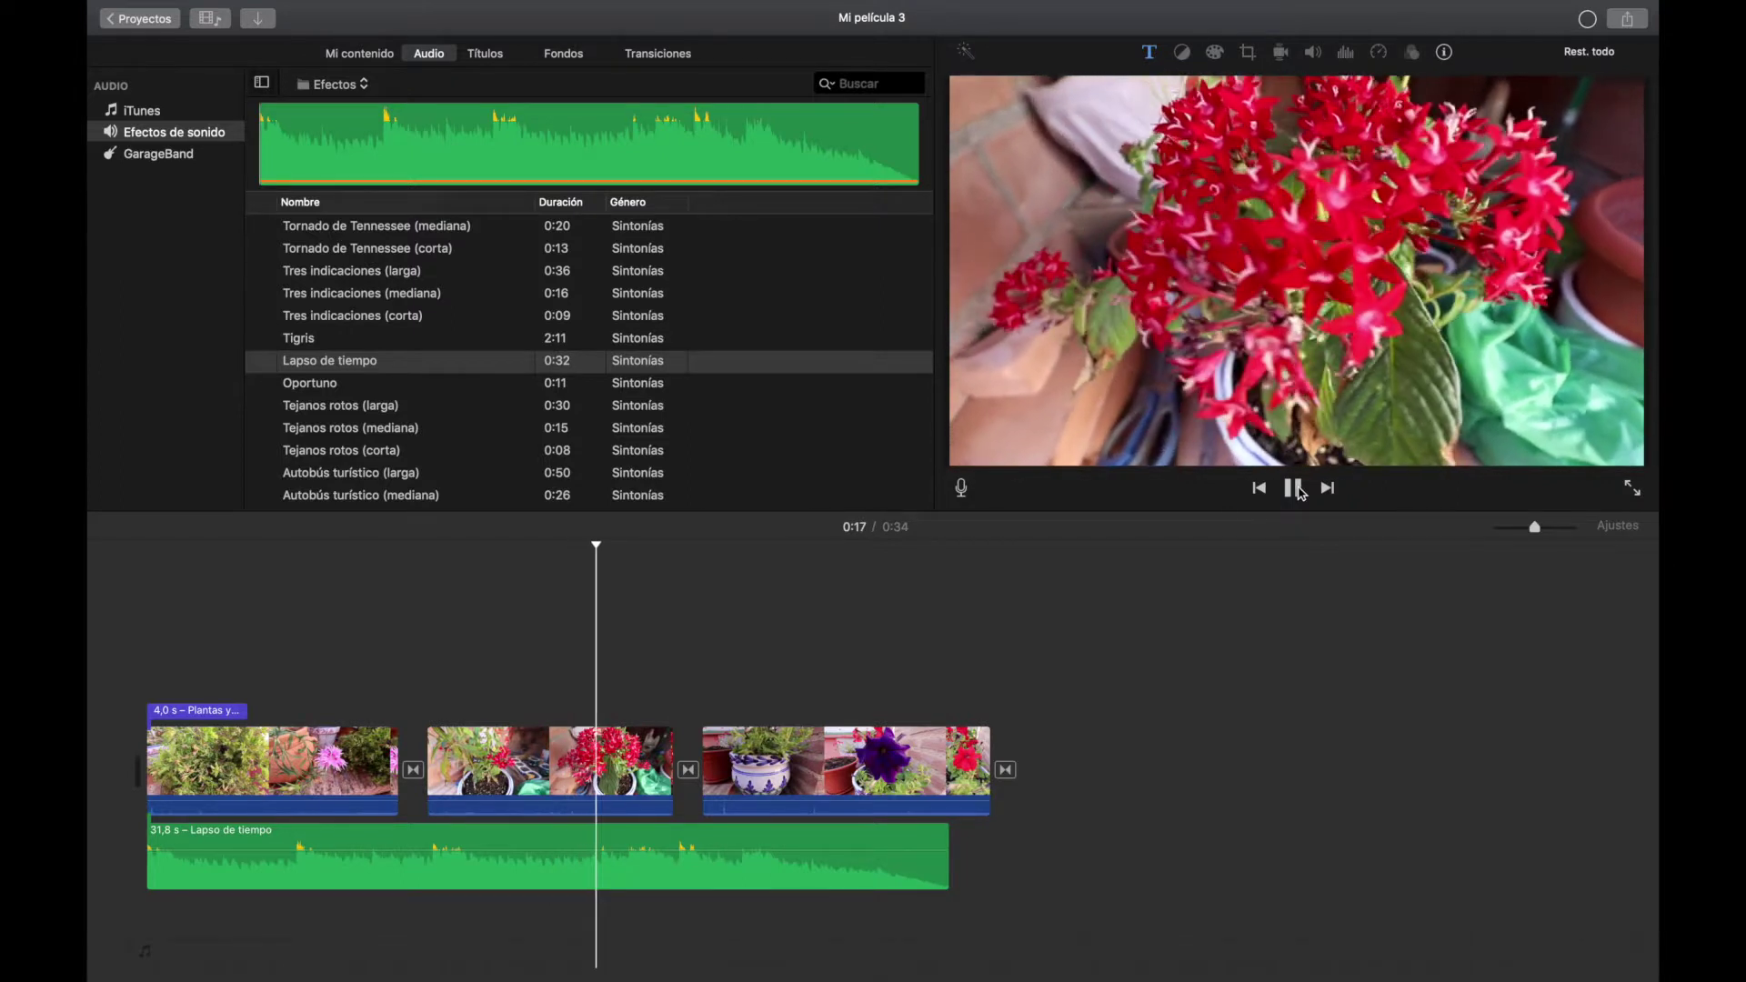
pyautogui.click(1300, 491)
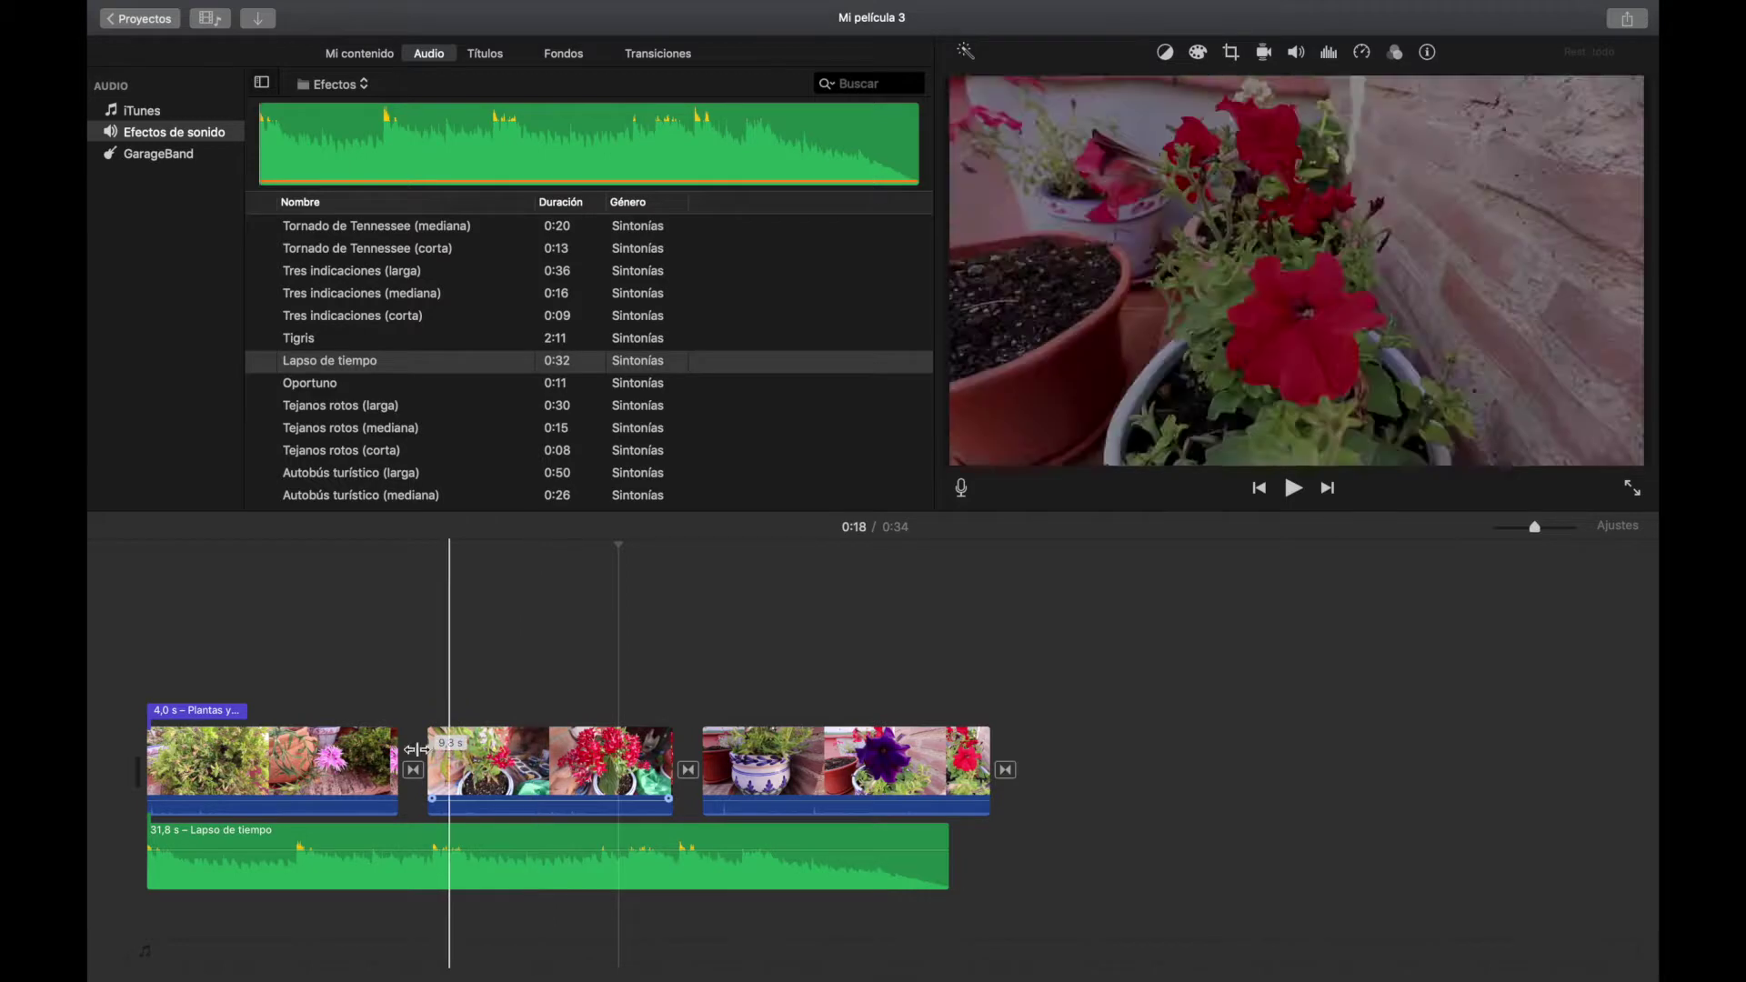
# - Export the movie as a video and audio file at 1080p, Alta quality and Más rápida compression, saved to Escritorio as "Mi película 3"
pyautogui.click(1629, 20)
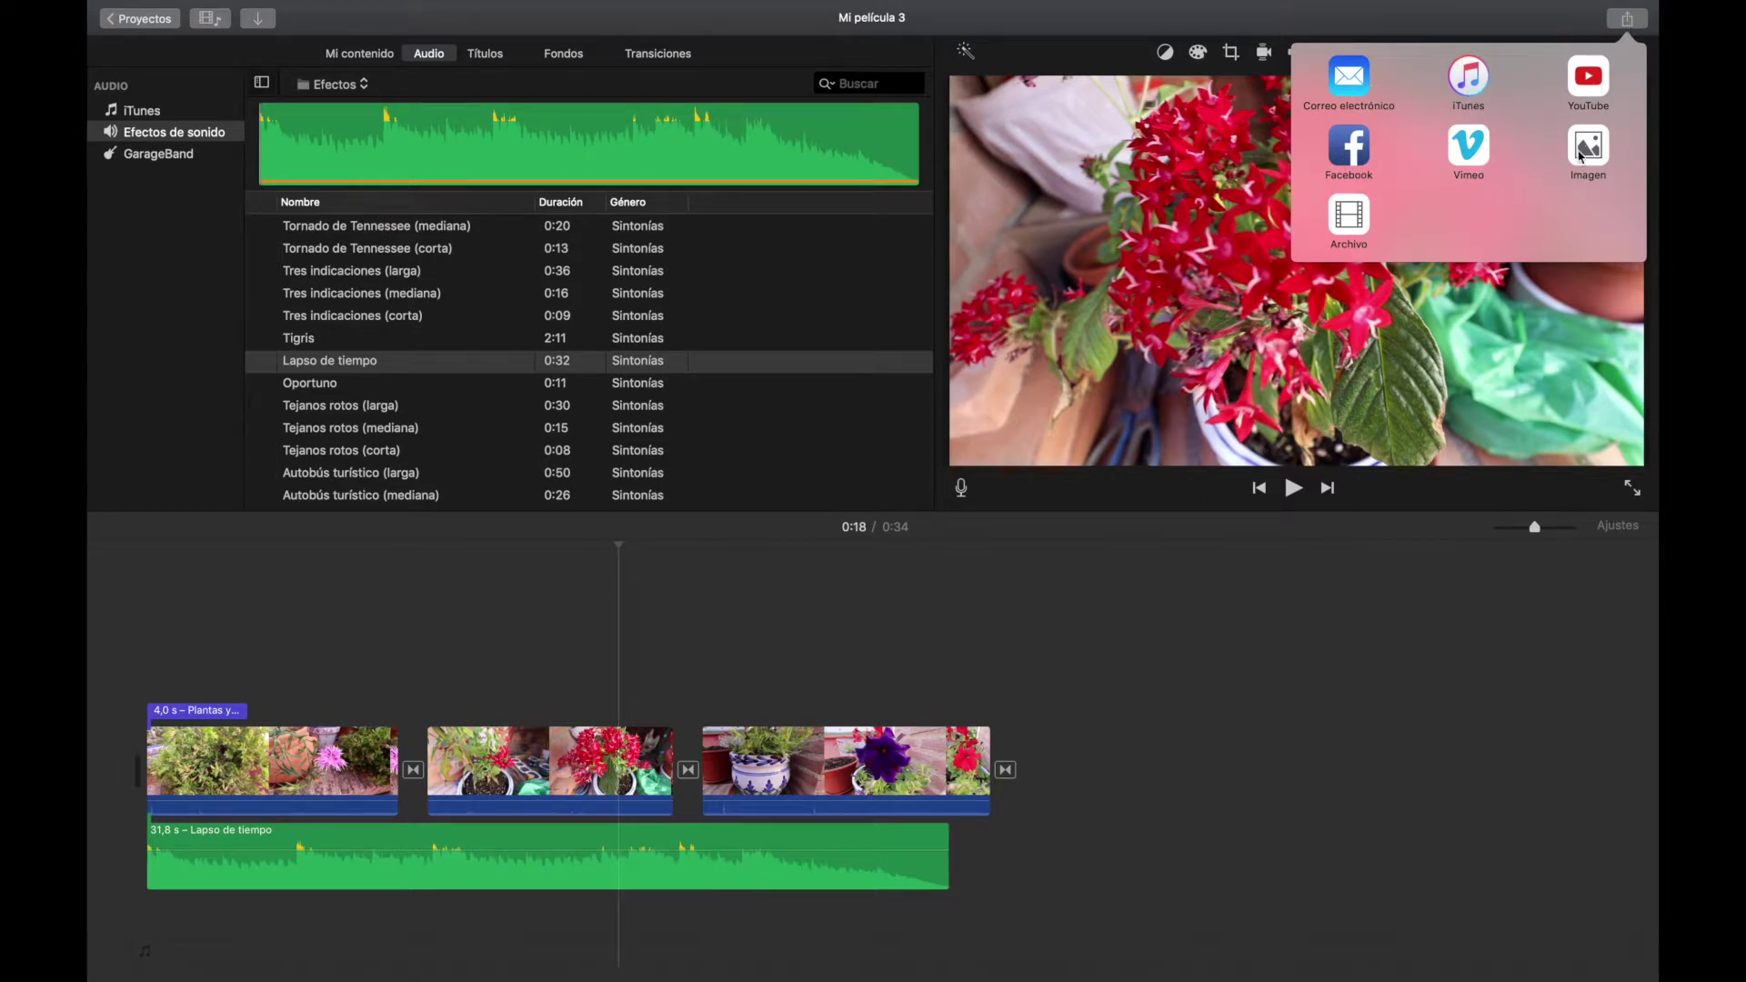
pyautogui.click(1351, 222)
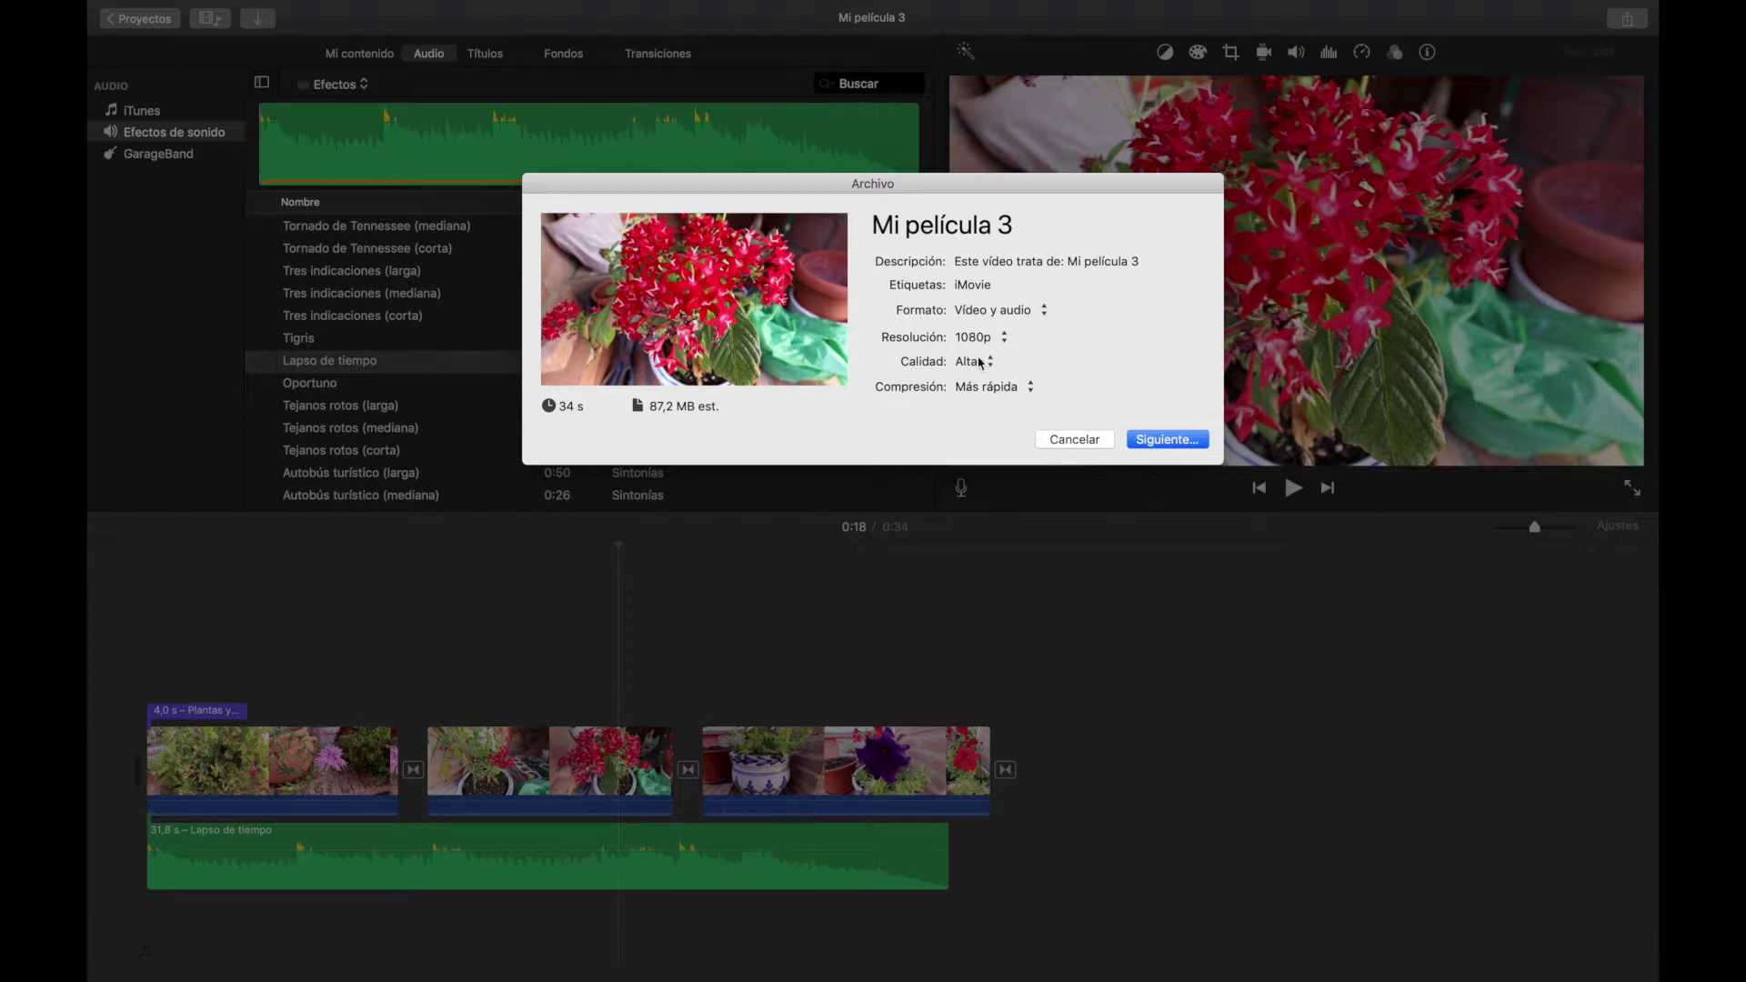
pyautogui.click(1143, 445)
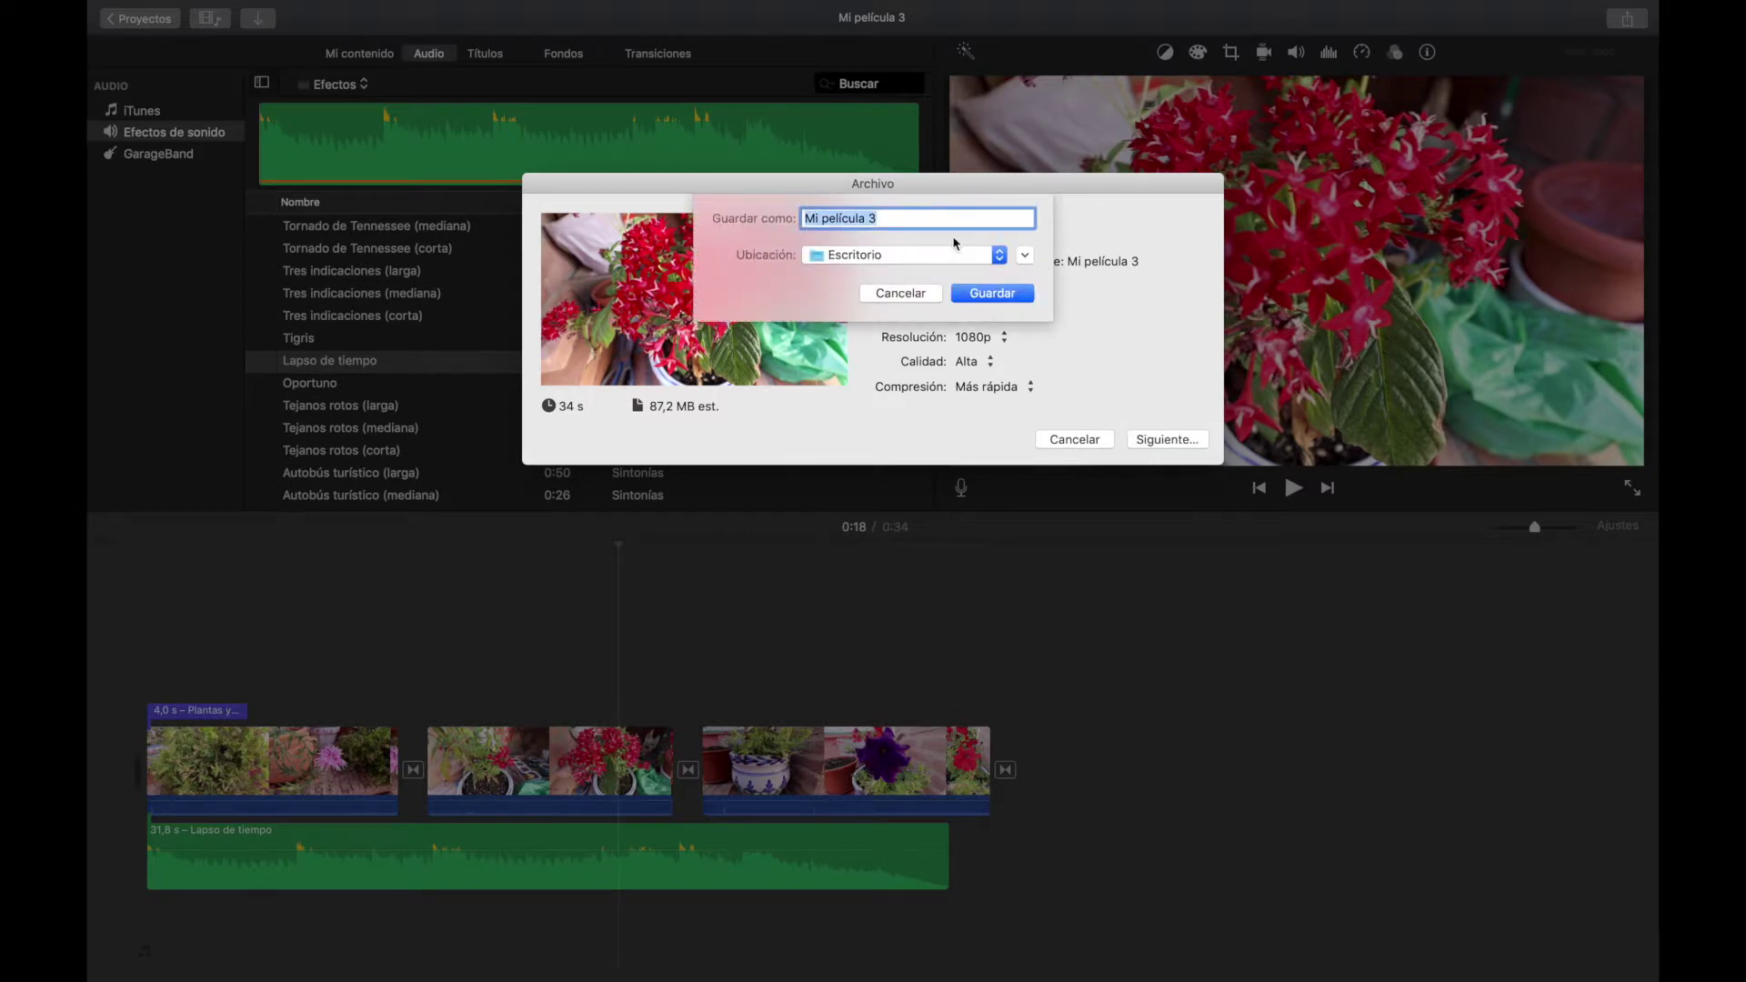
pyautogui.click(982, 296)
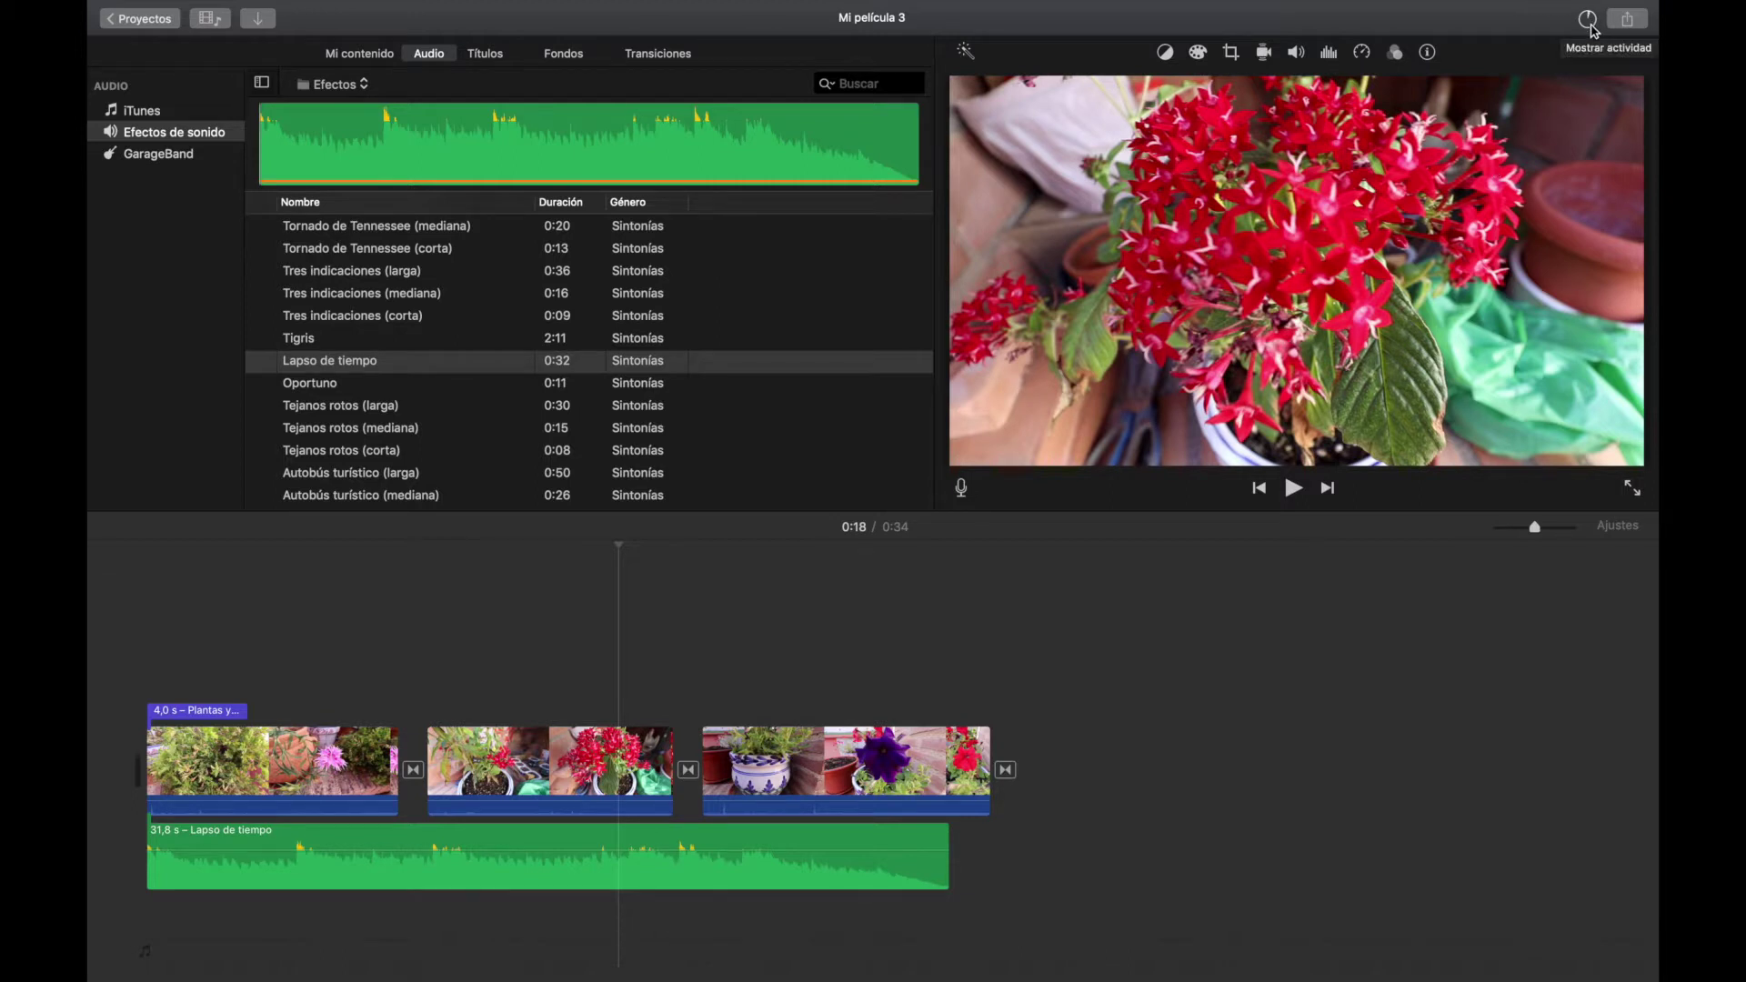
pyautogui.click(1587, 20)
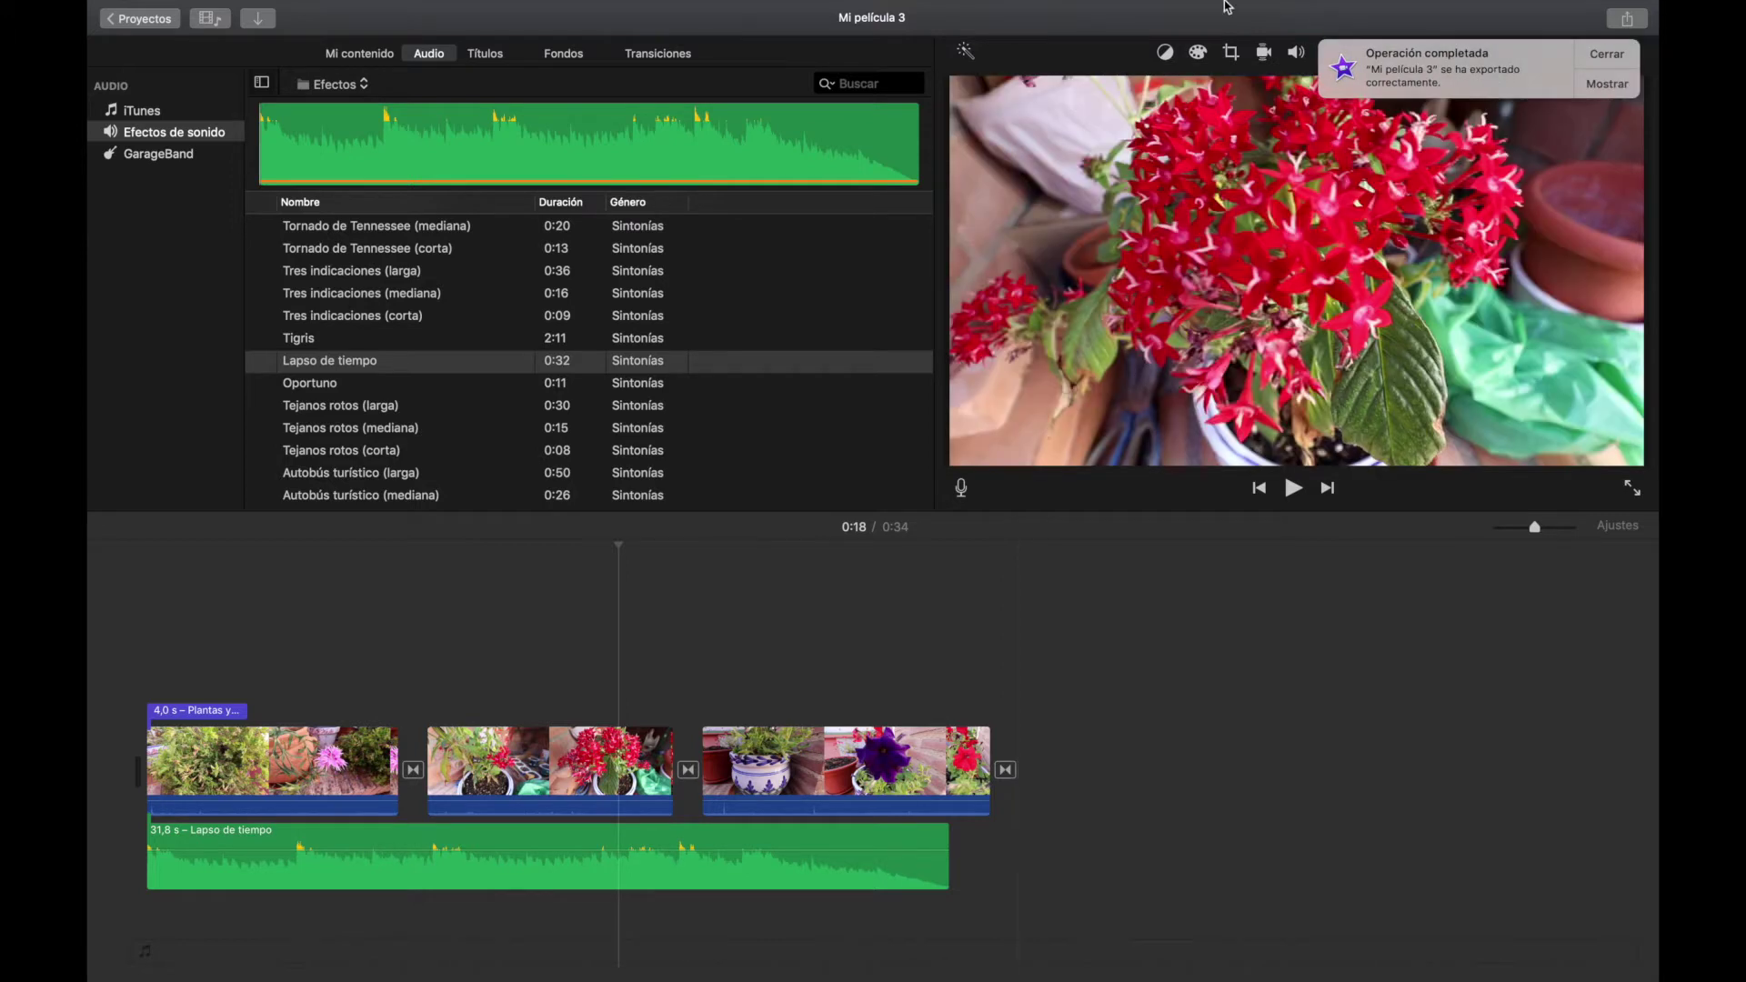
# - Leave full screen, minimize the project window and open the exported Mi película 3.mp4 from the desktop in QuickTime Player
pyautogui.moveTo(371, 6)
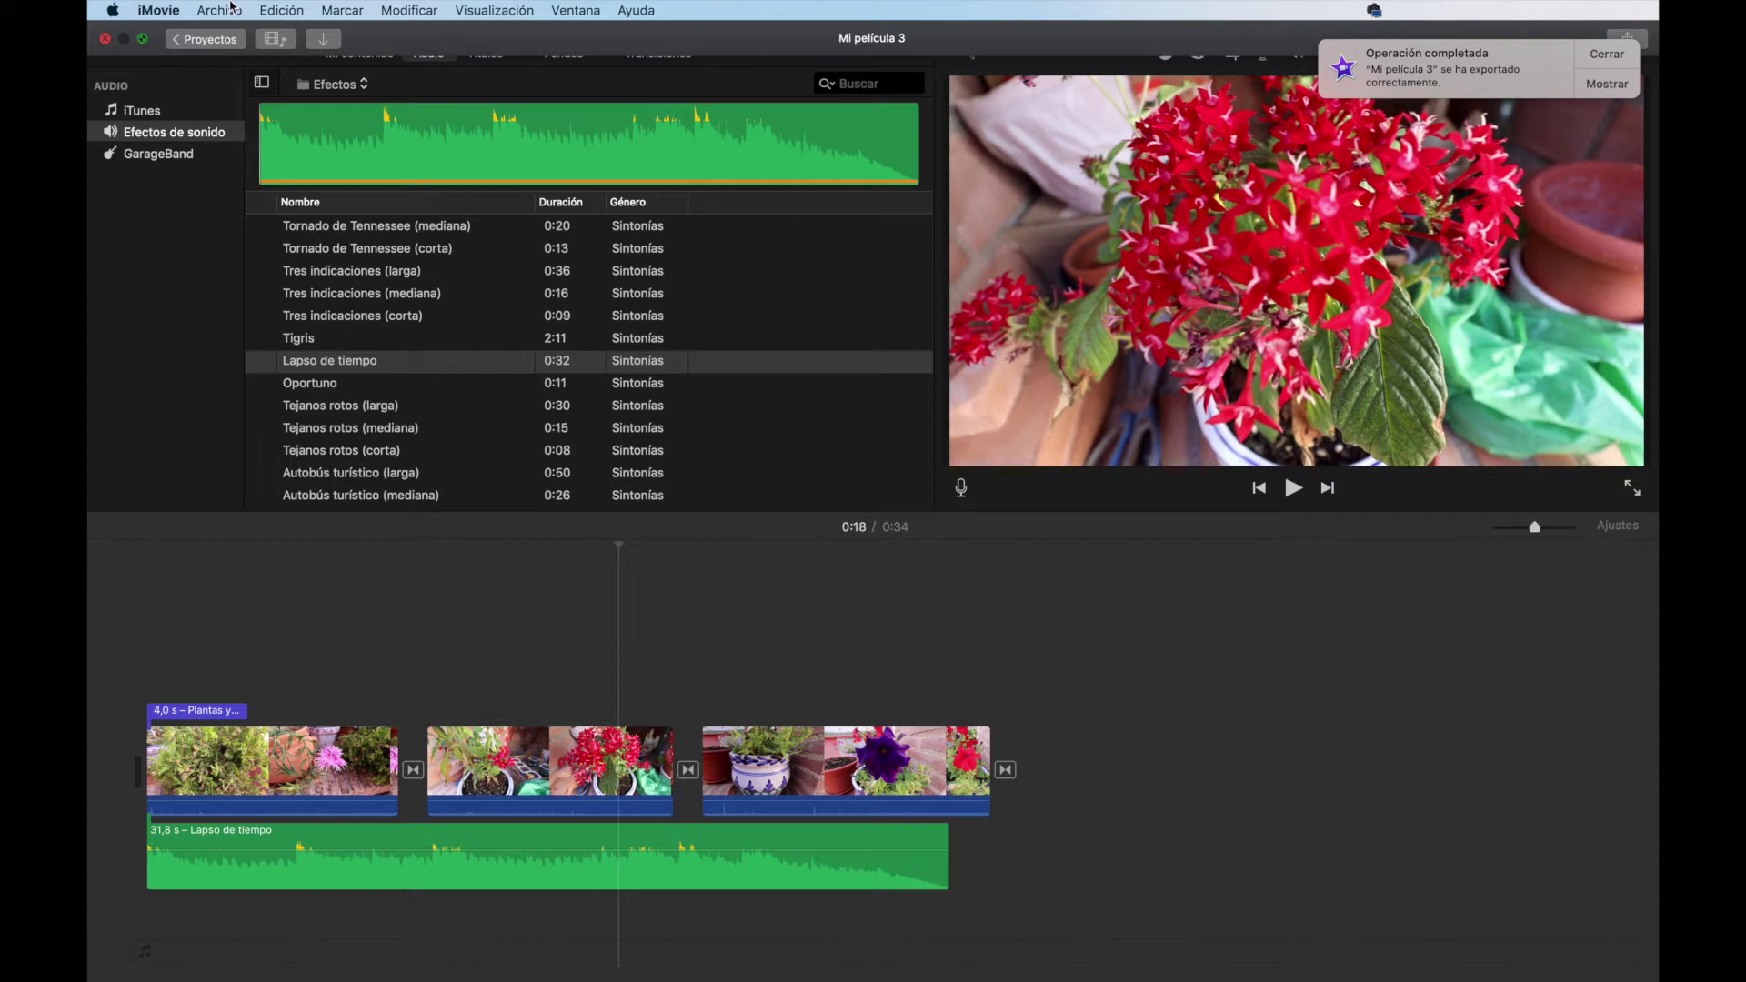
pyautogui.press('ctrl+super+f')
pyautogui.press('super+m')
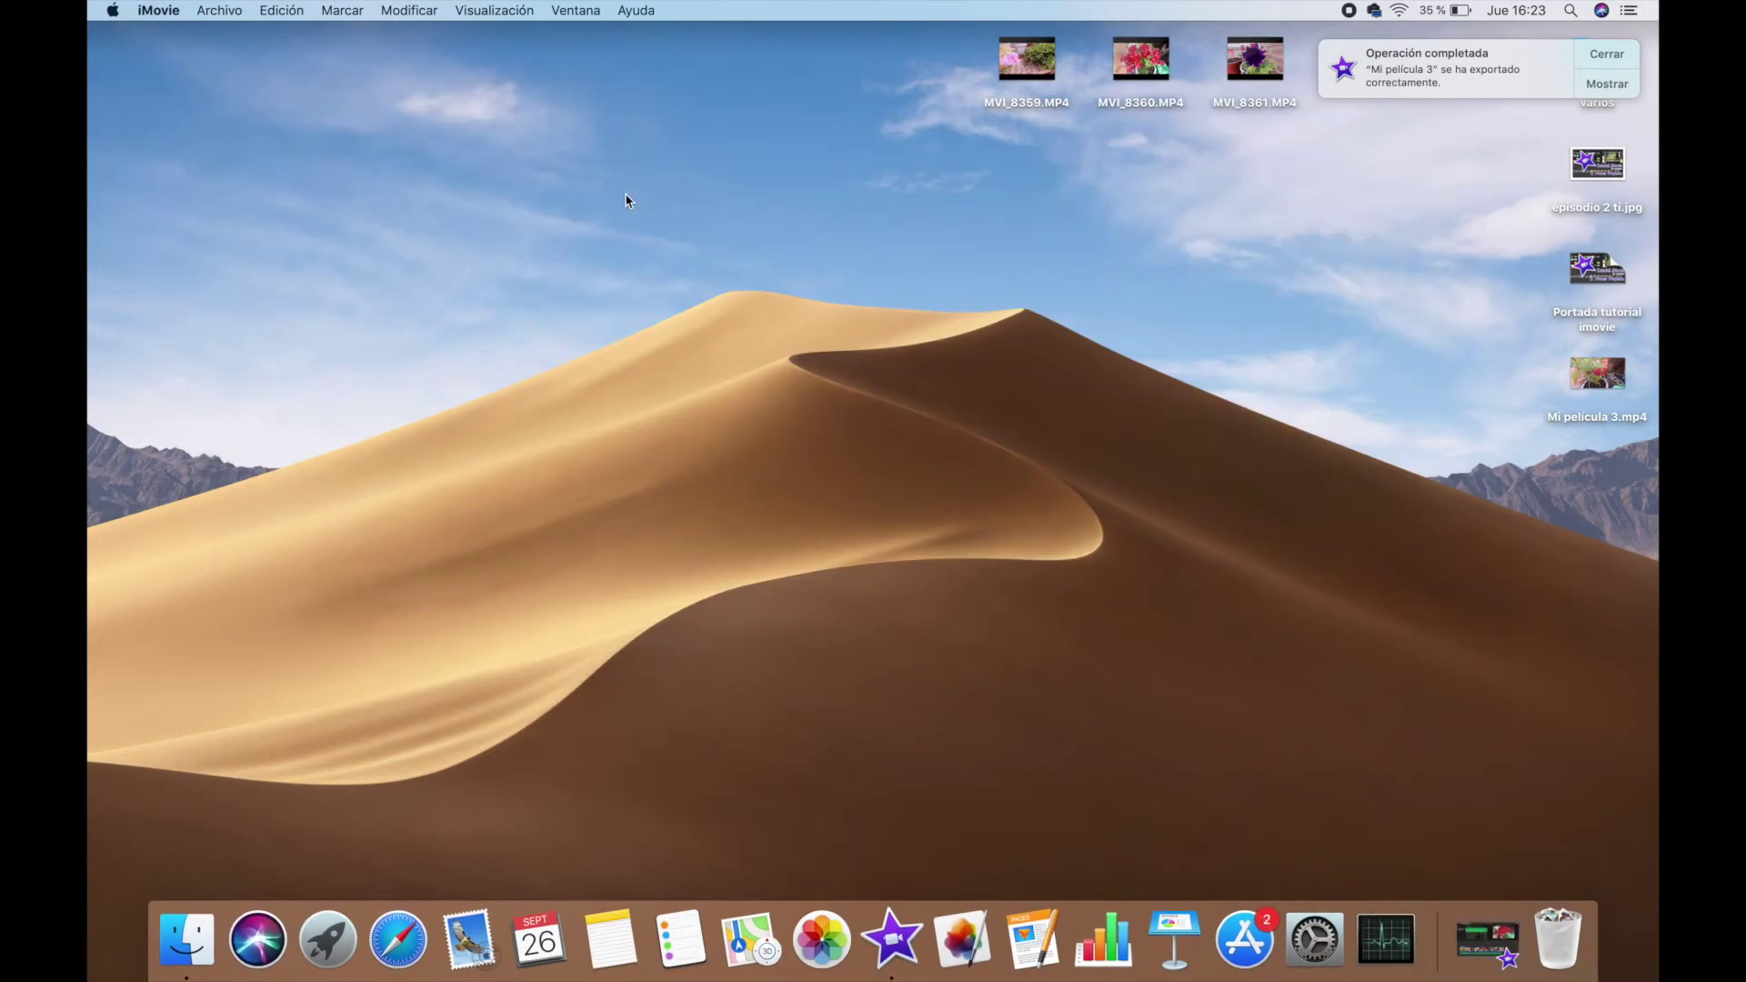
pyautogui.doubleClick(1576, 374)
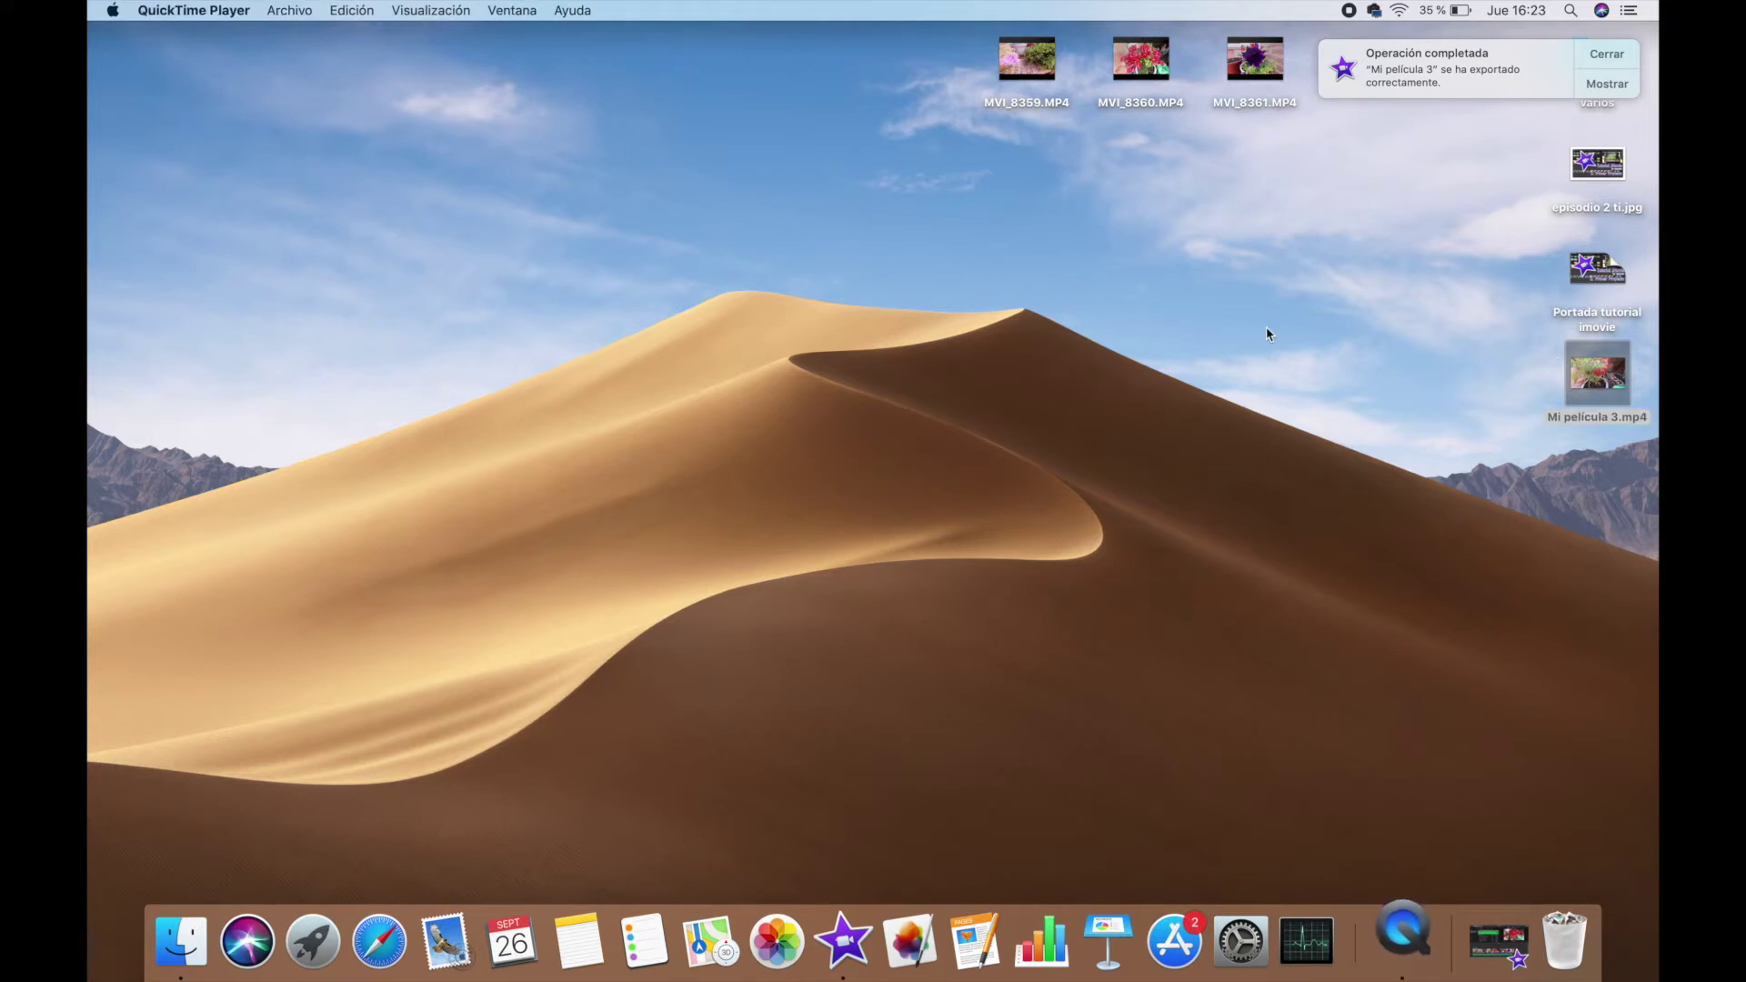